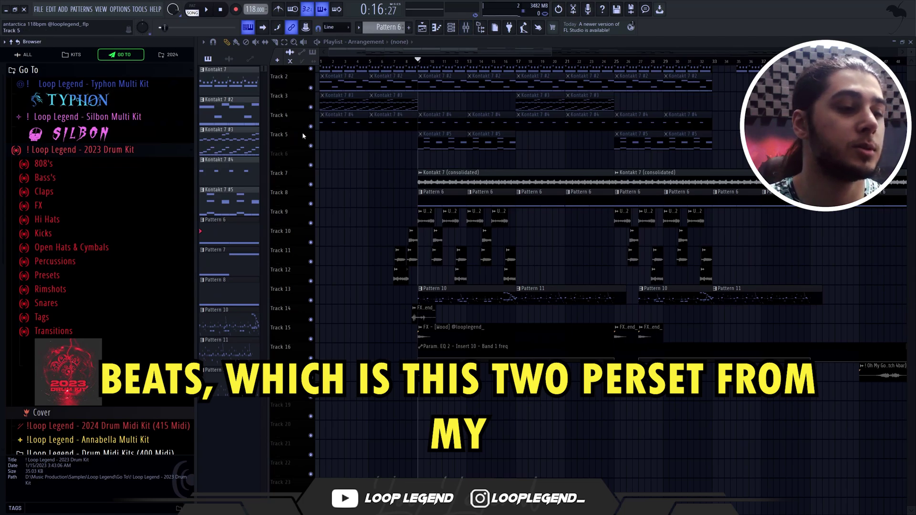
Step: Look through the 2023 Drum Kit's Presets folder, highlighting Master 2023 (1) and Master 2023 (2), and collapse the folder
left_click(69, 277)
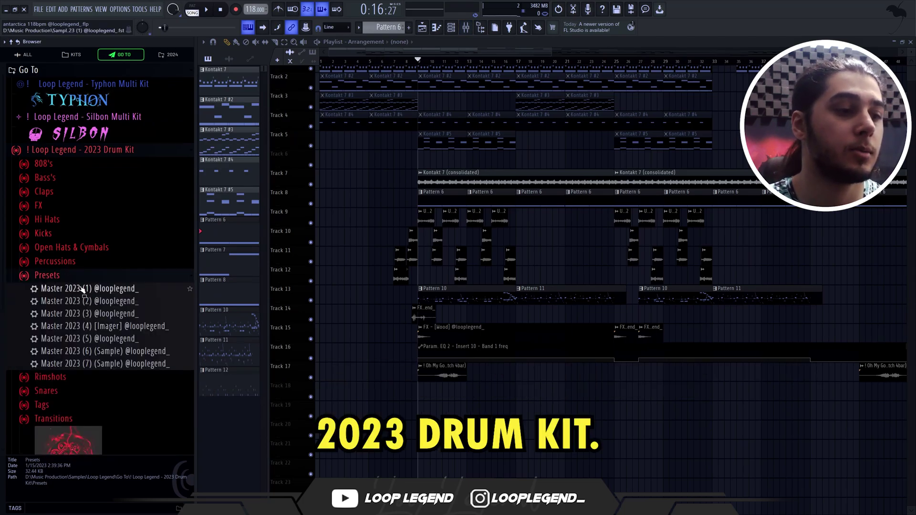
left_click(119, 301)
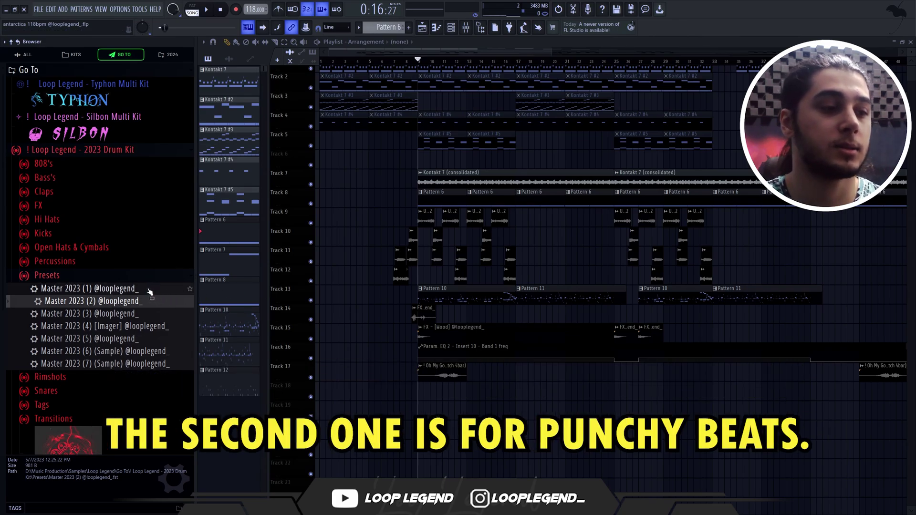
left_click(134, 290)
left_click(117, 303)
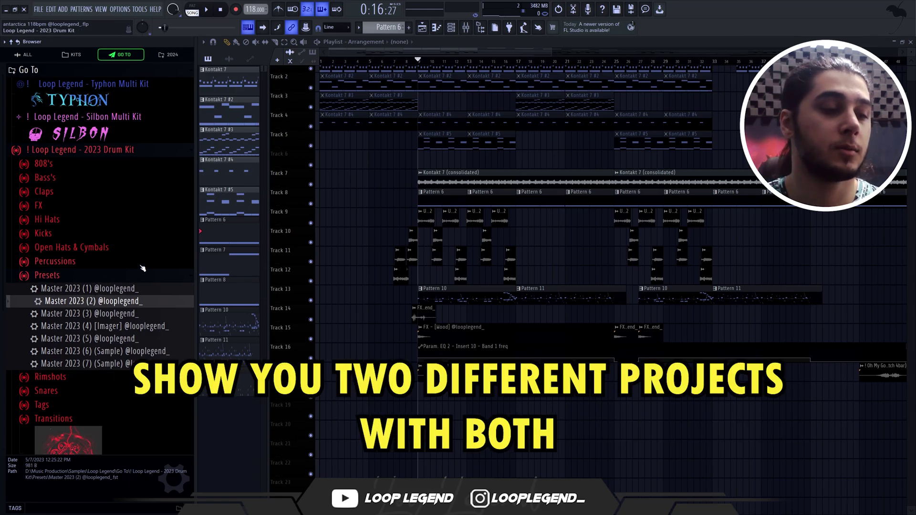
left_click(143, 272)
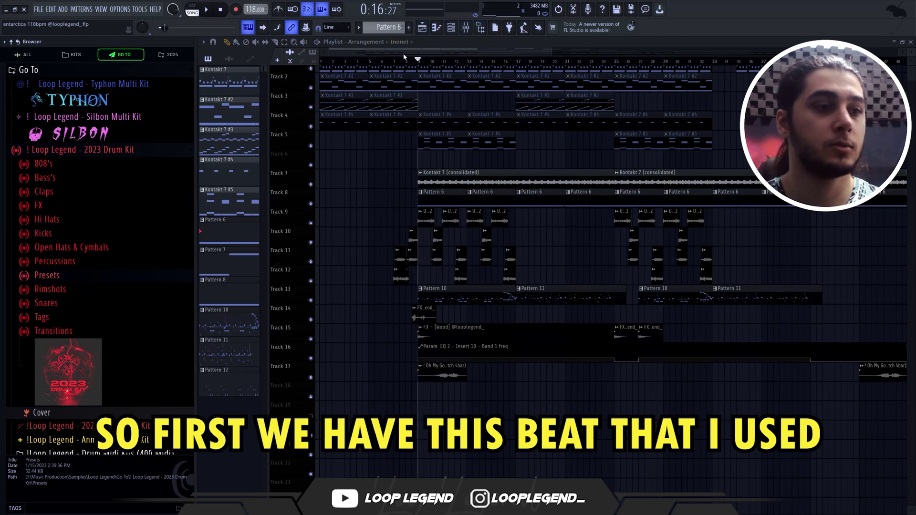
Step: Set the playback position to bar 7 in the playlist and play the beat
left_click(393, 60)
scroll(394, 61, "up", 3)
key("space")
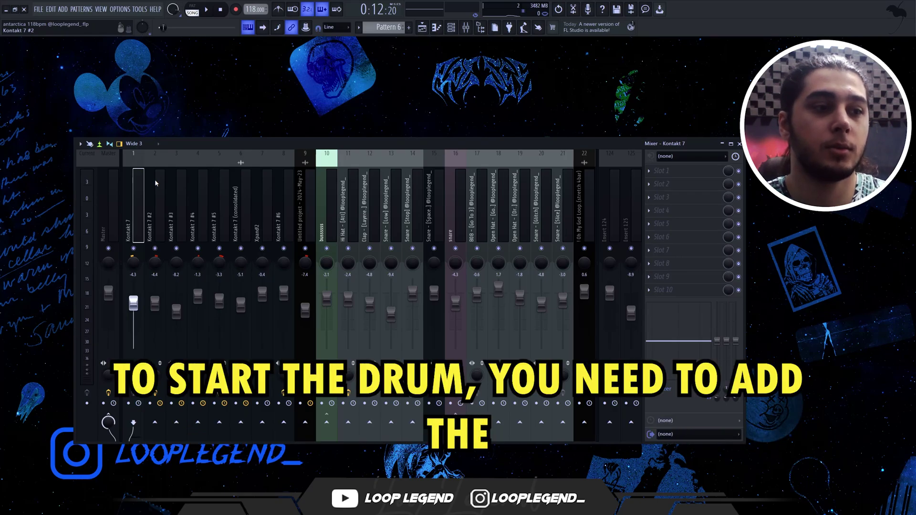
Step: Look through the Kontakt sample tracks in the mixer and select Kontakt 7 (consolidated) to view its effect chain
left_click_drag(210, 186, 296, 217)
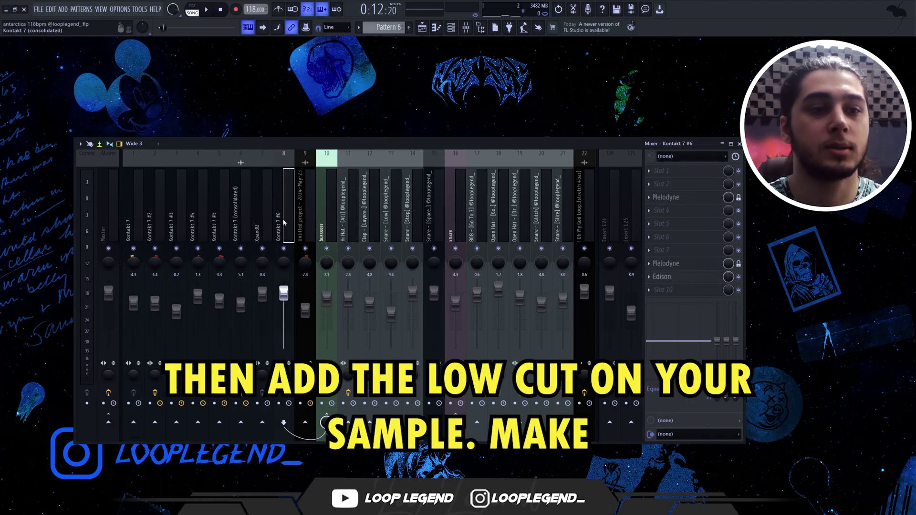
left_click(256, 219)
left_click(241, 214)
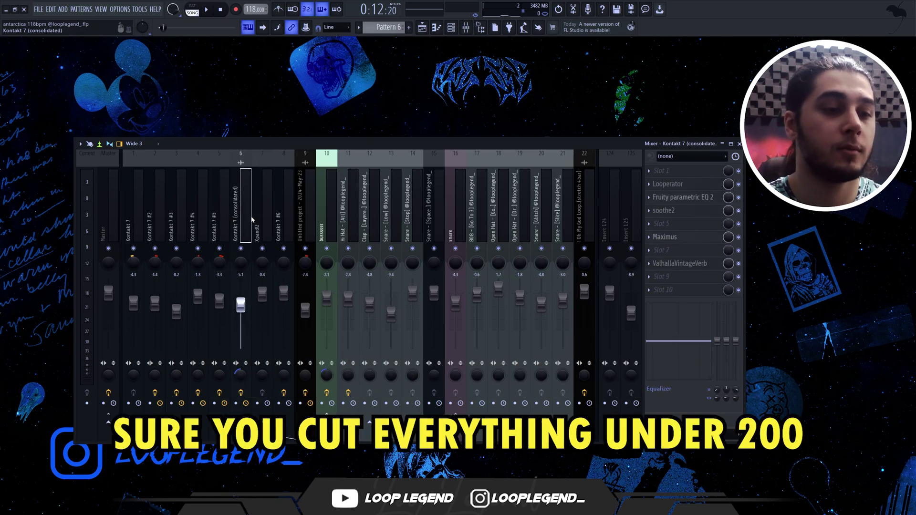
left_click(254, 216)
left_click(241, 215)
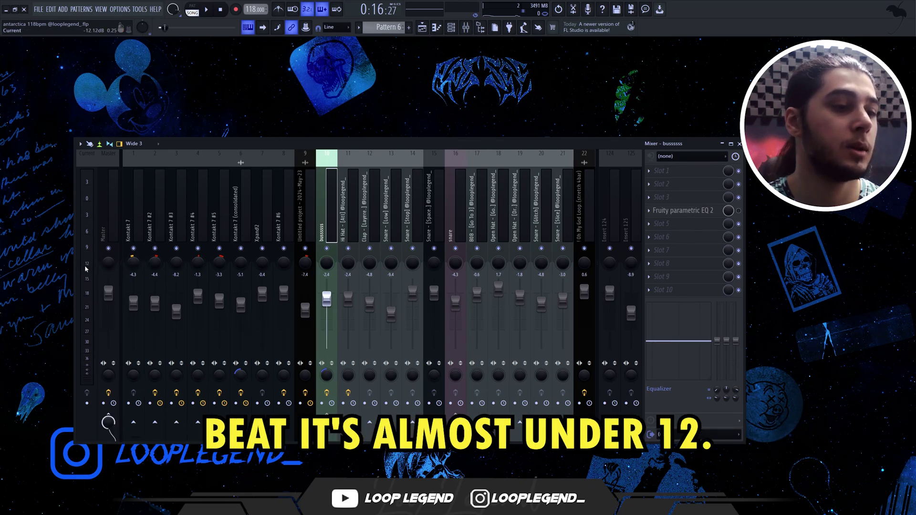
Step: Play the beat to check the levels of the sample bus and the hi-hat track on the mixer meter
key("space")
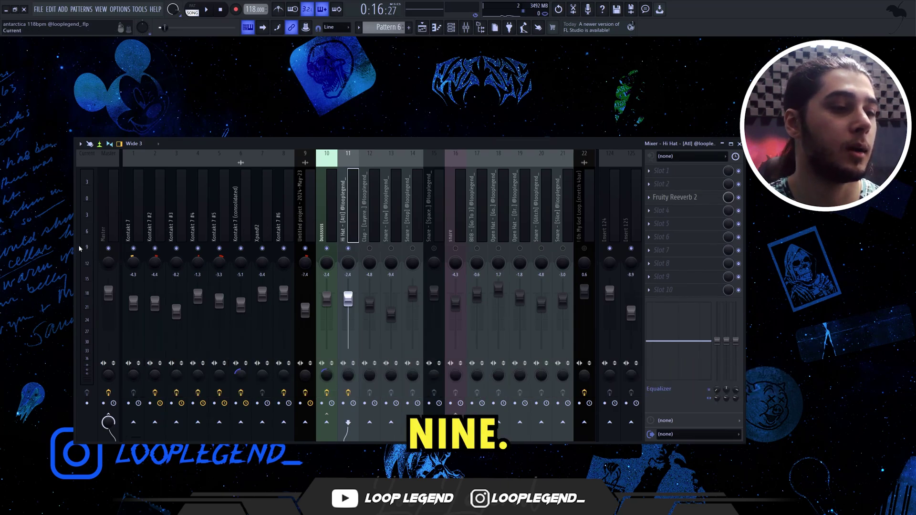
key("space")
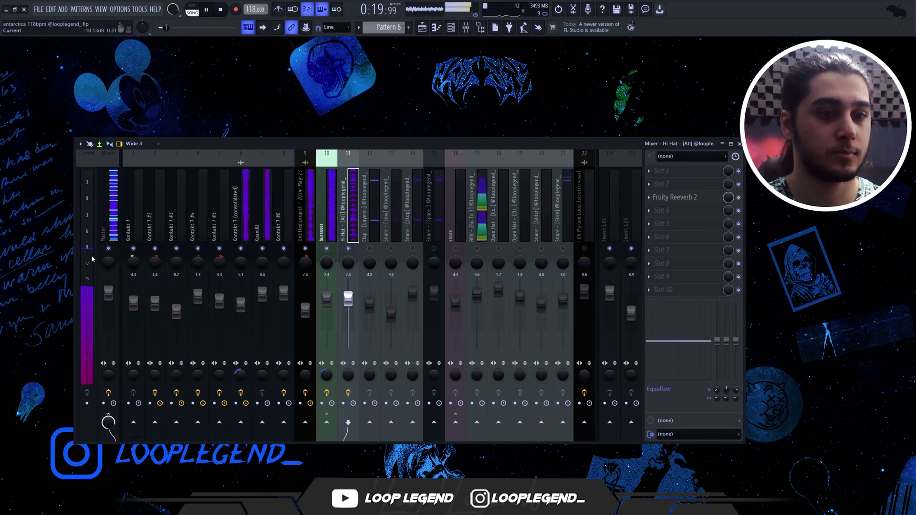
key("space")
Step: Examine the layered clap and snare tracks in the mixer together with their snare bus
left_click(363, 202)
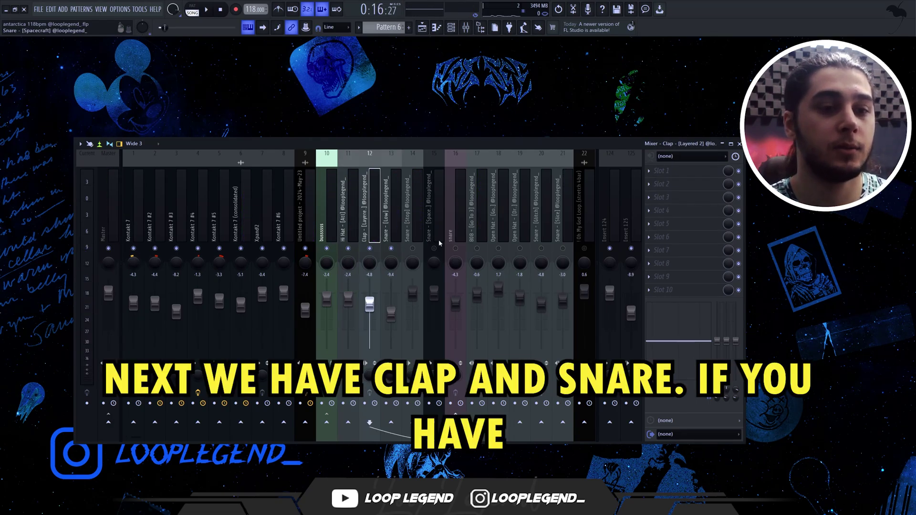
left_click(392, 216, "ctrl+shift")
left_click(367, 217)
left_click(392, 218, "ctrl+shift")
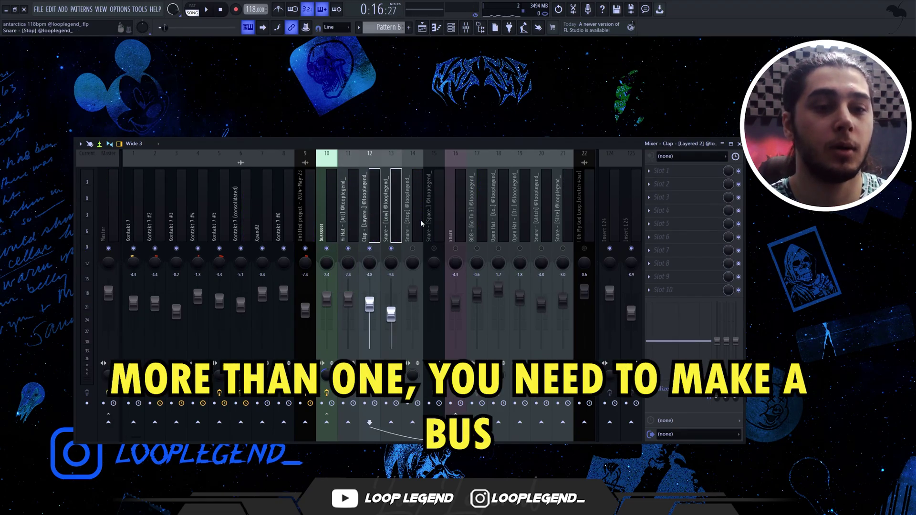
left_click(449, 220)
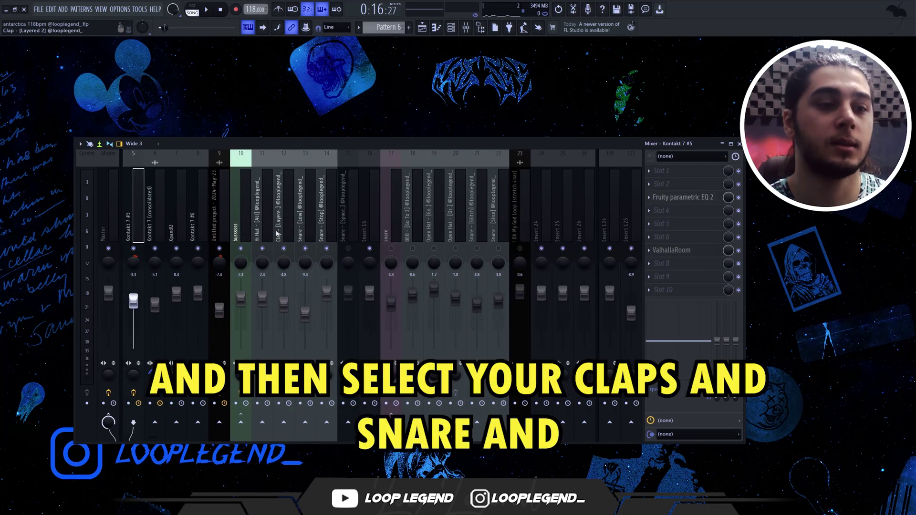
Step: Select clap and snare tracks 12 to 14 and try to route them to the empty Insert 16 as a shared bus
left_click_drag(277, 234, 325, 229)
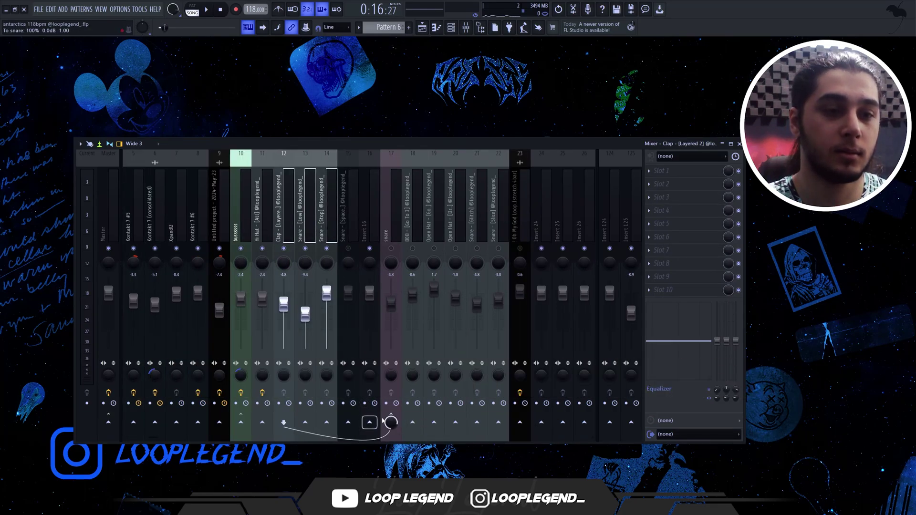
right_click(370, 423)
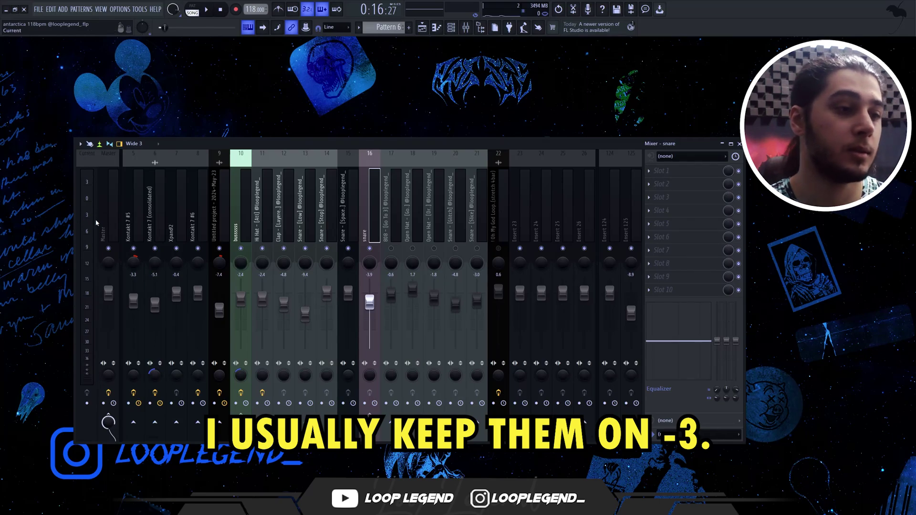
Step: Play the beat to check the meter levels of the snare bus and the 808 track
key("space")
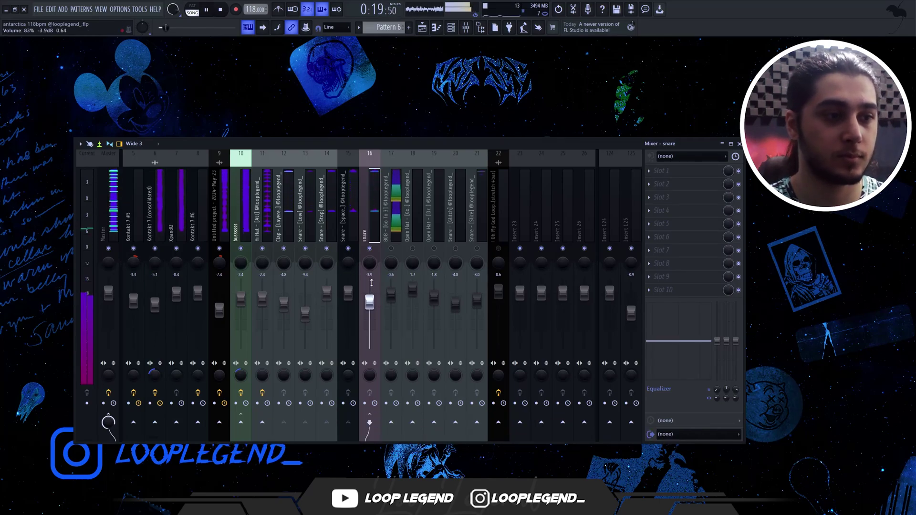
key("space")
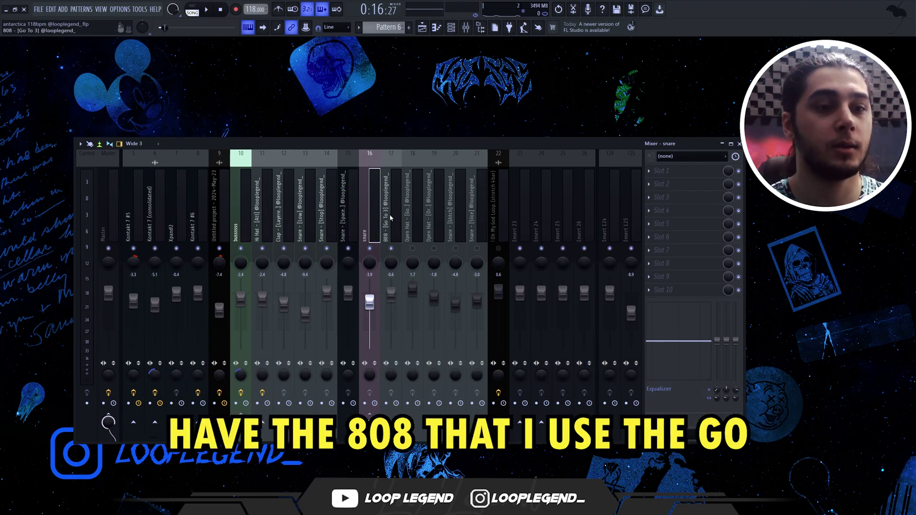
left_click(396, 225)
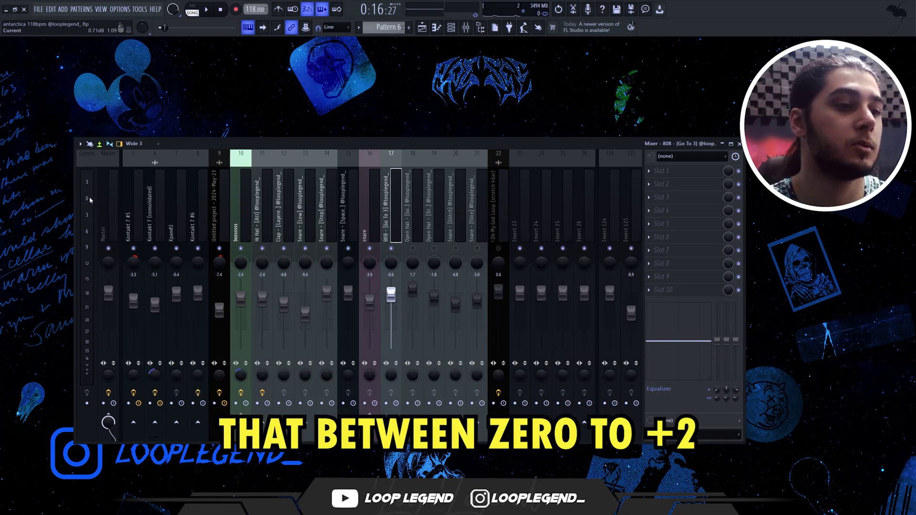
key("space")
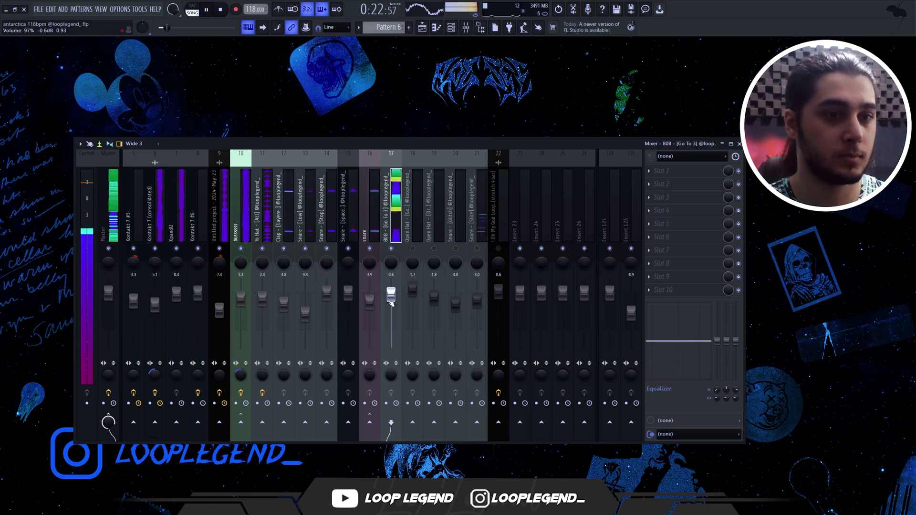
key("space")
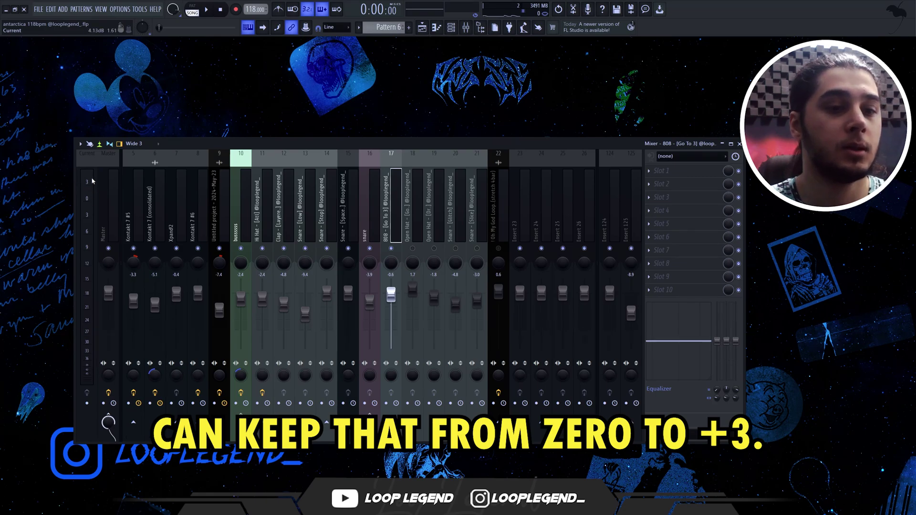
Step: Select the open hat and snare tracks 18 to 21 and check the Slice and Glitch snare levels during playback
left_click(412, 226)
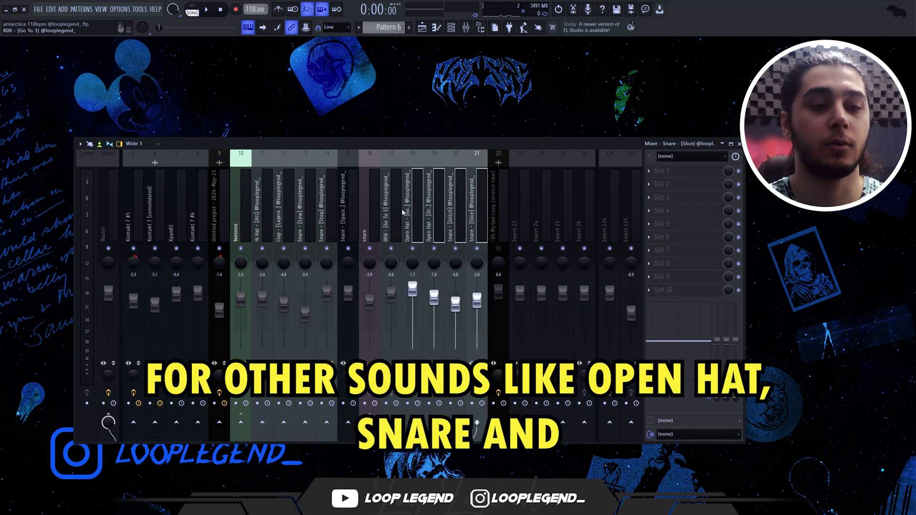
left_click(433, 218)
left_click(456, 217)
left_click(476, 216)
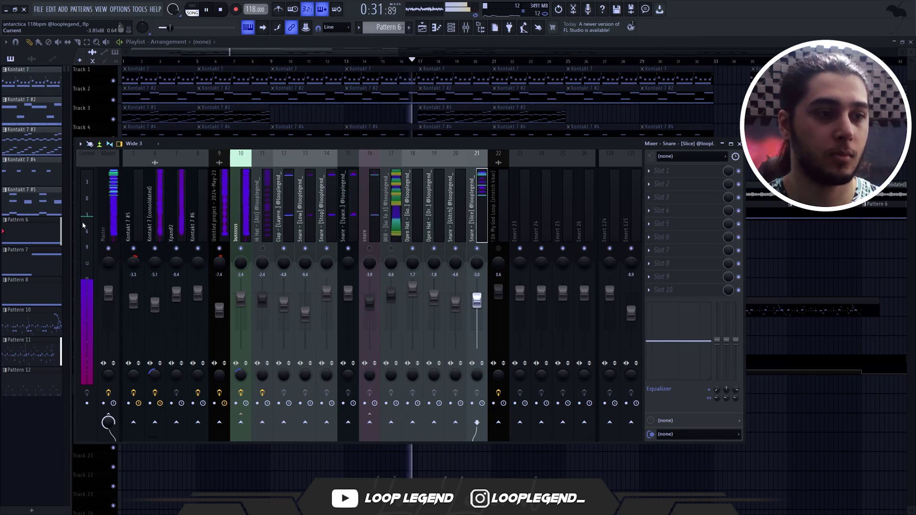
left_click(460, 199)
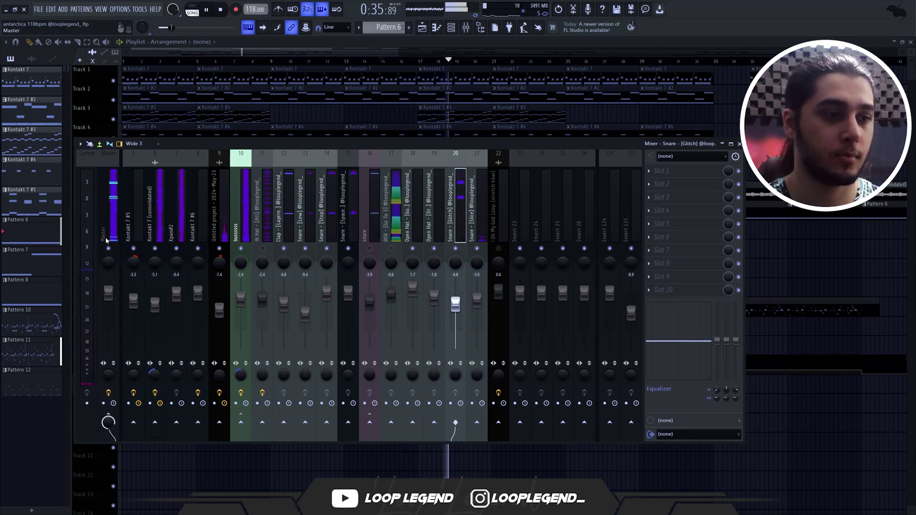
key("Left")
key("Left")
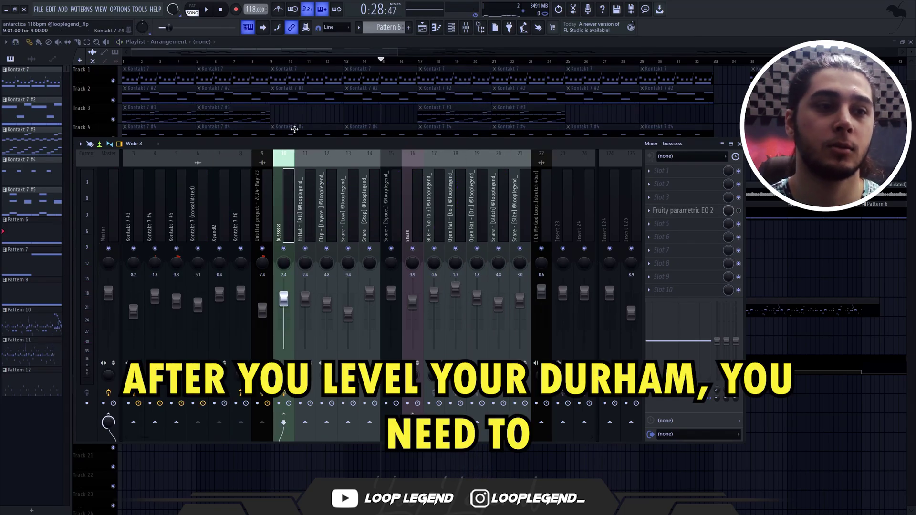
Step: Examine the parametric EQ in slot 1 and the effect in slot 2 on the master track, and play the beat
left_click(114, 177)
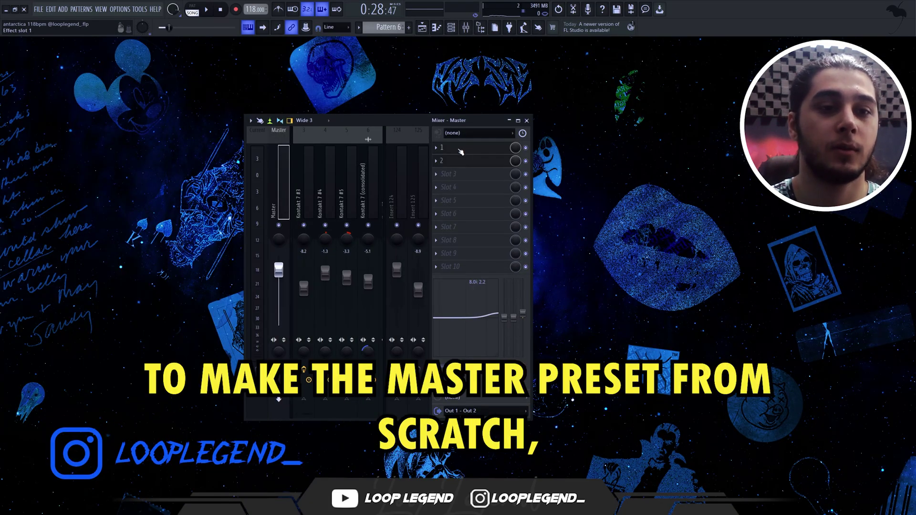
left_click(485, 152)
left_click_drag(309, 189, 382, 183)
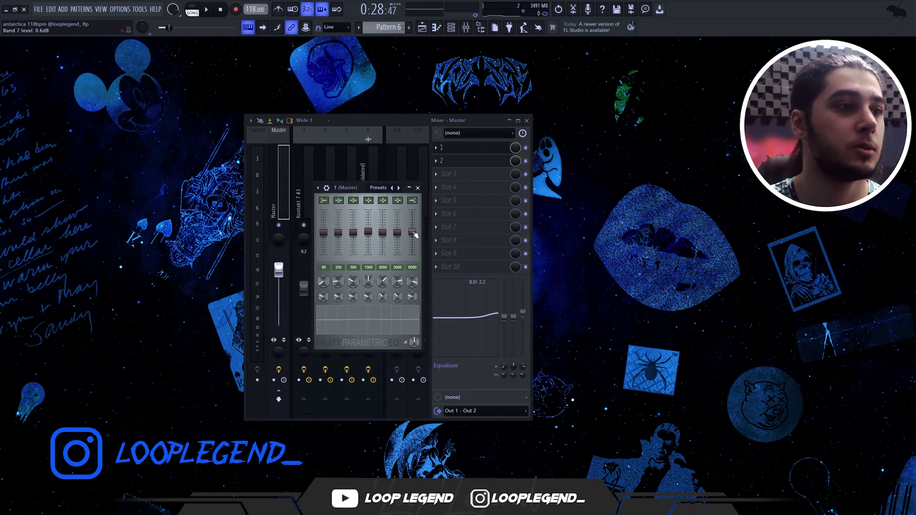
left_click(418, 187)
left_click(449, 160)
left_click_drag(445, 295, 444, 168)
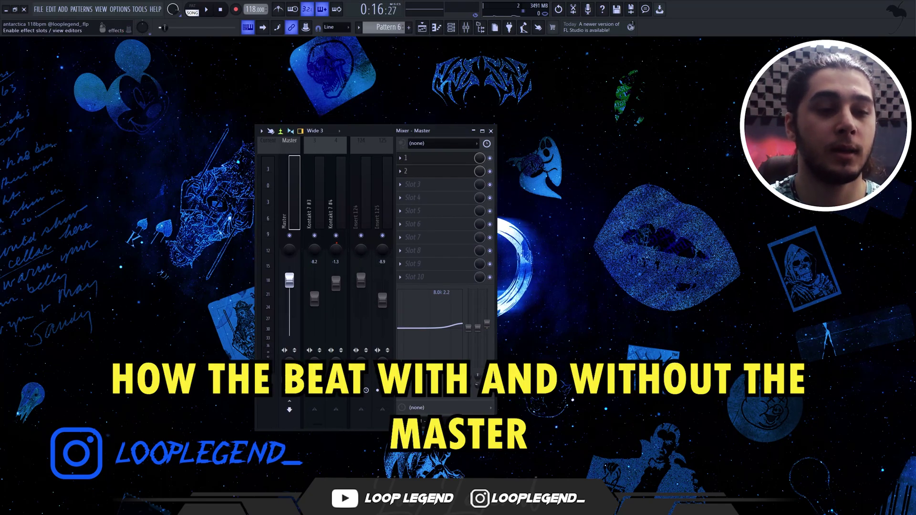
key("space")
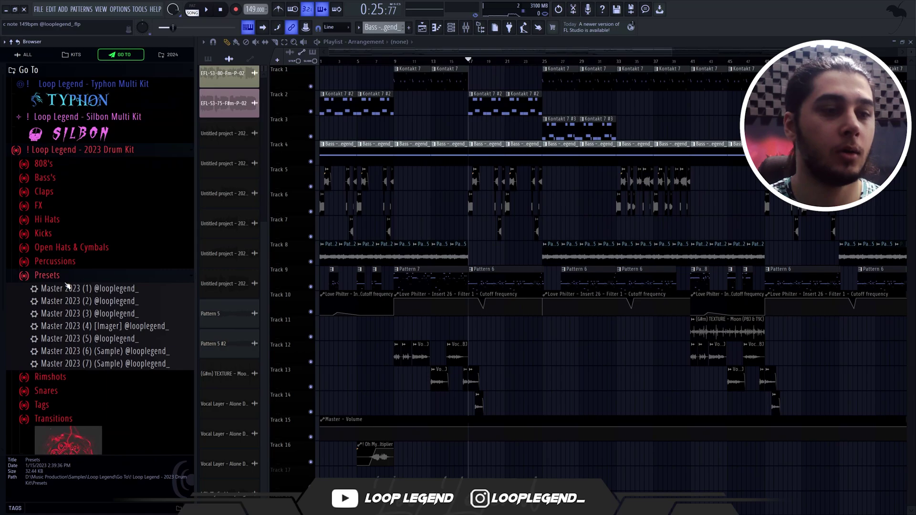
Step: Highlight the Master 2023 (1) preset and play the 149 BPM project's arrangement with the browser hidden
left_click(92, 288)
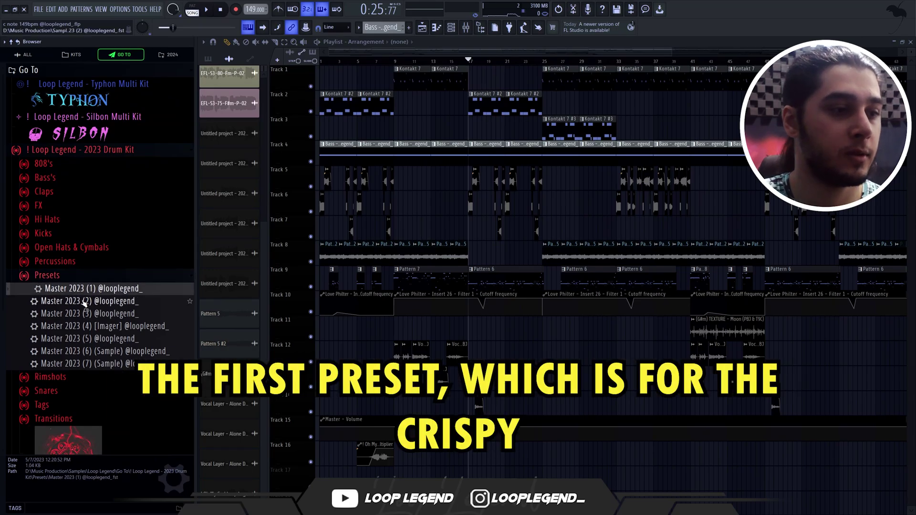
left_click(480, 29)
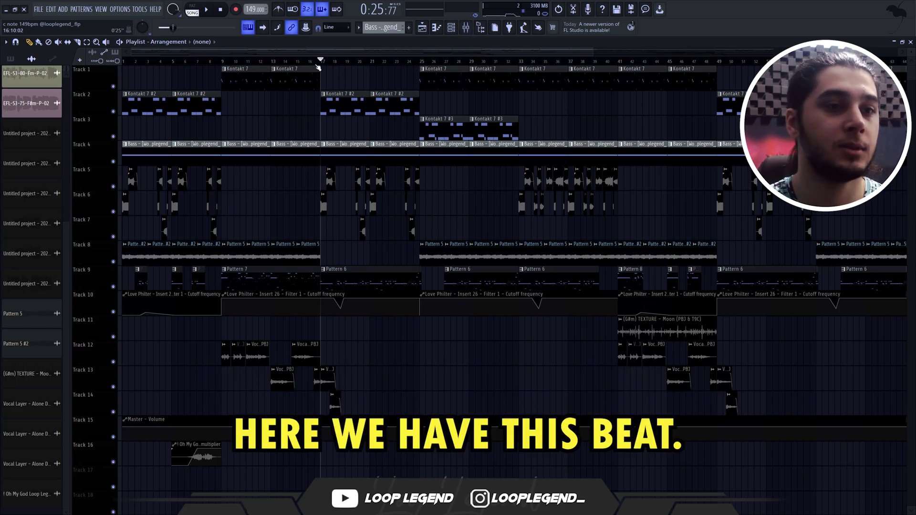
key("space")
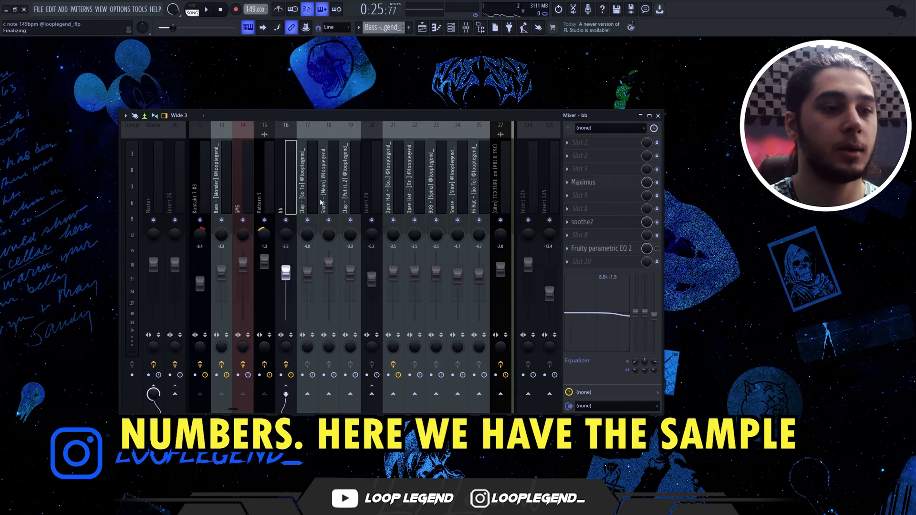
Step: Play the beat to check the level of the sample bus bb on the mixer meter
key("space")
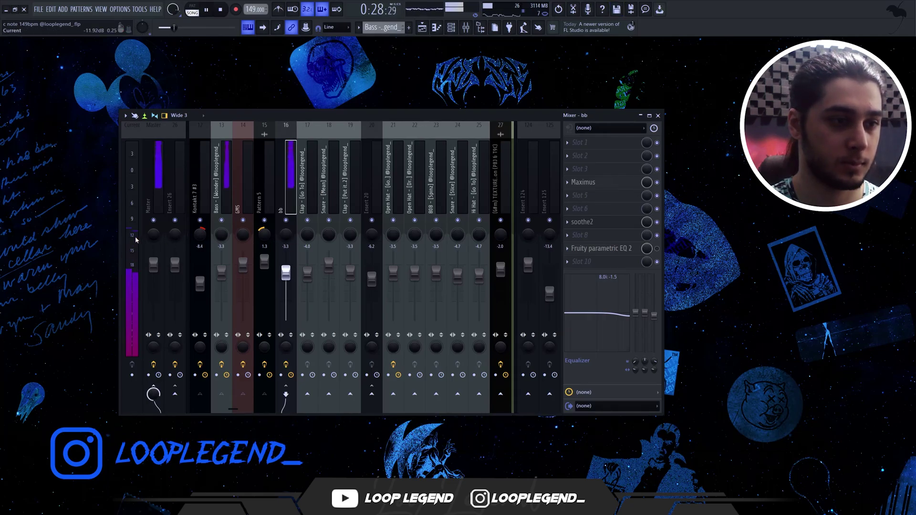
key("space")
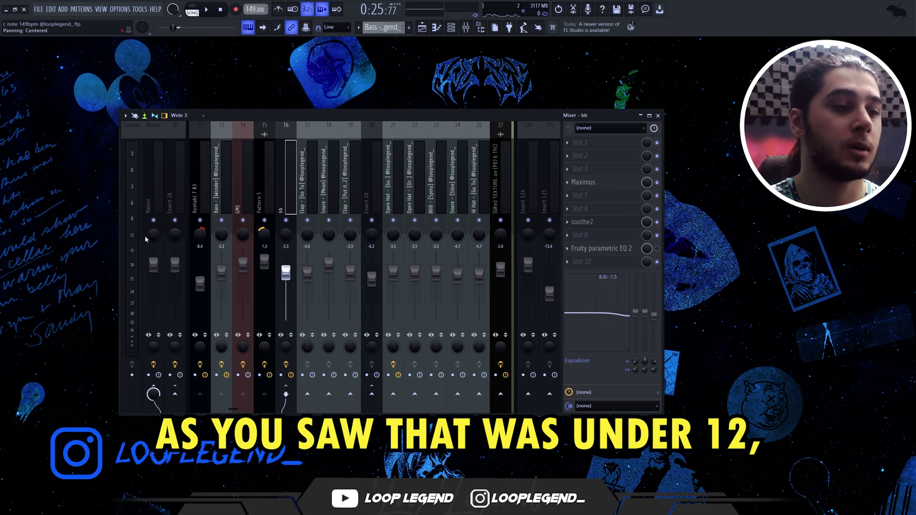
Step: Examine the clap and snare tracks 17 to 19 in the mixer and select their bus, Insert 20
left_click(300, 202)
left_click(345, 201)
left_click(324, 202)
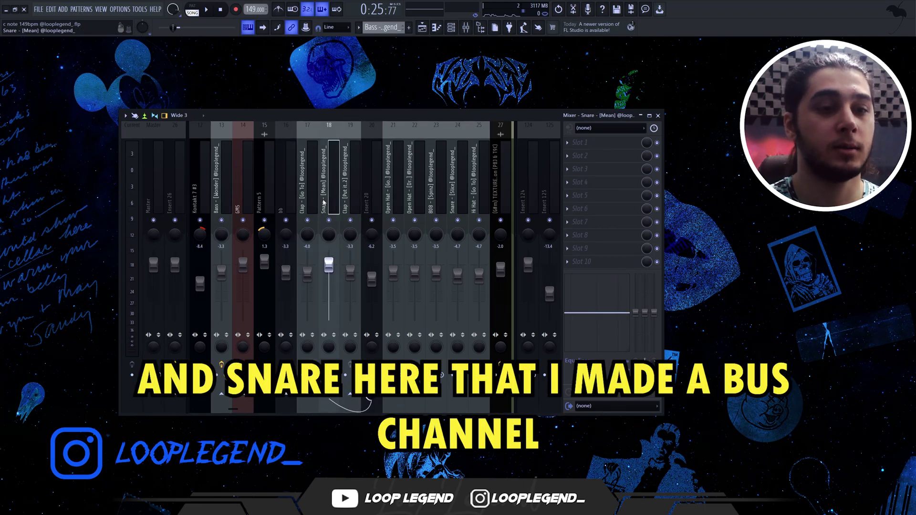
left_click(372, 198)
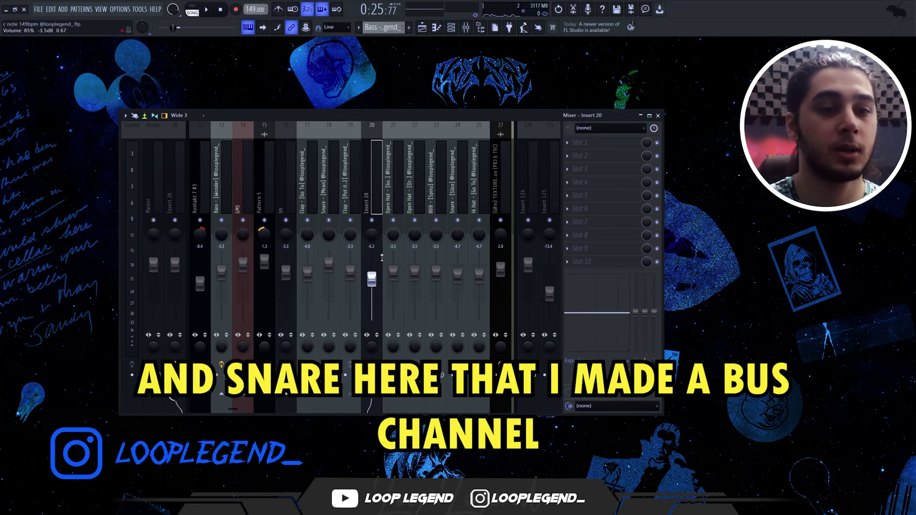
Step: Play the beat to check the level of the clap and snare bus, Insert 20, on the mixer meter
key("space")
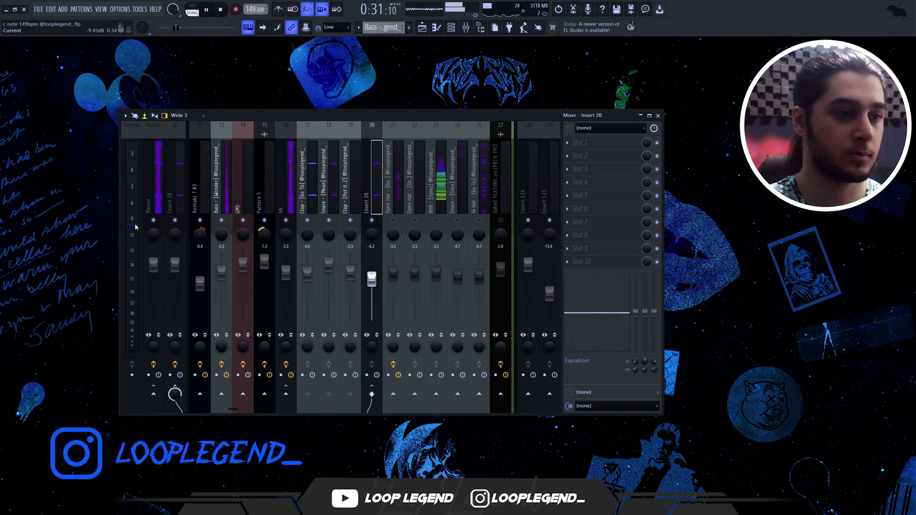
key("space")
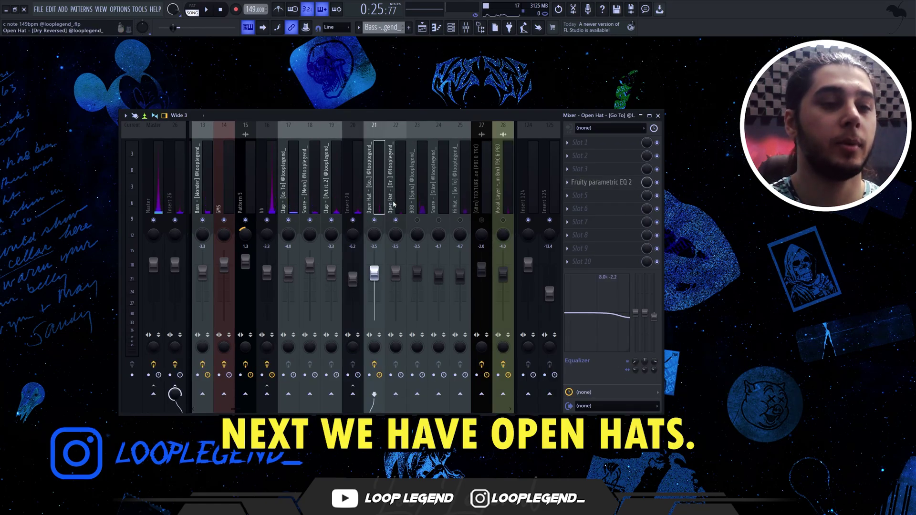
Step: Play the beat to check the levels of the open hat tracks 21 and 22 and the hi-hat track 25
left_click(394, 204)
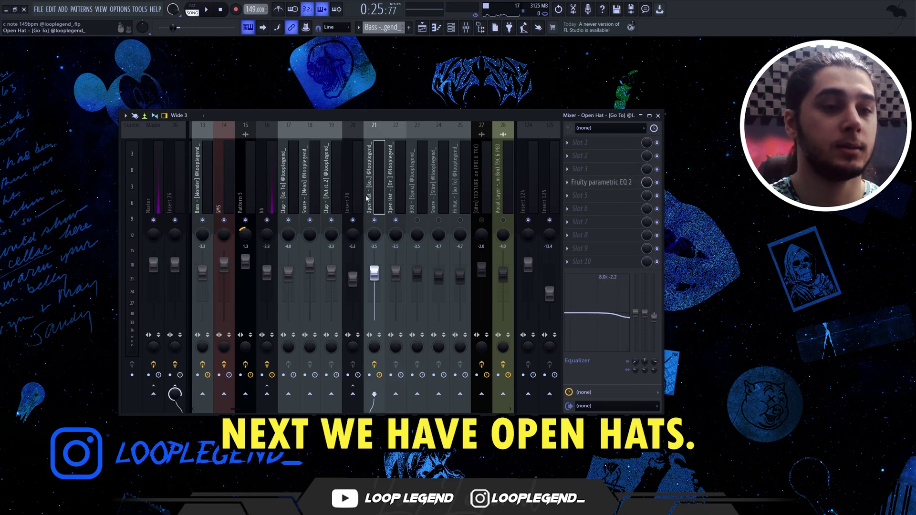
key("space")
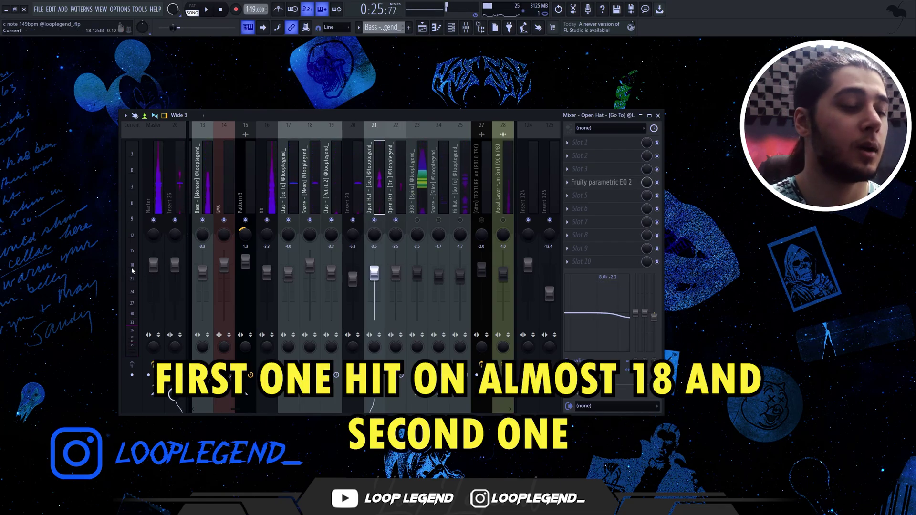
left_click(397, 200)
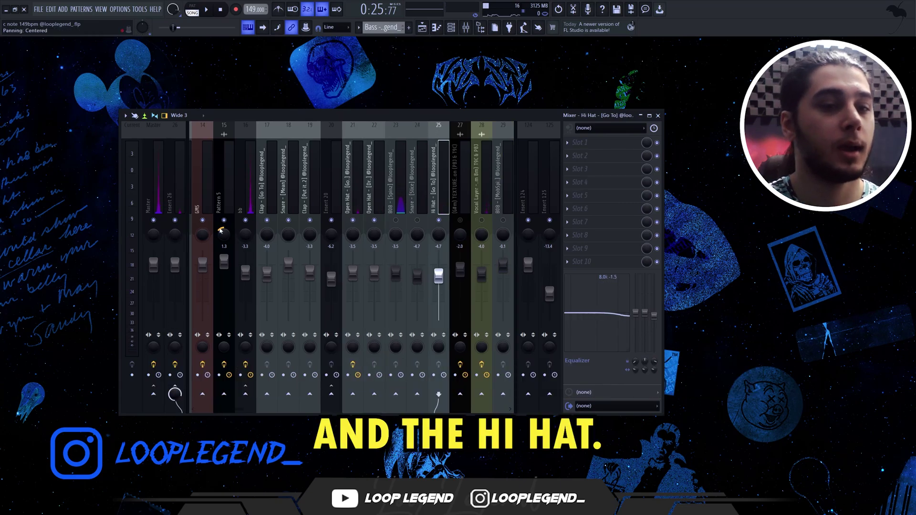
key("space")
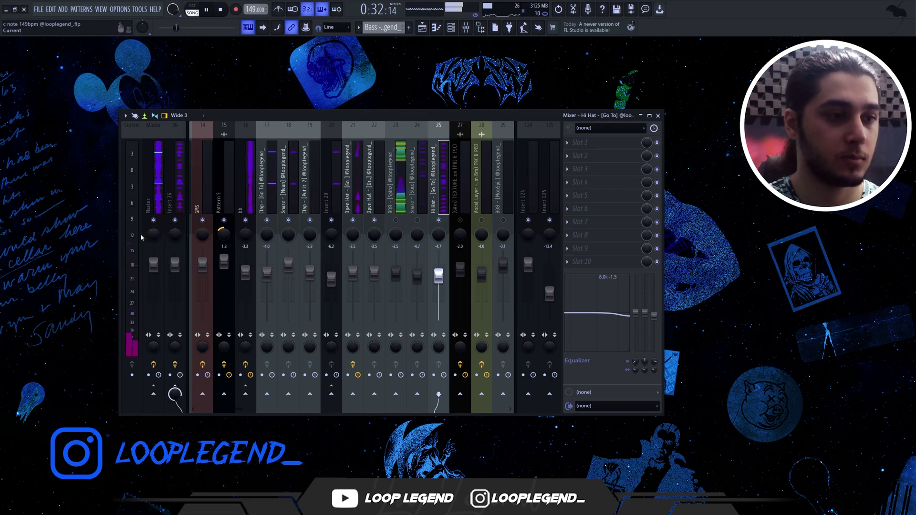
key("space")
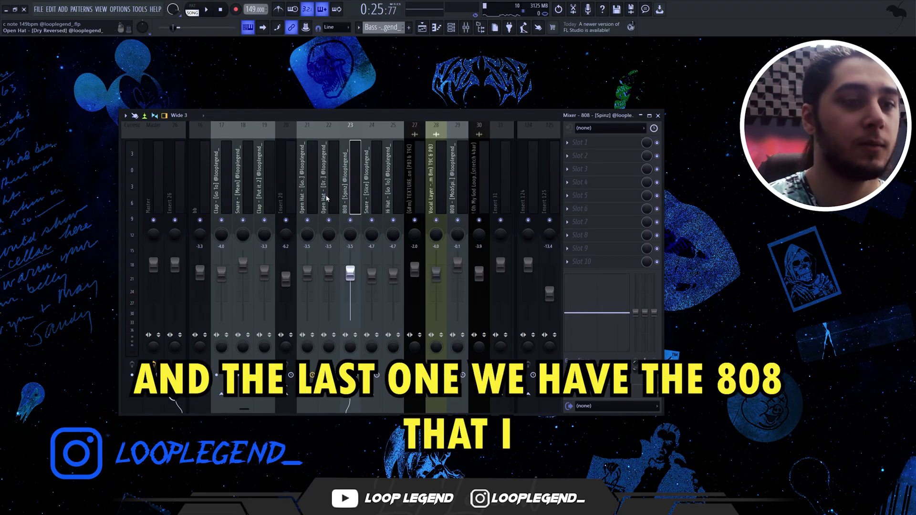
Step: Open the 808 - [Spinz] channel and examine its sampler settings, including the precomputed effects and waveform
key("F6")
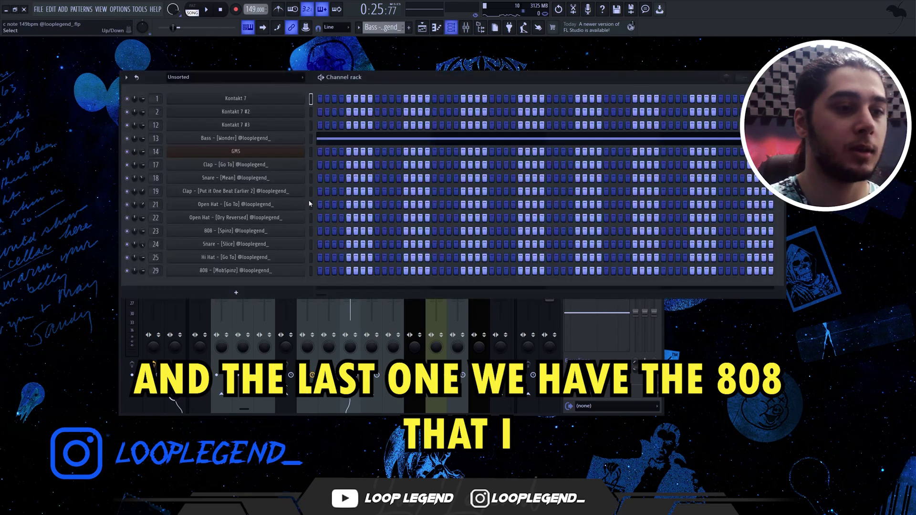
left_click(236, 234)
left_click_drag(143, 100, 314, 131)
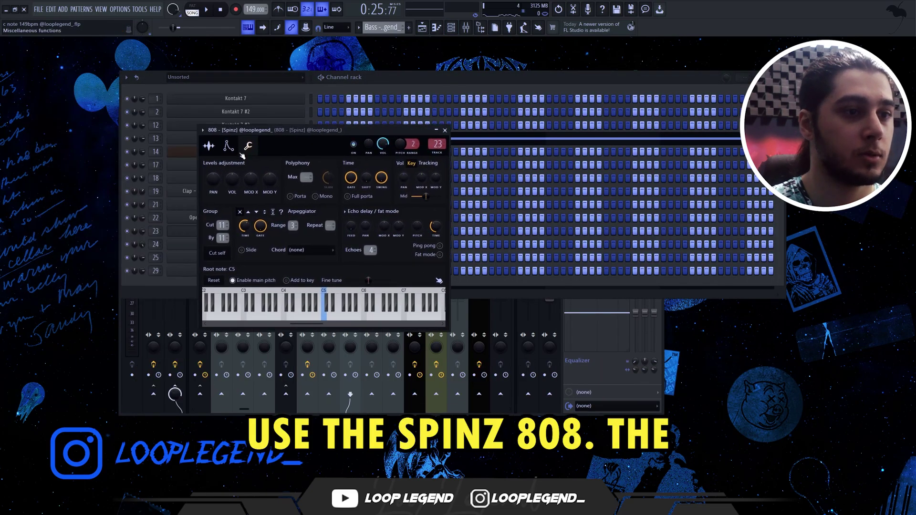
left_click(209, 146)
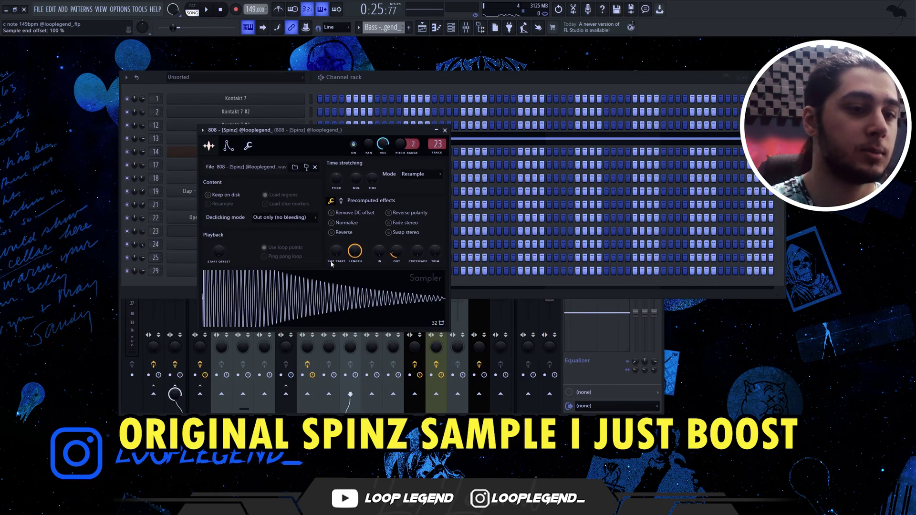
left_click(342, 202)
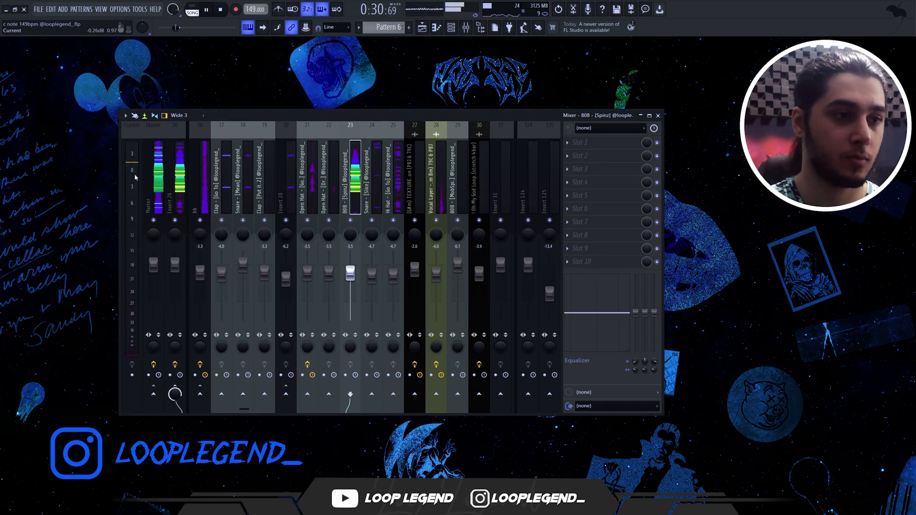
Step: Play the beat to check the levels of the Spinz and MobSpinz 808 tracks, 23 and 29, on the mixer meter
key("space")
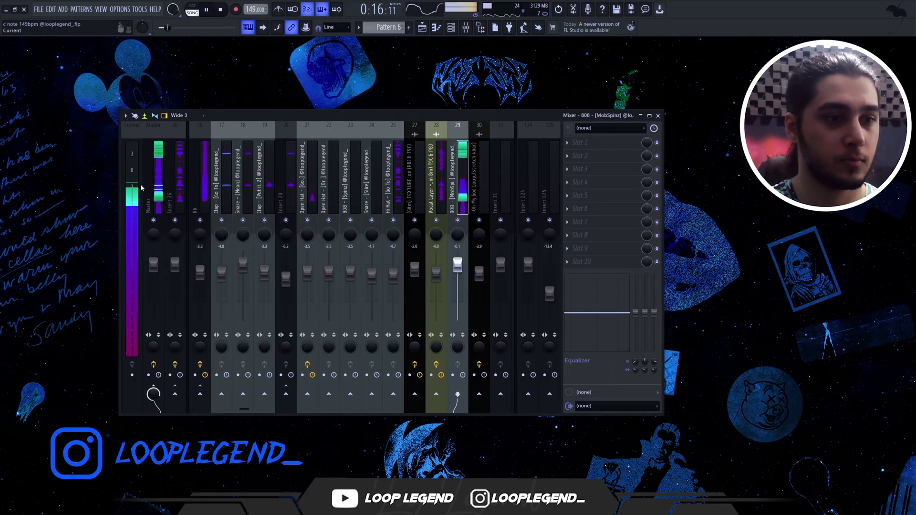
key("space")
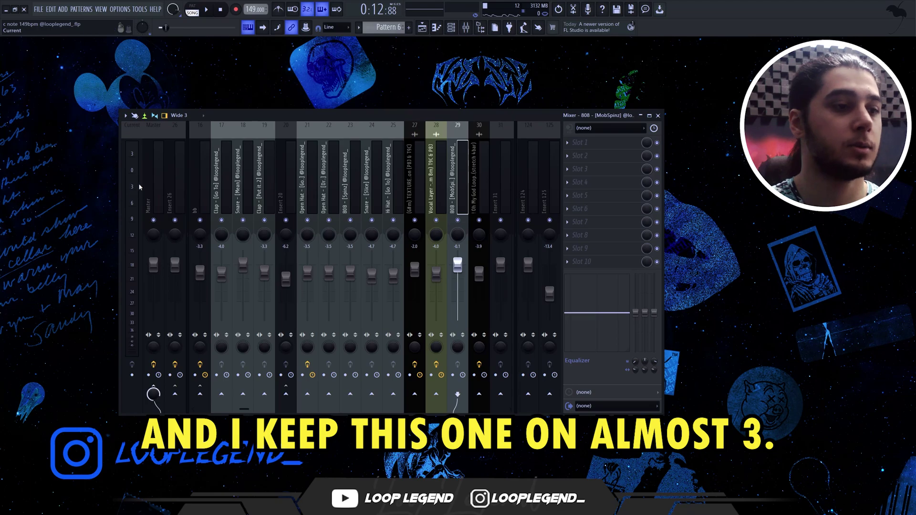
Step: Select the master track and examine the effects in its slots, starting with the Fruity Parametric EQ in slot 1
left_click(158, 184)
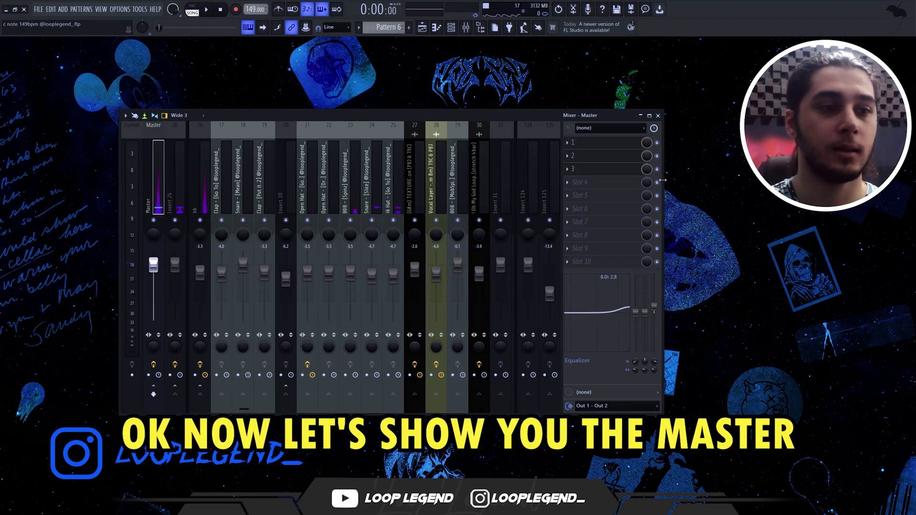
left_click_drag(663, 163, 413, 163)
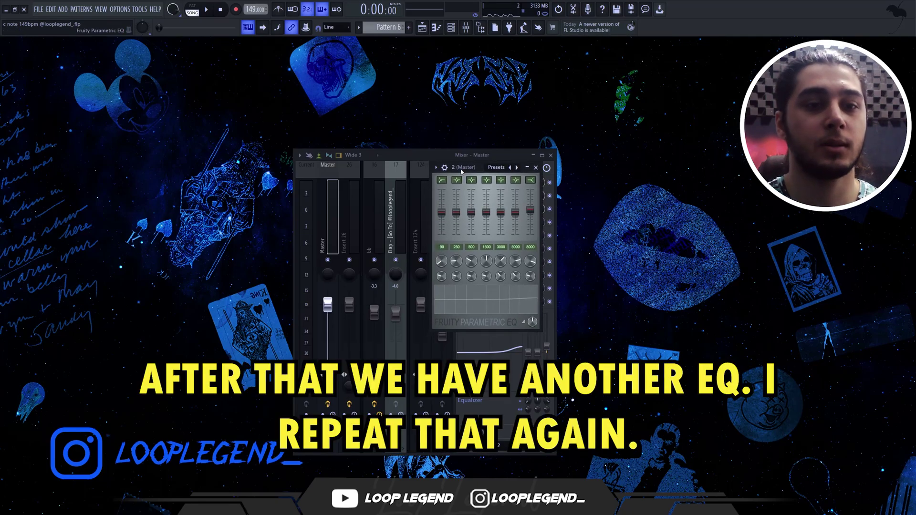
left_click_drag(461, 173, 453, 210)
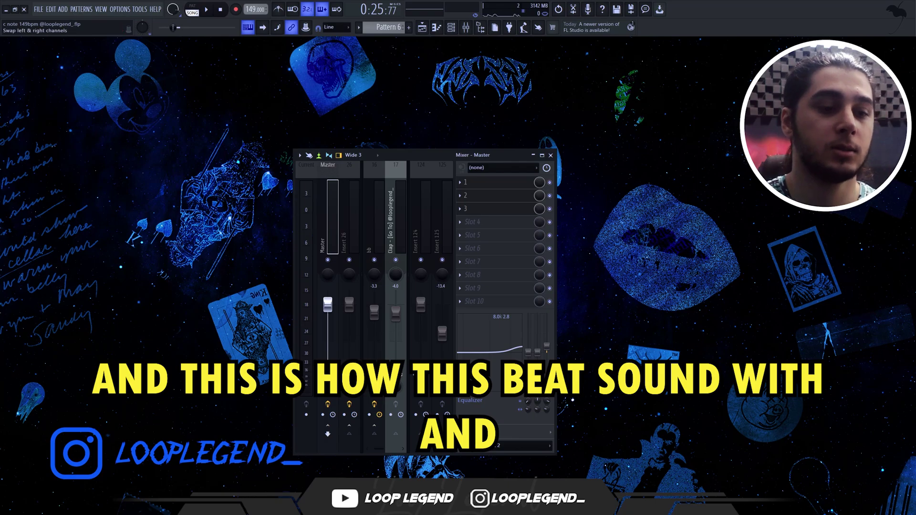
Step: Bypass the master track's effects while playing the beat, and re-enable them to compare the sound with the preset
left_click(327, 404)
key("space")
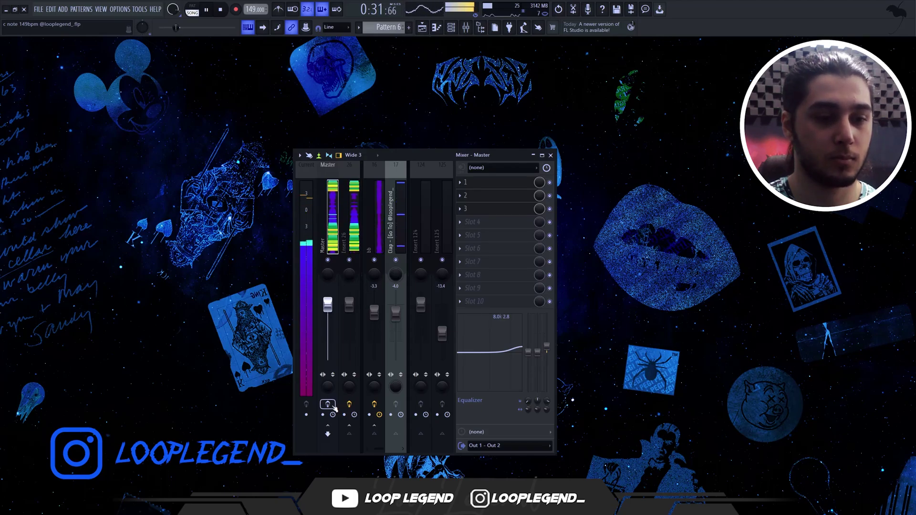
left_click(334, 406)
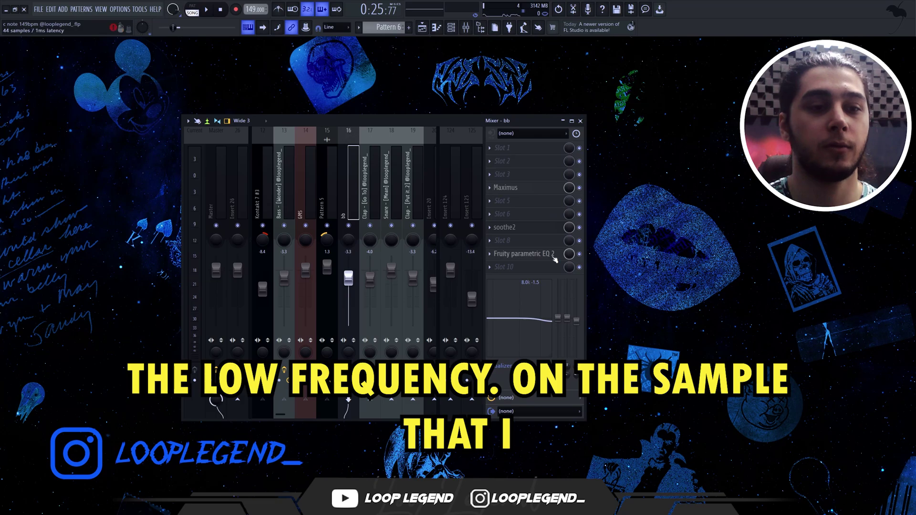
Step: Examine the Fruity Parametric EQ 2 on the sample bus bb and close it
left_click(554, 256)
left_click_drag(258, 99, 461, 158)
key("Escape")
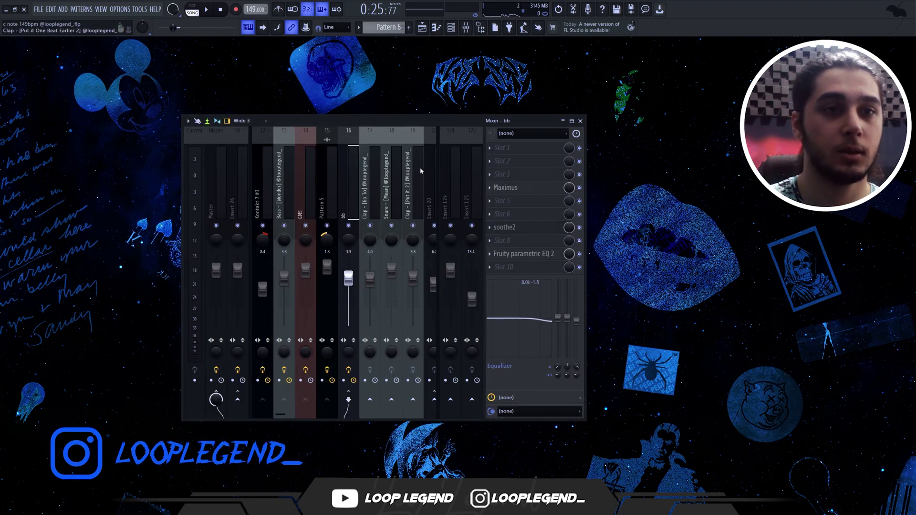
Step: Place the "ridin slow 156bpm" sample on Track 1 of the new project's playlist
left_click(422, 27)
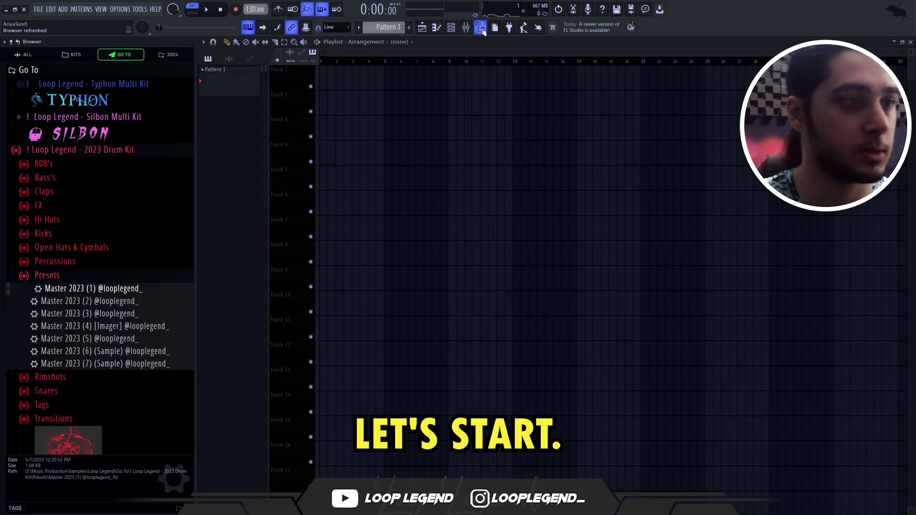
left_click_drag(114, 326, 391, 192)
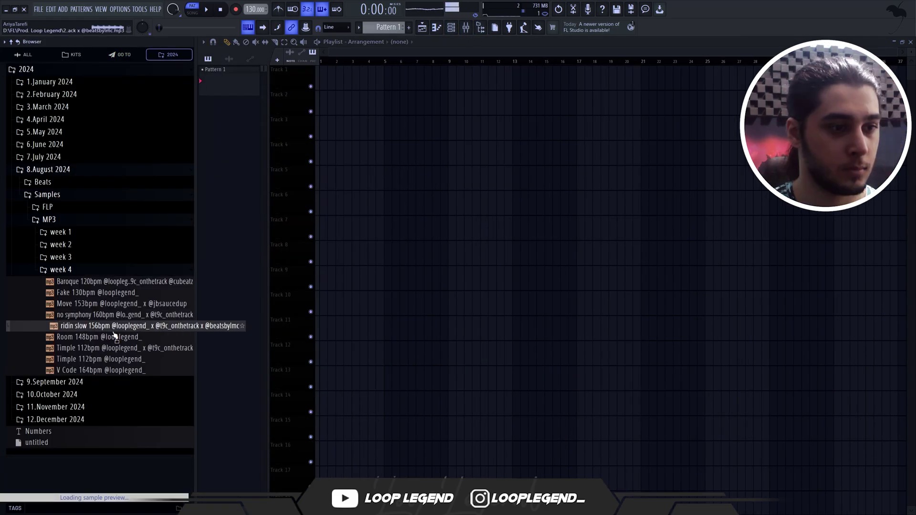
left_click(113, 340)
key("Up")
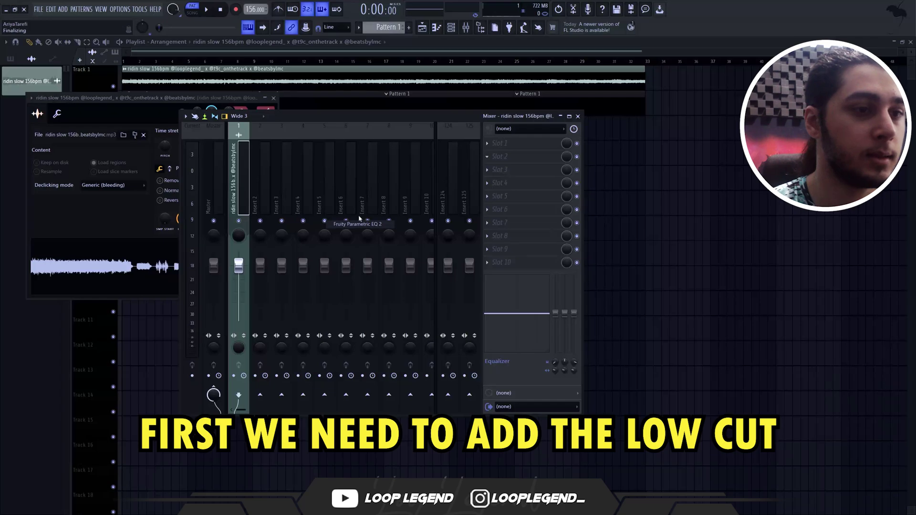
Step: Add Fruity Parametric EQ 2 with a low cut to the sample track and Fruity Soft Clipper to the master track
left_click(343, 132)
left_click_drag(266, 208, 287, 209)
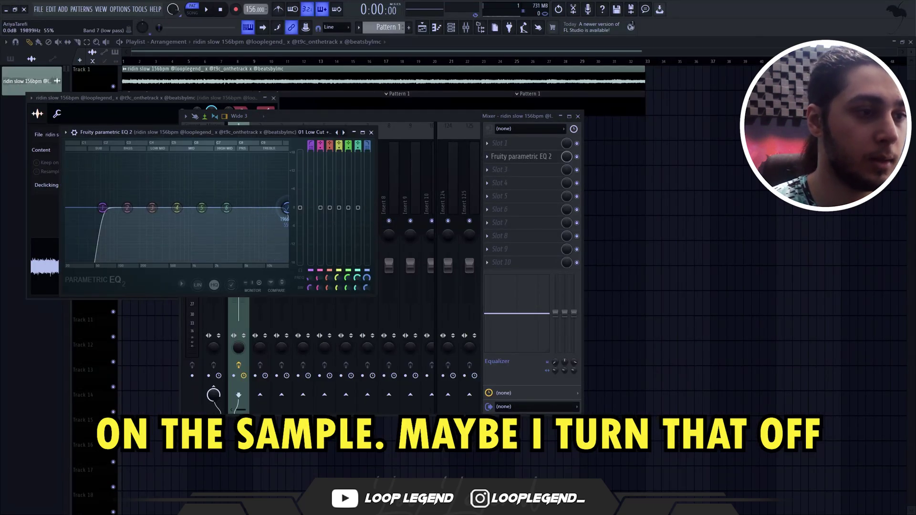
left_click_drag(104, 202, 152, 202)
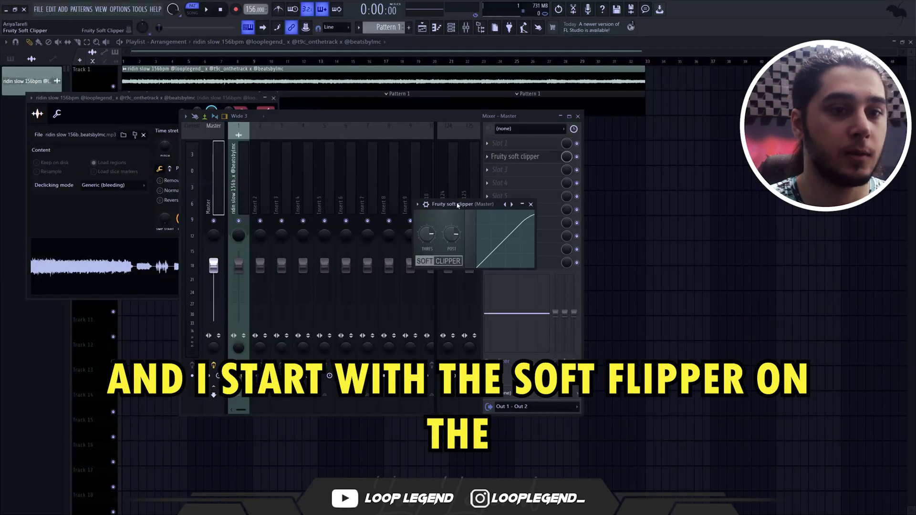
left_click_drag(457, 207, 297, 191)
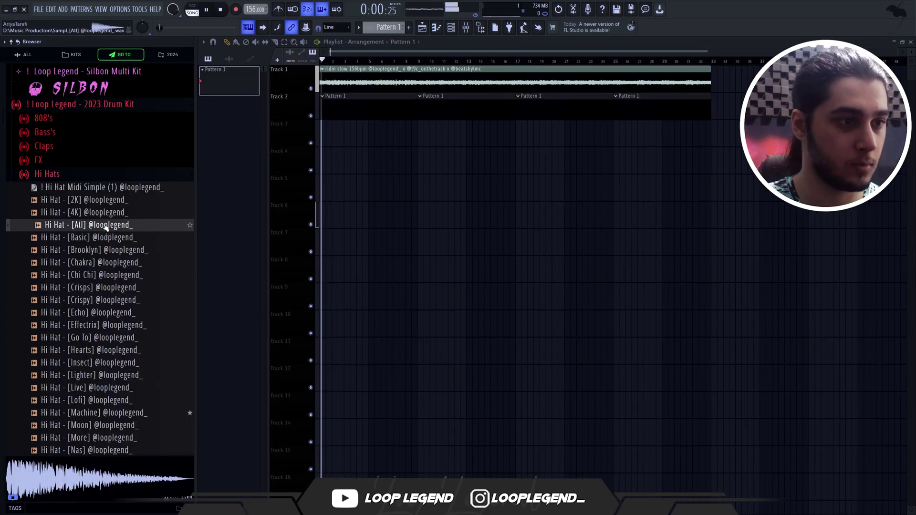
Step: Audition the 2023 Drum Kit's hi-hats from Basic to Chi Chi and load Hi Hat - [Chakra] as a channel
left_click(108, 237)
left_click(107, 250)
left_click(108, 263)
left_click(107, 275)
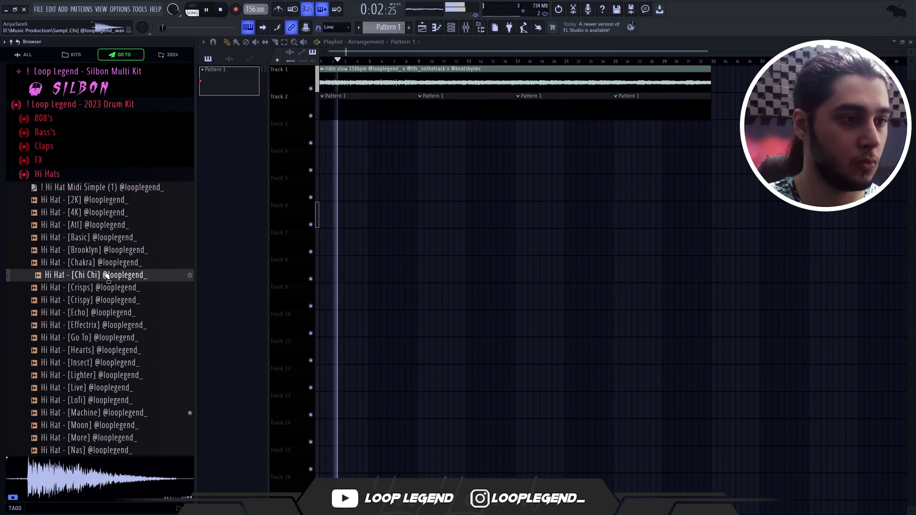
left_click(107, 262)
Step: Load Hi Hat Midi Simple (1) into the Chakra hi-hat channel and open its piano roll
right_click(123, 187)
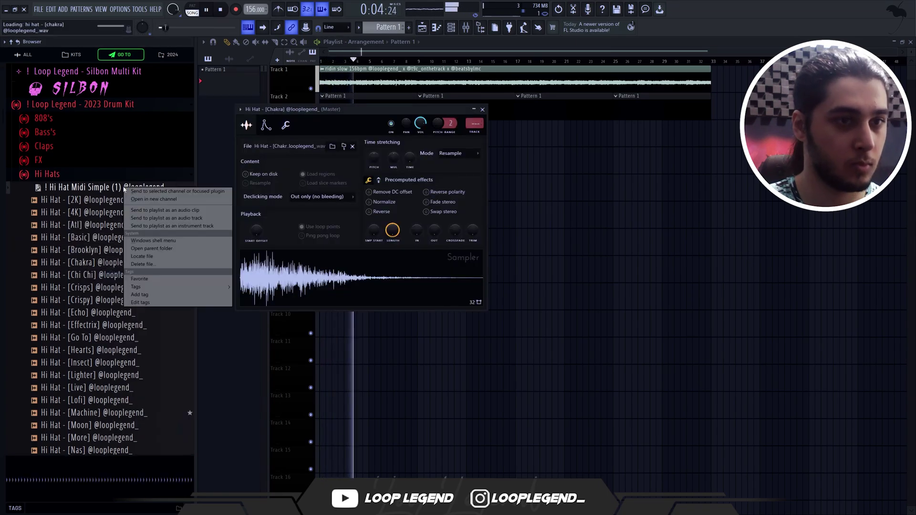
left_click(143, 191)
left_click(437, 28)
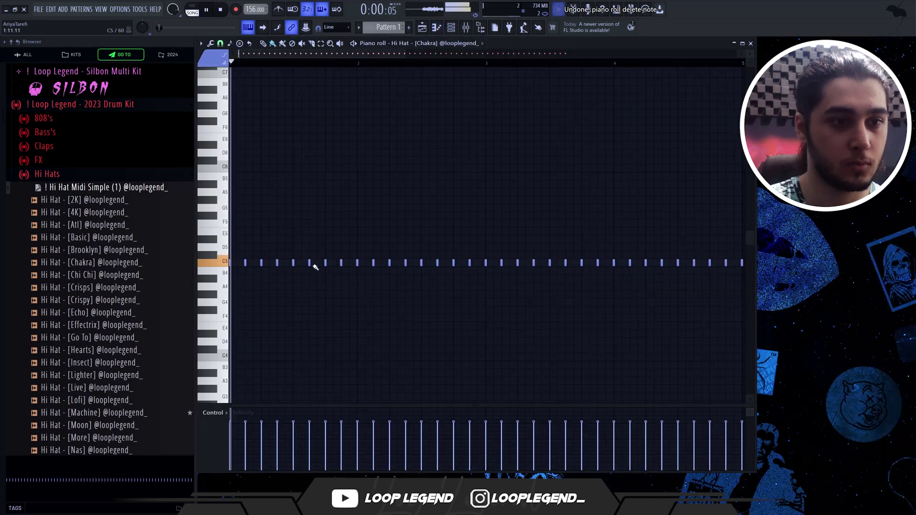
Step: Remove the hat at step 11 of bar 1 and lower the hat at step 15 to A#4
key("space")
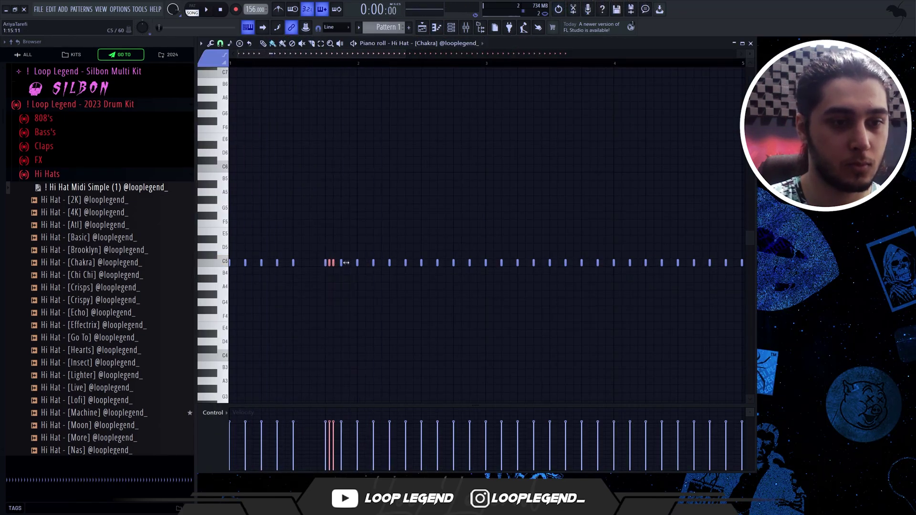
left_click_drag(342, 263, 342, 278)
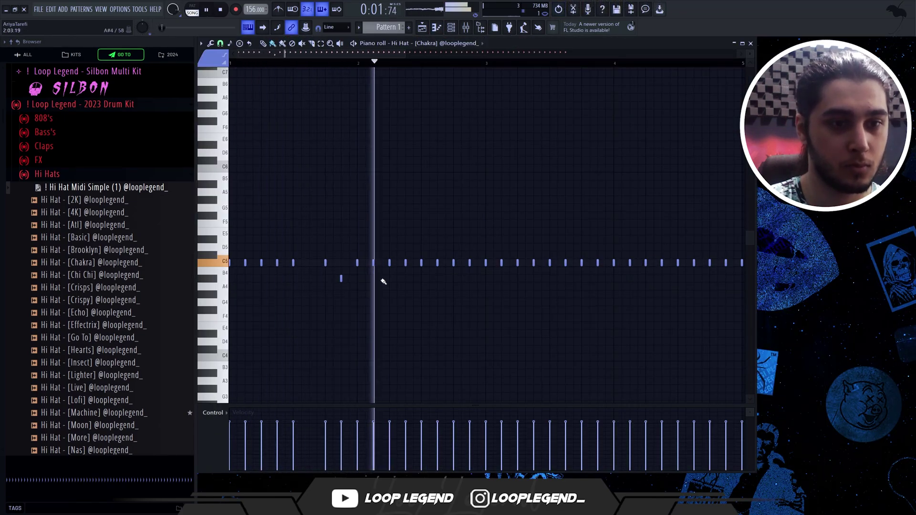
left_click(443, 280)
key("ctrl+z")
key("space")
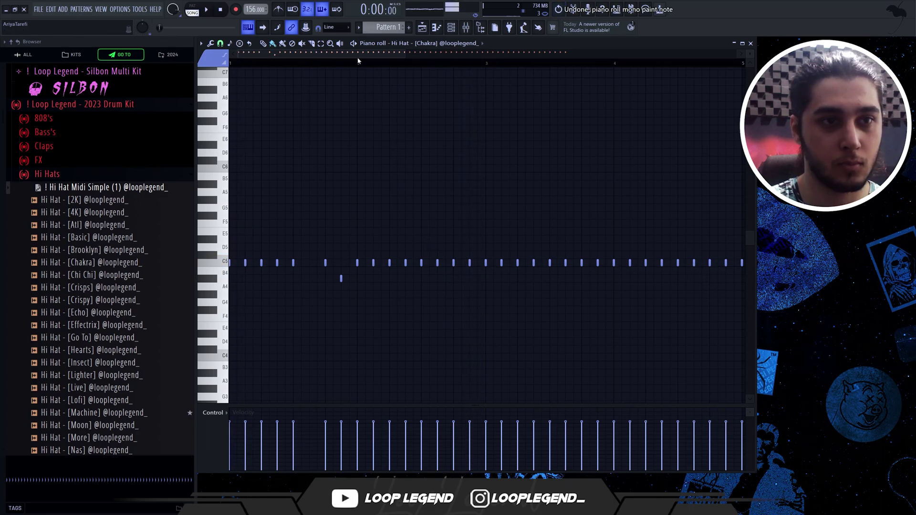
Step: Add a three-note hat roll at beat 4 of bar 2 and duplicate bars 1 and 2 into bars 3 and 4
key("space")
left_click_drag(457, 264, 462, 264)
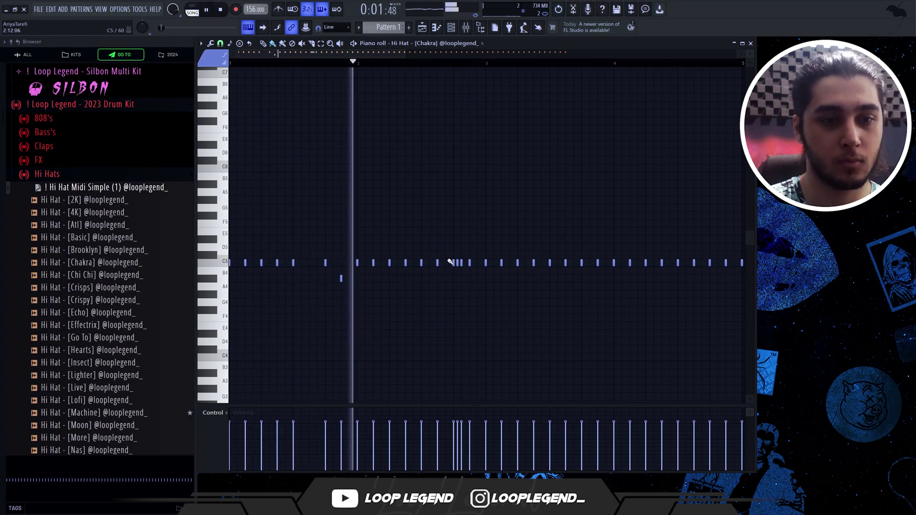
scroll(443, 267, "down", 1)
scroll(440, 271, "up", 3)
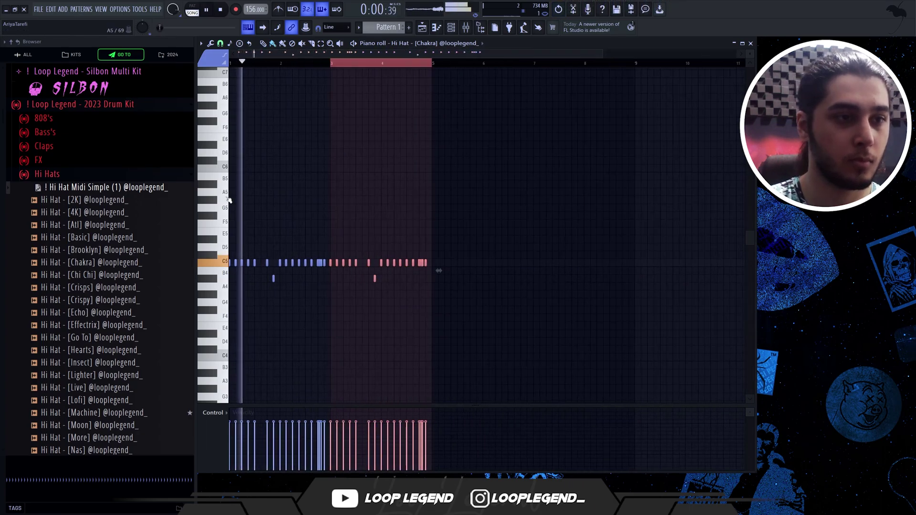
Step: Lower the hat just before the roll in bar 2 to F#4
scroll(433, 274, "down", 1)
scroll(452, 286, "up", 2)
left_click(421, 288)
scroll(422, 287, "down", 4)
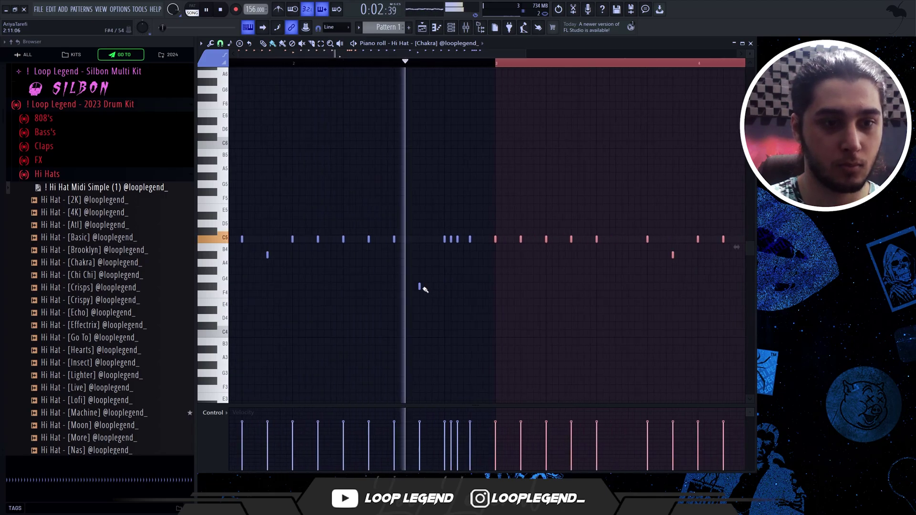
Step: Lower one hat in the middle of bar 4 to F#4 and replace the following hat with a three-note F#4 roll
scroll(491, 300, "up", 3)
left_click(527, 287)
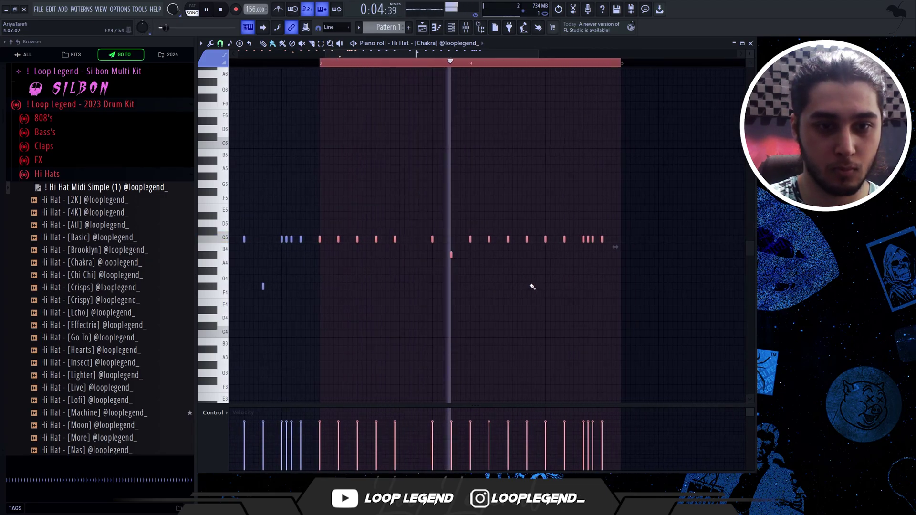
left_click_drag(541, 286, 555, 287)
right_click(541, 286)
key("space")
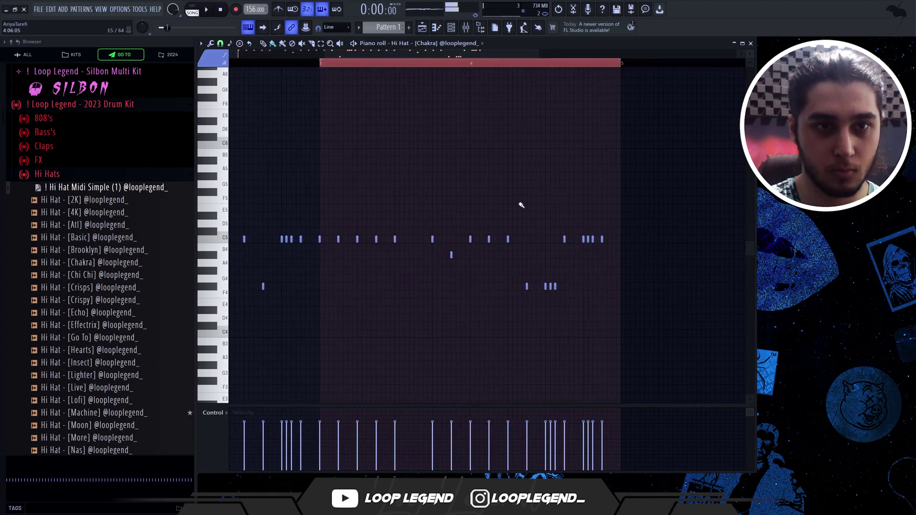
Step: Set the snap to 1/6 beat and replace the three-note roll closing bar 4 with four F#4 hats
key("space")
scroll(592, 229, "up", 2)
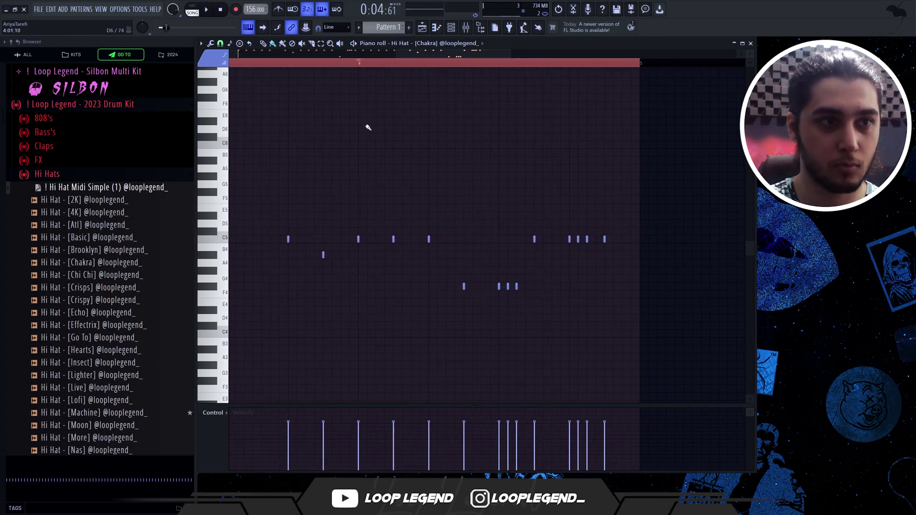
left_click(220, 44)
left_click(237, 131)
Step: Duplicate the hats into bars 5 to 8 and add a five-note roll early in bar 8 descending from D#5 to C#5
key("ctrl+d")
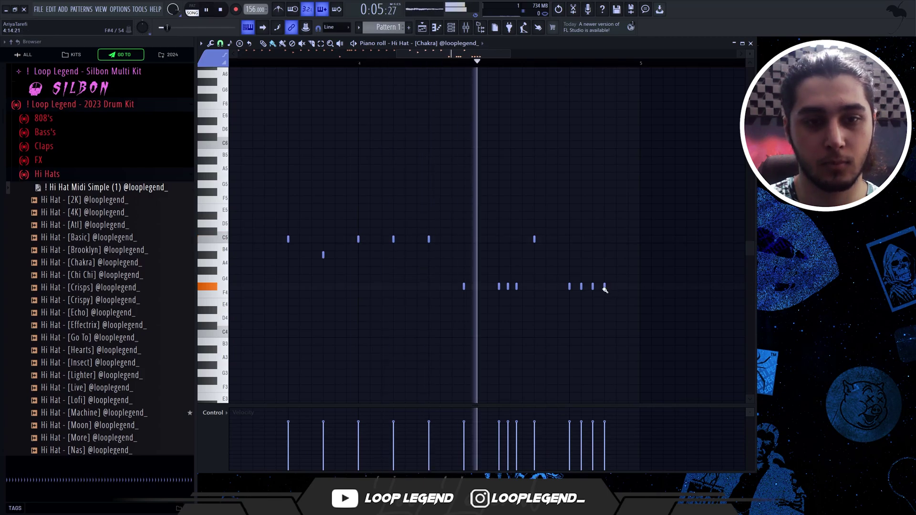
key("space")
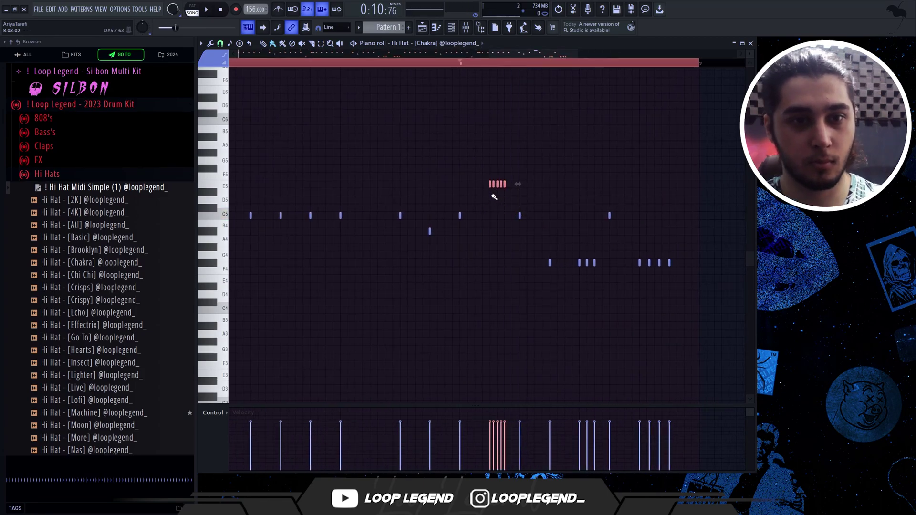
key("space")
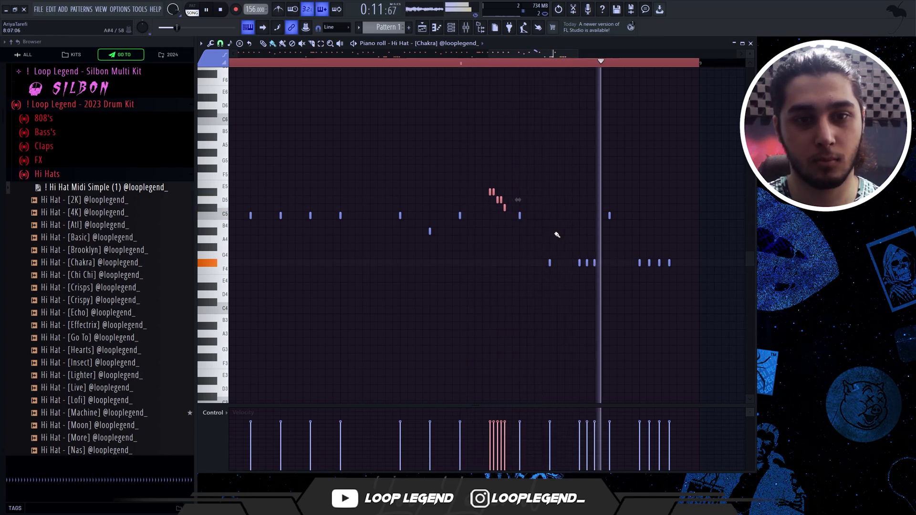
Step: Set the snap to 1/2 step, raise bar 8's three-note roll to C#5 and rework its closing hats to A#4, F4 and E4
left_click(223, 46)
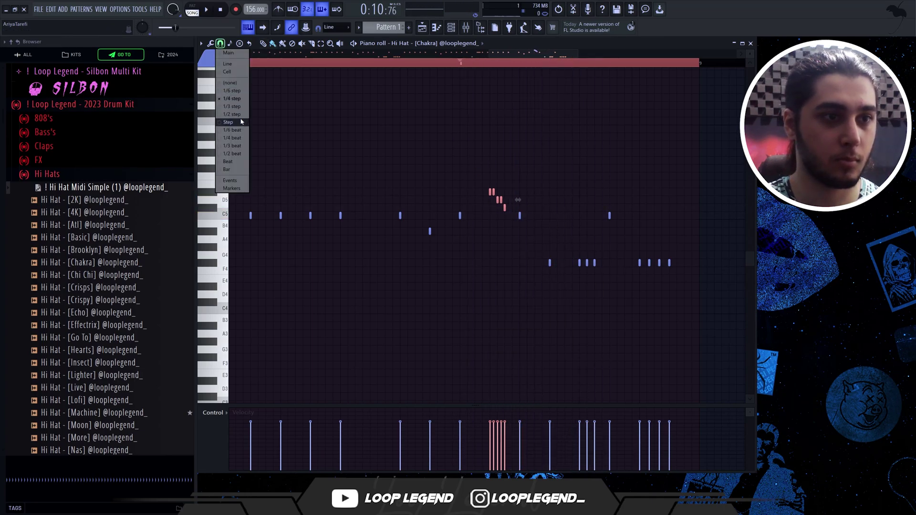
left_click(233, 114)
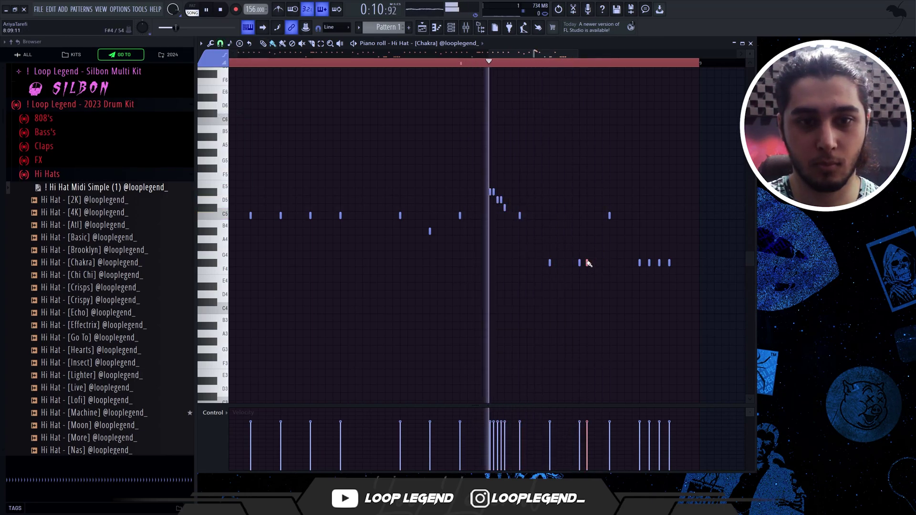
left_click(594, 263)
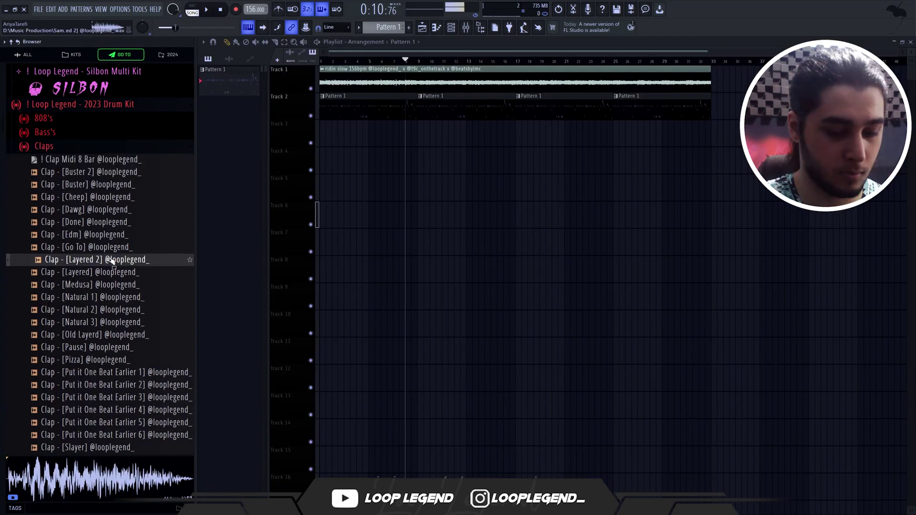
Step: Open Clap - [Layered 2] in a new channel and load the ! Clap Midi 8 Bar file from the kit
right_click(110, 258)
left_click(128, 266)
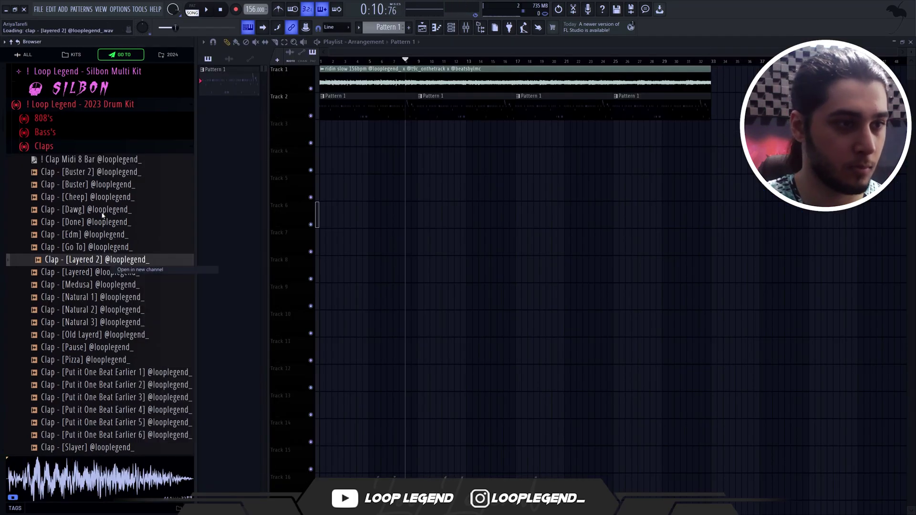
right_click(110, 158)
left_click(127, 166)
Step: Audition Snare - [Spacecraft] from the kit's Snares folder and open it in a new channel
scroll(82, 263, "down", 7)
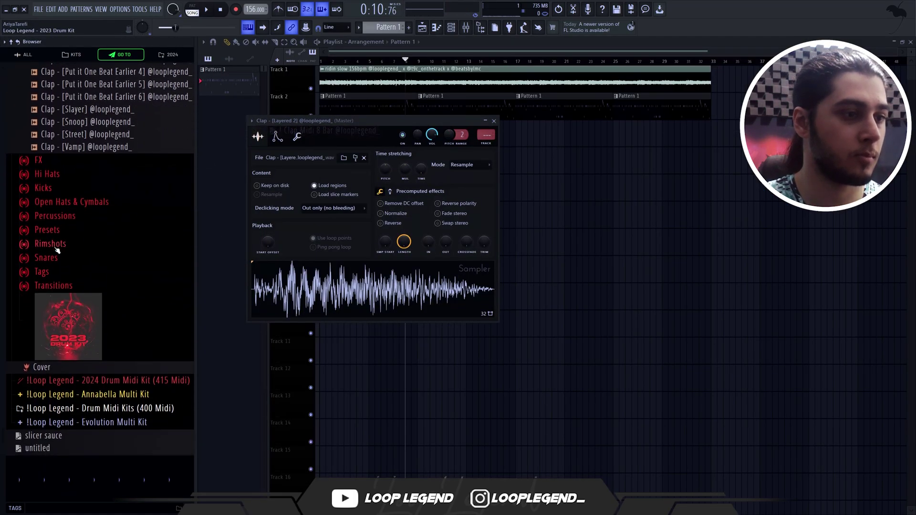
left_click(46, 257)
scroll(72, 215, "down", 8)
left_click(100, 183)
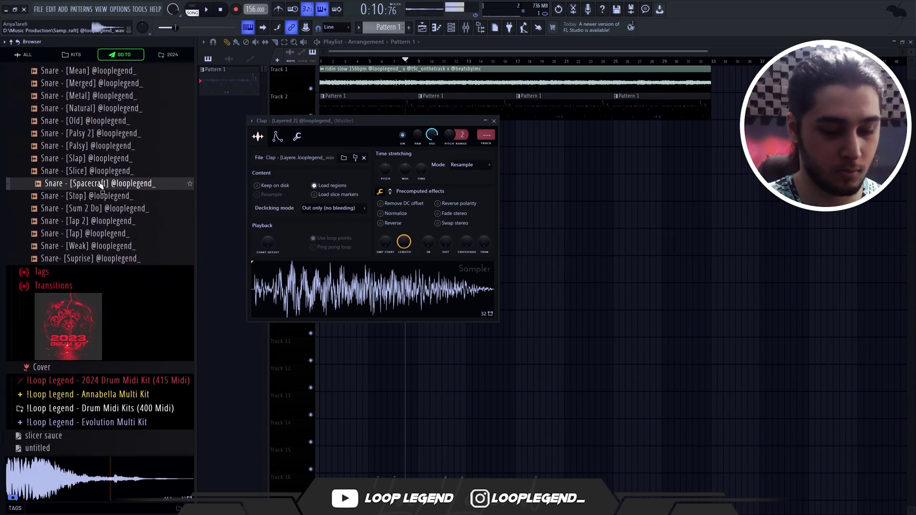
right_click(100, 184)
left_click(114, 189)
scroll(102, 176, "up", 15)
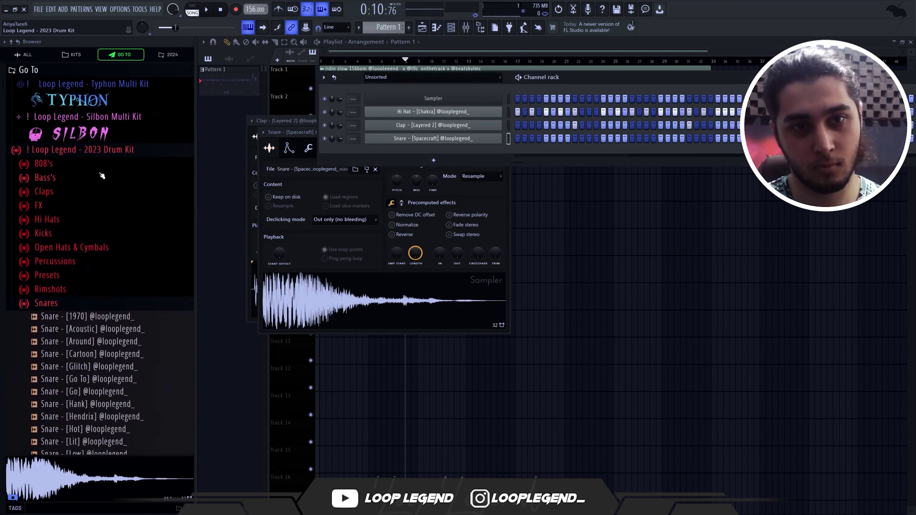
Step: Assign the hi-hat, clap and snare channels to mixer tracks 2 to 4
right_click(508, 125)
key("ctrl+l")
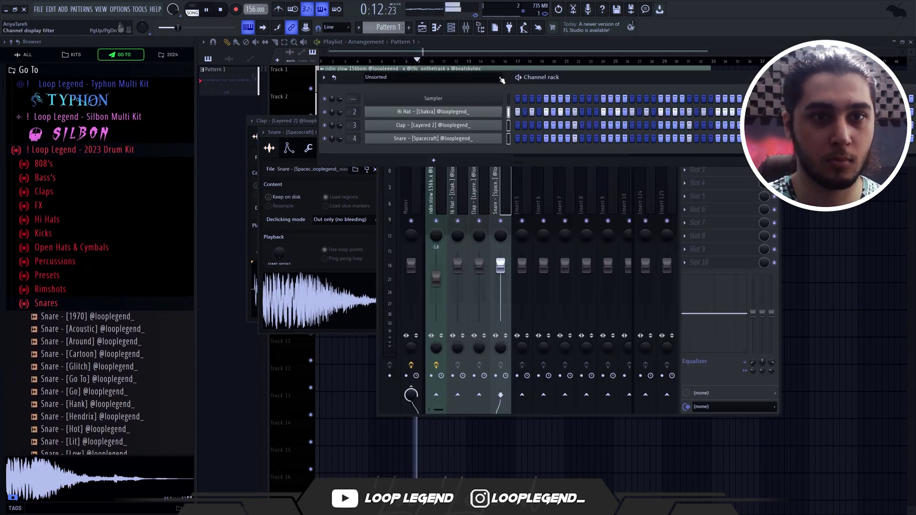
left_click_drag(502, 80, 424, 77)
key("F6")
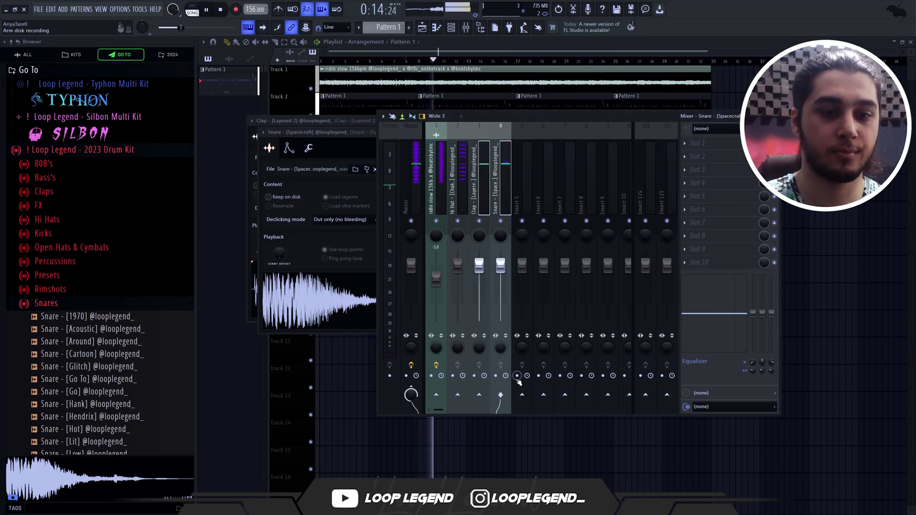
Step: Route the clap and snare mixer tracks into insert 5
right_click(521, 393)
left_click(549, 404)
left_click_drag(520, 119, 431, 131)
left_click(432, 218)
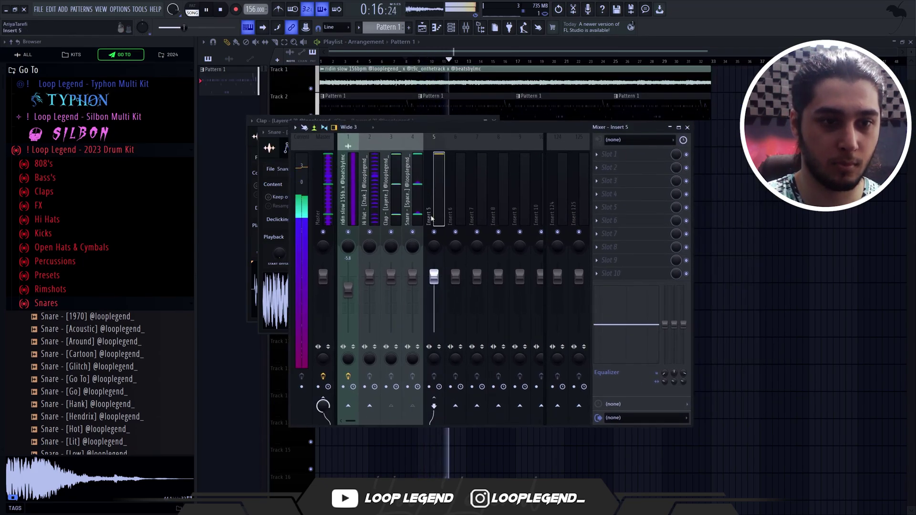
Step: Name insert 5 bbbb, lower it to -7.4 dB and the clap to -3.4 dB, and raise the snare's level
key("F2")
type("bbbb")
key("Return")
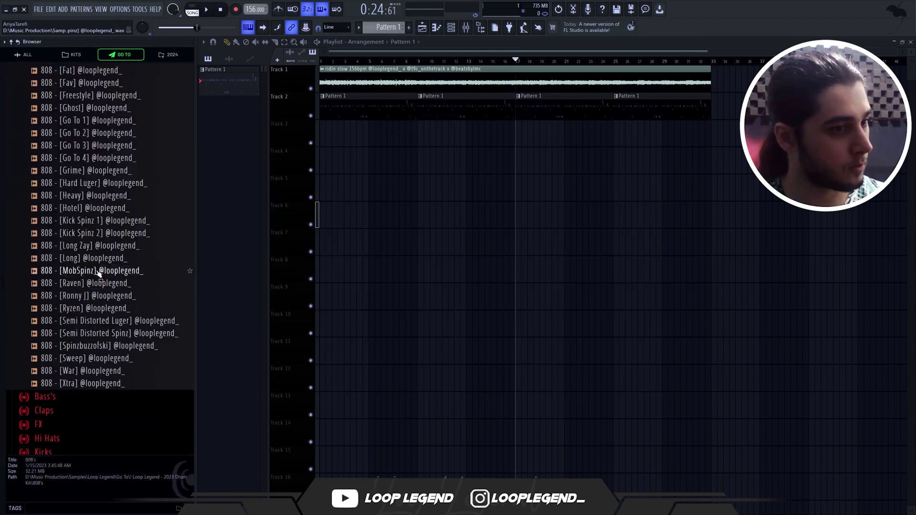
Step: Audition 808 - [MobSpinz] from the 808's folder and open it in a new channel
left_click(97, 271)
right_click(97, 271)
left_click(127, 282)
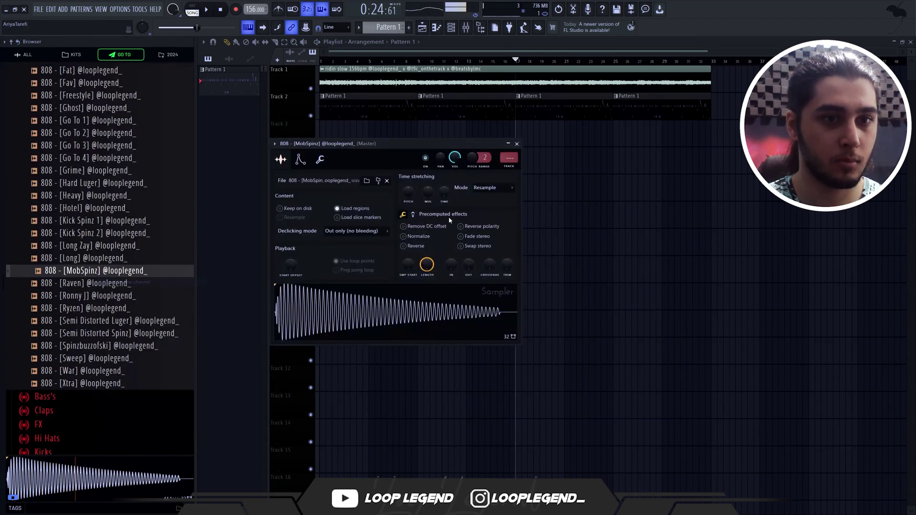
key("F6")
key("F6")
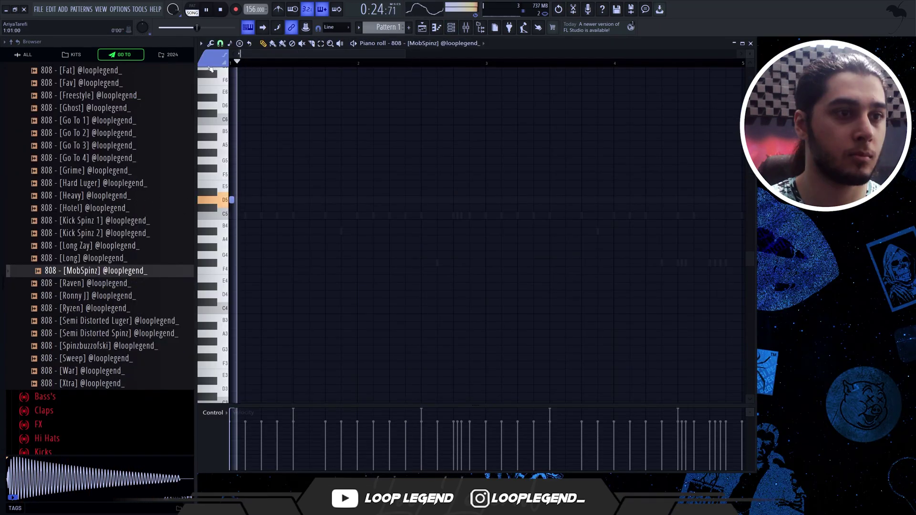
Step: Find the 808's root note against the sample and place an F#5 note at the start of bar 1
left_click(231, 62)
key("3")
left_click(231, 62)
key("e")
left_click(231, 63)
key("r")
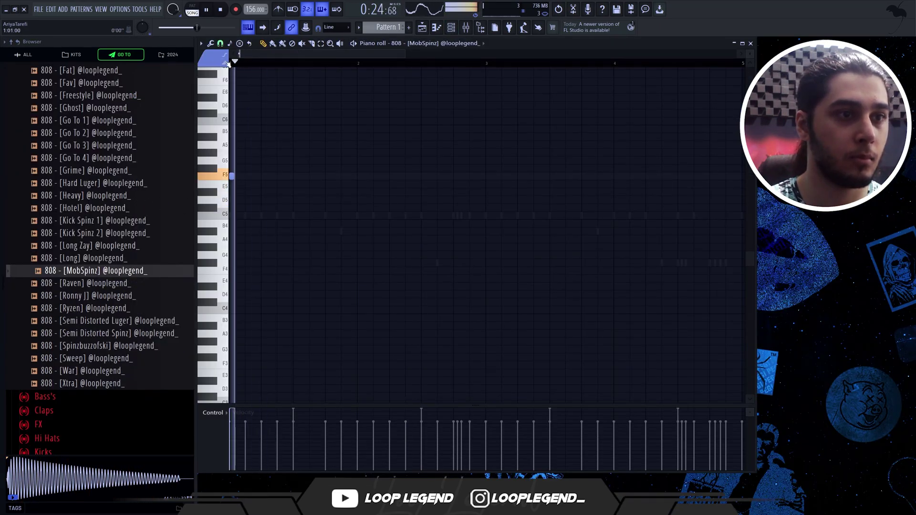
key("5")
left_click(231, 63)
left_click(231, 63)
key("t")
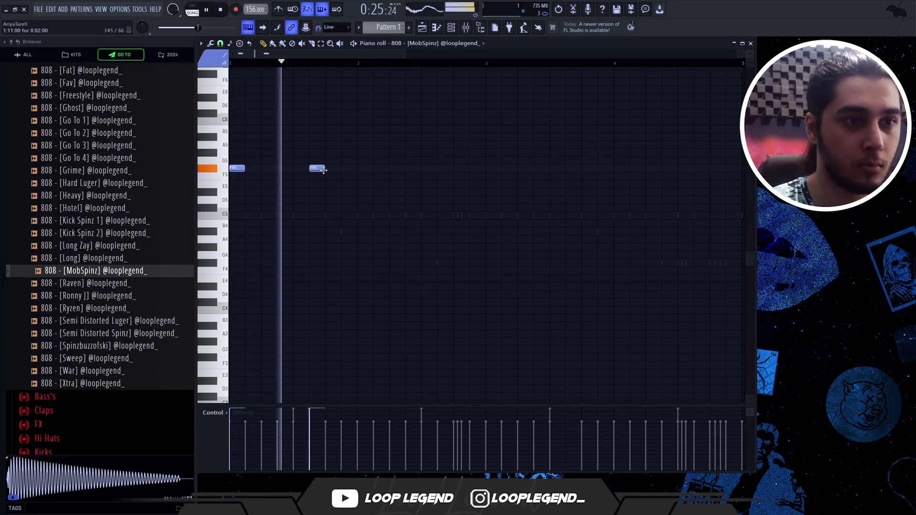
Step: Enable the low-cut Fruity parametric EQ 2 on the sample's mixer track and return to the 808 notes
key("space")
key("F9")
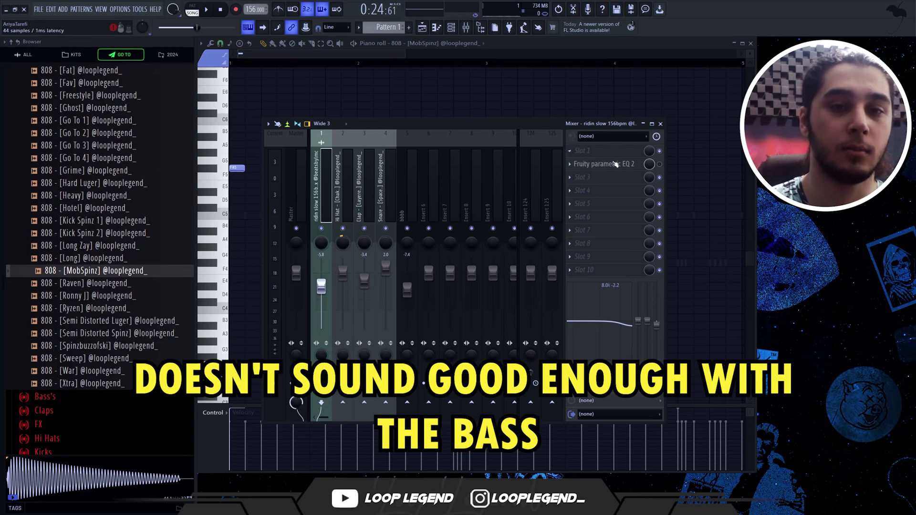
left_click(631, 165)
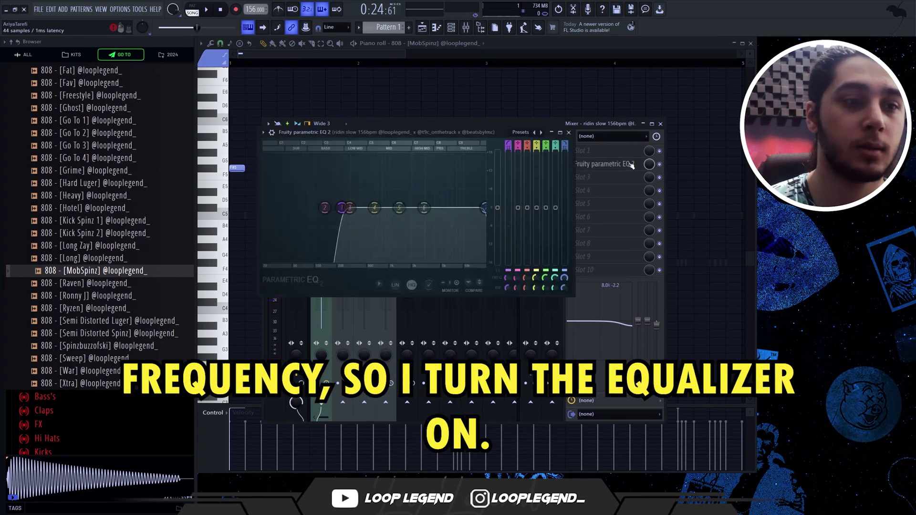
key("F7")
Step: Place F#5 808 notes at step 15 of bar 1 and step 5 of bar 2
key("space")
left_click(342, 168)
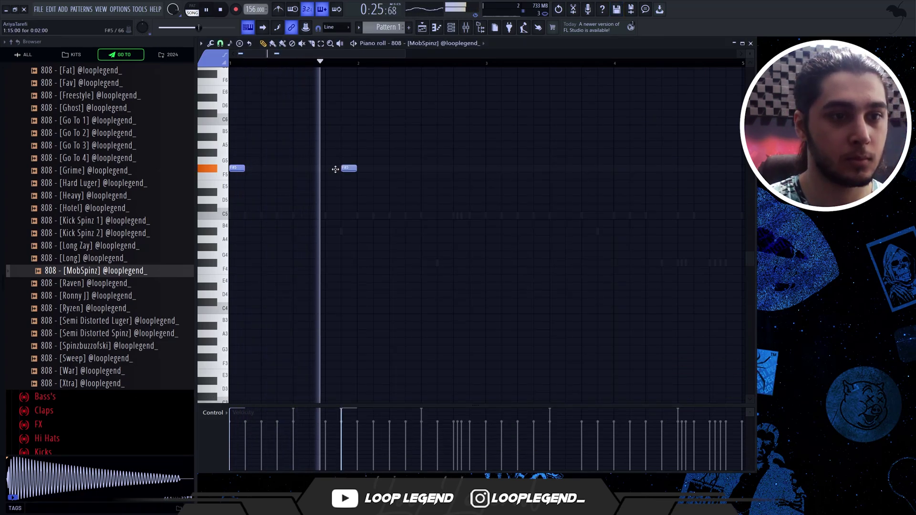
left_click(396, 168)
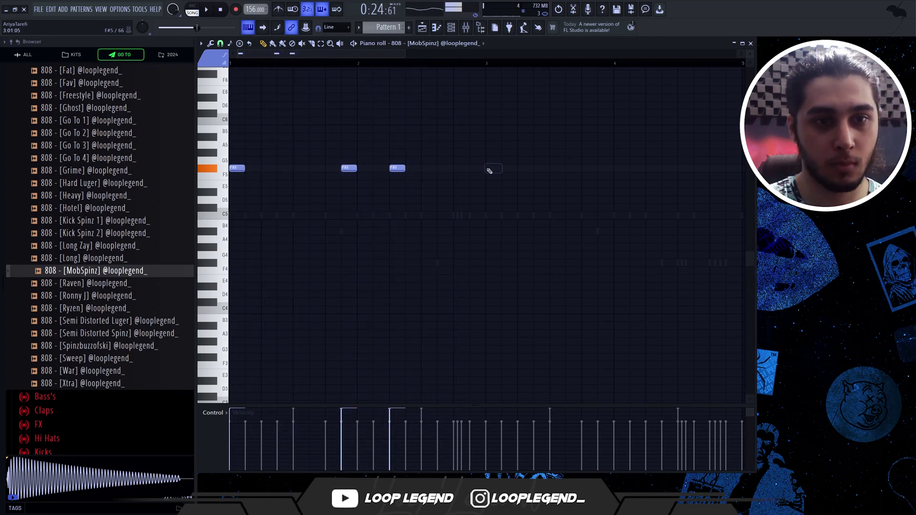
Step: Add an F#5 808 note at step 15 of bar 2 and duplicate bars 1 and 2 into bars 3 and 4
key("space")
left_click(473, 465)
key("ctrl+b")
key("ctrl+d")
scroll(420, 282, "down", 3)
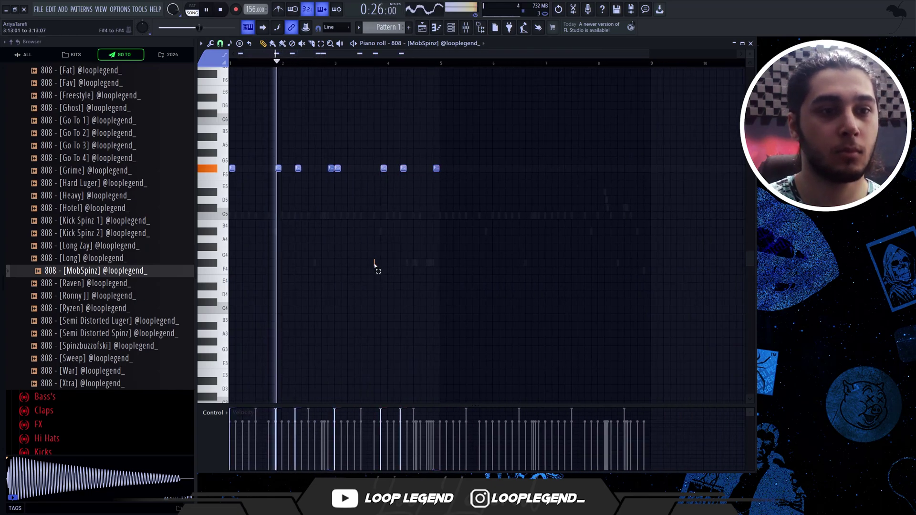
Step: Raise the 808 note at step 5 of bar 4 to G5 and add another G5 at step 11
scroll(375, 266, "up", 1)
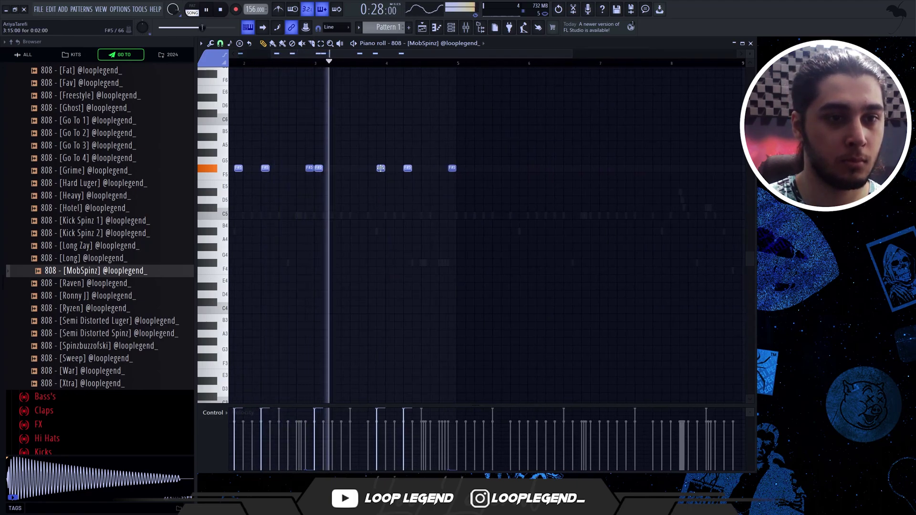
scroll(390, 173, "up", 3)
left_click_drag(418, 168, 419, 158)
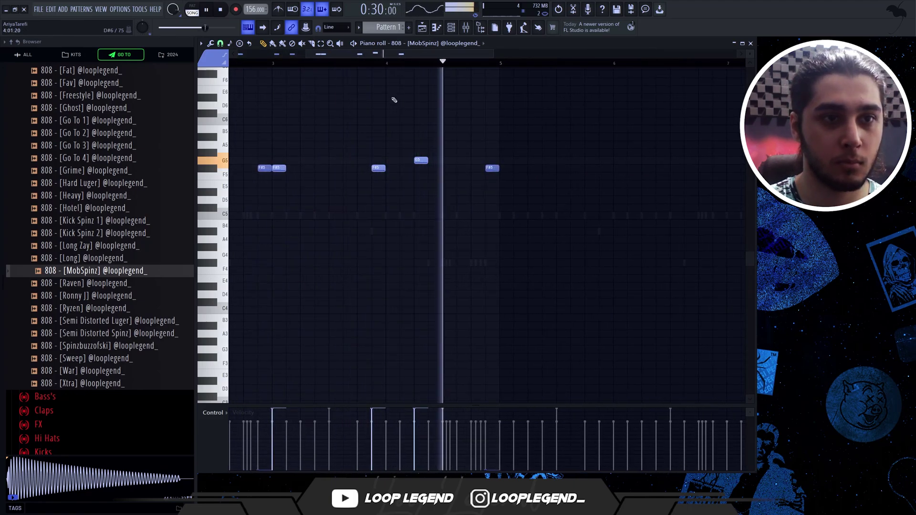
key("space")
left_click(461, 160)
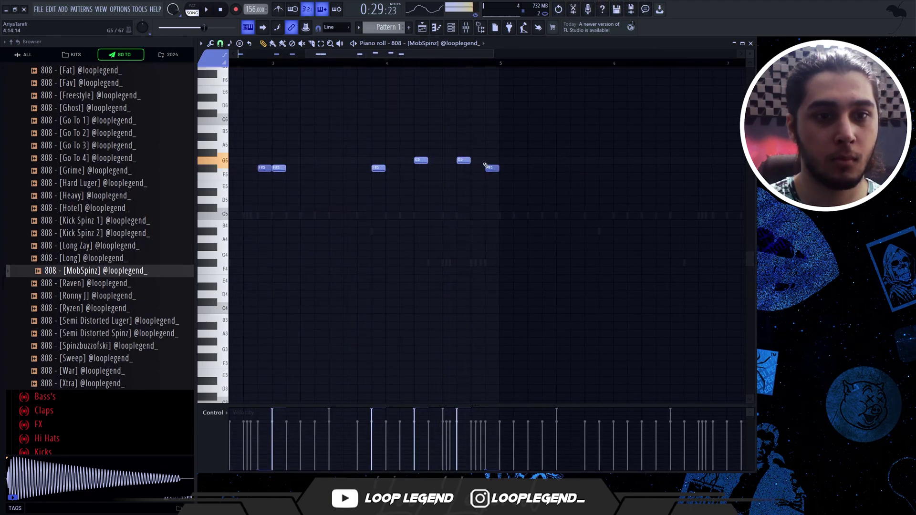
Step: Replace the F#5 closing bar 4 with a slide note to G4 from step 13 to the end of the bar
scroll(477, 167, "up", 1)
scroll(476, 167, "up", 1)
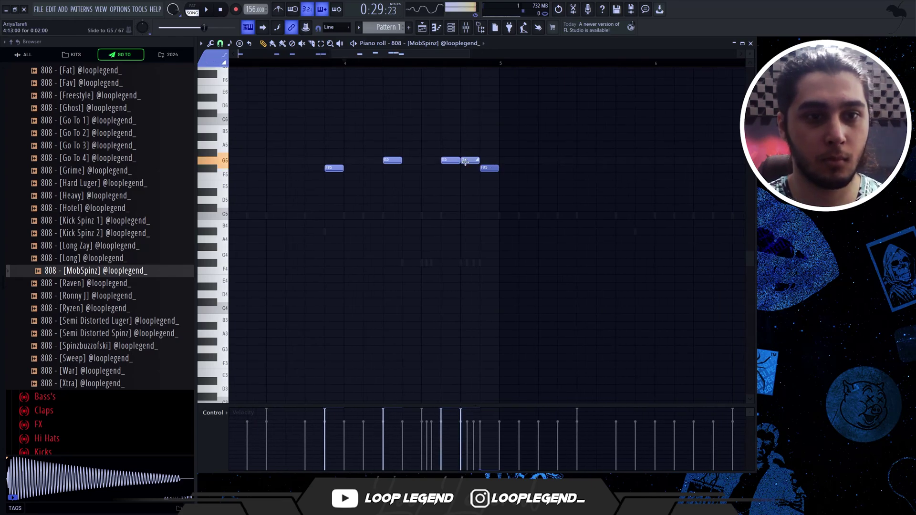
key("space")
right_click(486, 167)
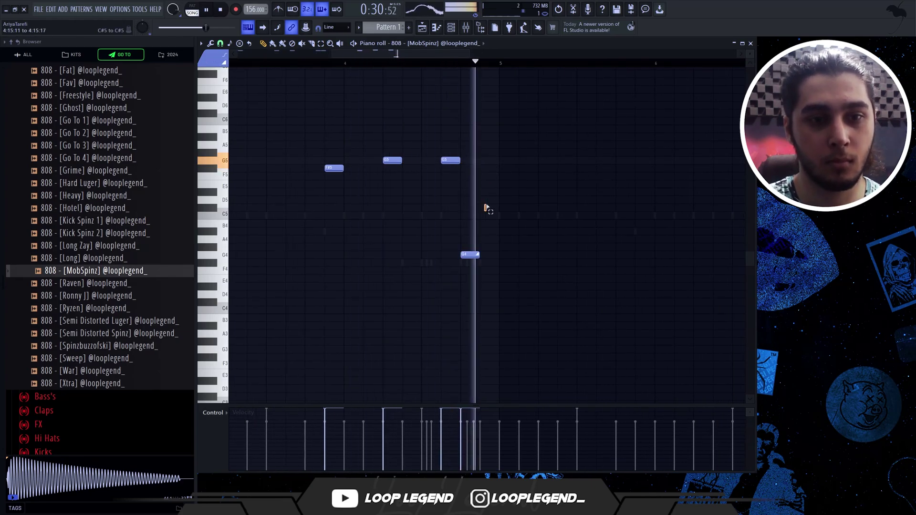
key("space")
key("space")
left_click_drag(479, 254, 498, 254)
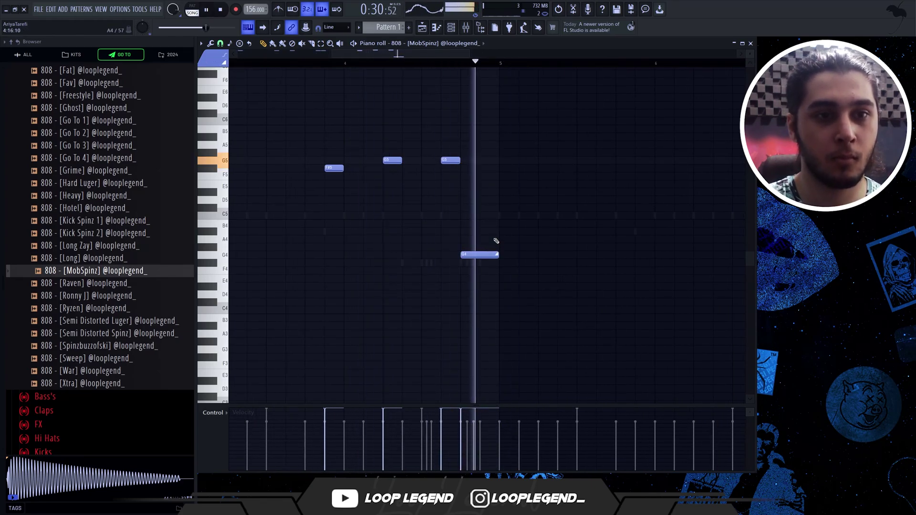
Step: Duplicate the 808 notes into bars 5 to 8 and add an F#6 note at step 11 of bar 6
key("ctrl+b")
scroll(495, 241, "down", 2)
left_click_drag(395, 95, 395, 111)
left_click(462, 168)
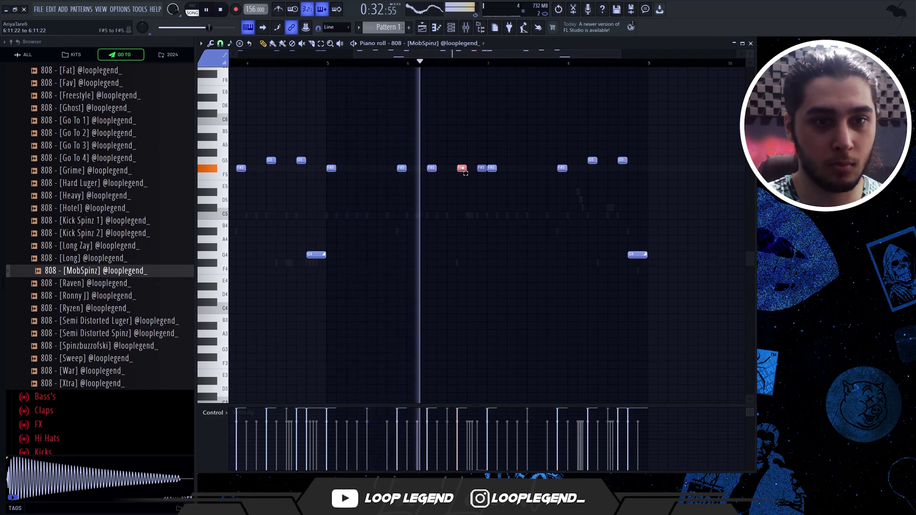
left_click_drag(462, 168, 462, 76)
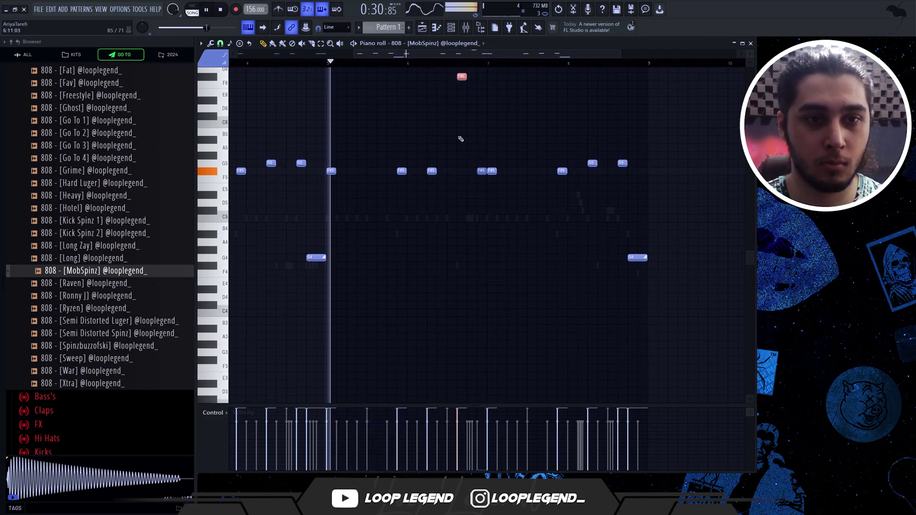
Step: Try the 808 note at step 15 of bar 6 at F6 and F#6 before returning it to F#5
scroll(483, 110, "up", 2)
left_click(483, 84)
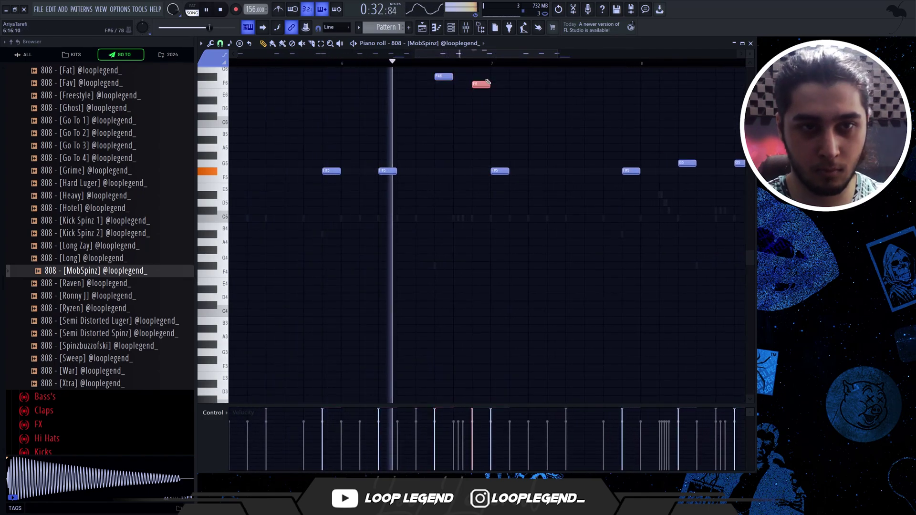
left_click_drag(487, 82, 487, 76)
key("ctrl+Down")
Step: Add an F#5 808 note at step 13 of bar 7
scroll(470, 136, "down", 3)
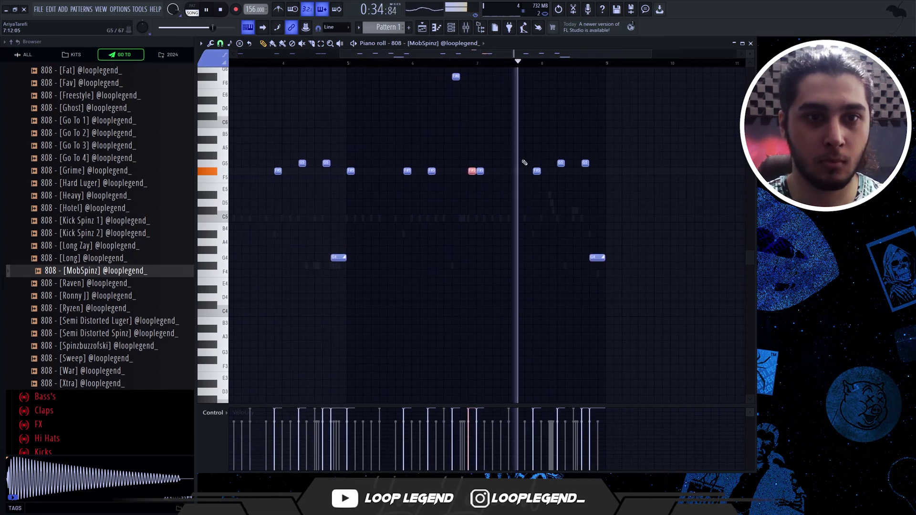
scroll(525, 163, "up", 1)
key("space")
scroll(515, 162, "up", 3)
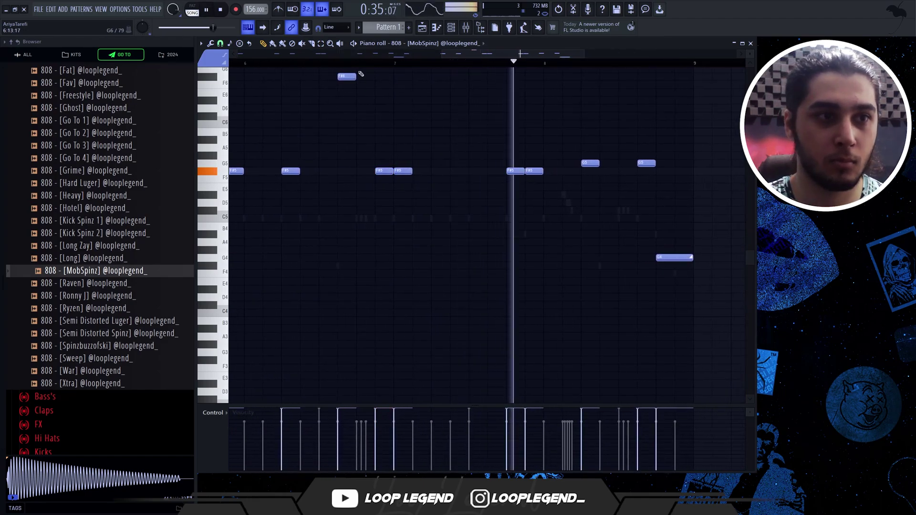
Step: Set the snap to 1/2 step and split the 808 at step 13 of bar 7 into three half-step F#5 notes
key("space")
left_click(220, 43)
left_click(234, 115)
left_click(518, 173)
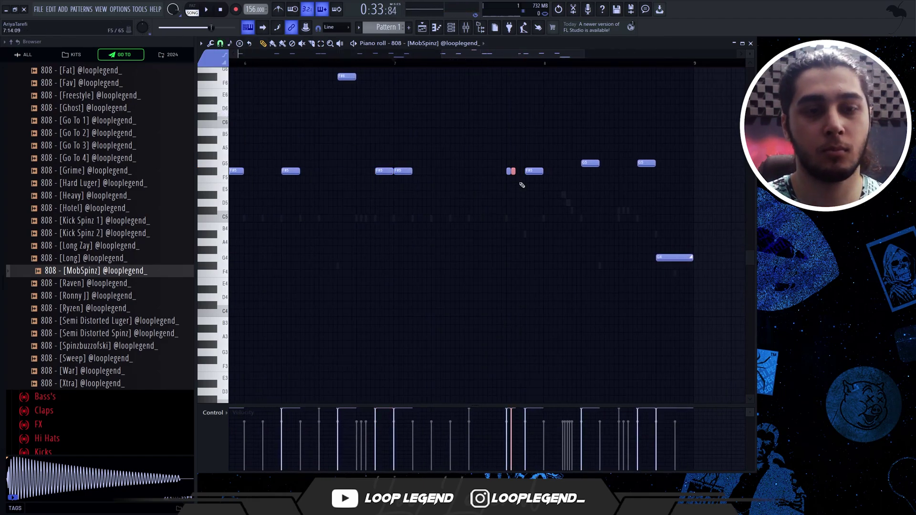
key("space")
scroll(610, 202, "up", 3)
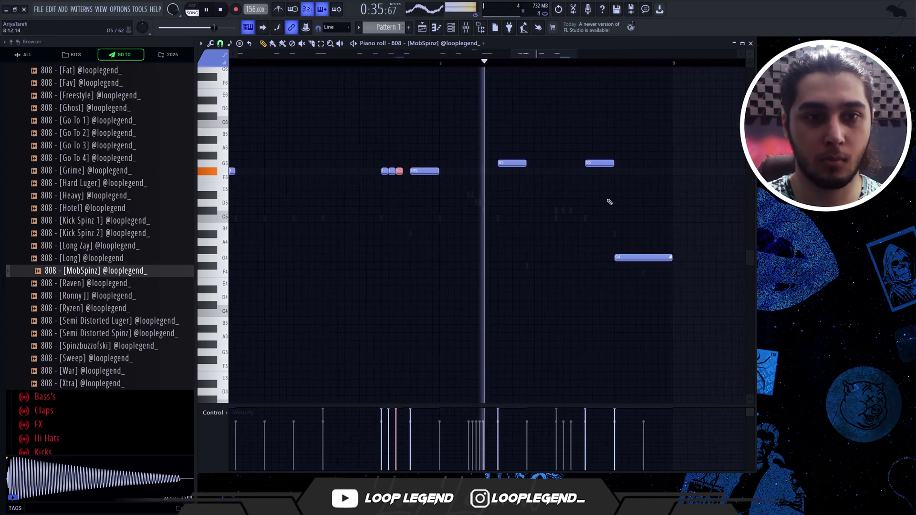
scroll(610, 202, "up", 2)
key("space")
Step: Add a half-beat G5 808 note at step 7 of bar 8 and delete the G4 slide note closing the bar
left_click(221, 44)
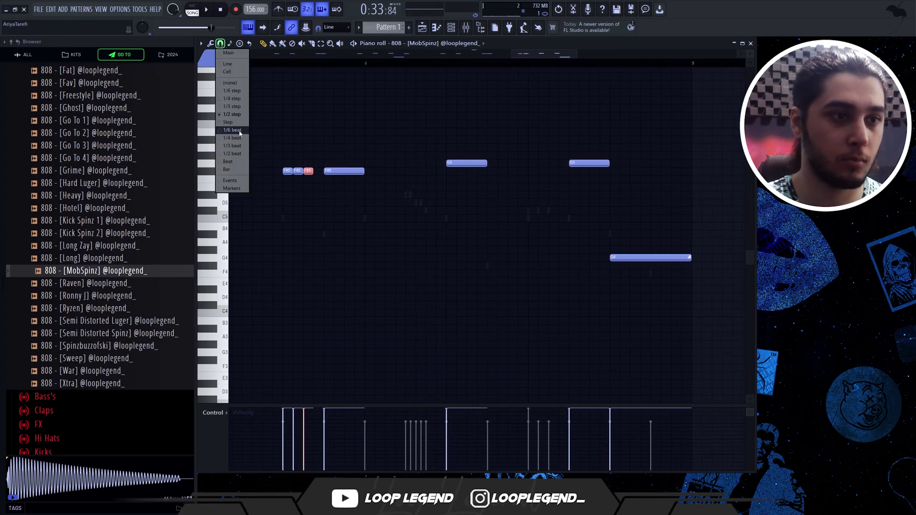
left_click(232, 153)
key("space")
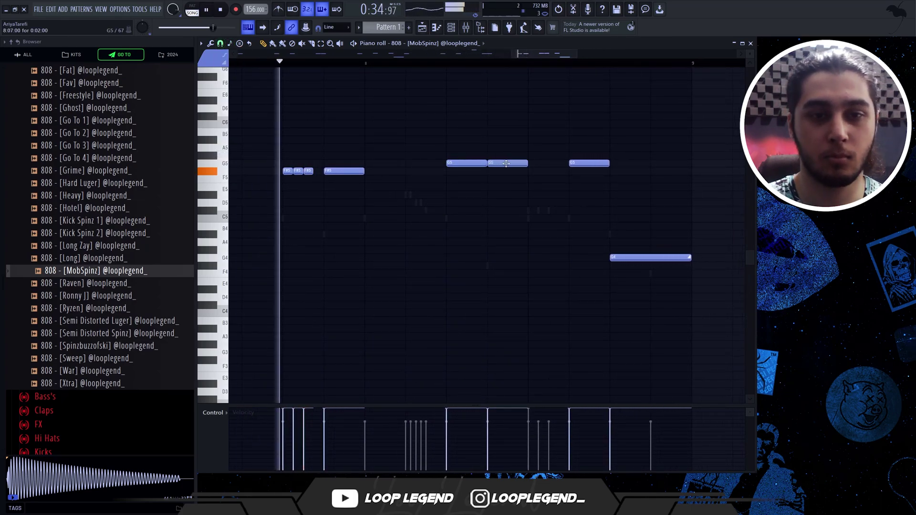
scroll(529, 172, "down", 3)
scroll(587, 205, "up", 2)
right_click(603, 257)
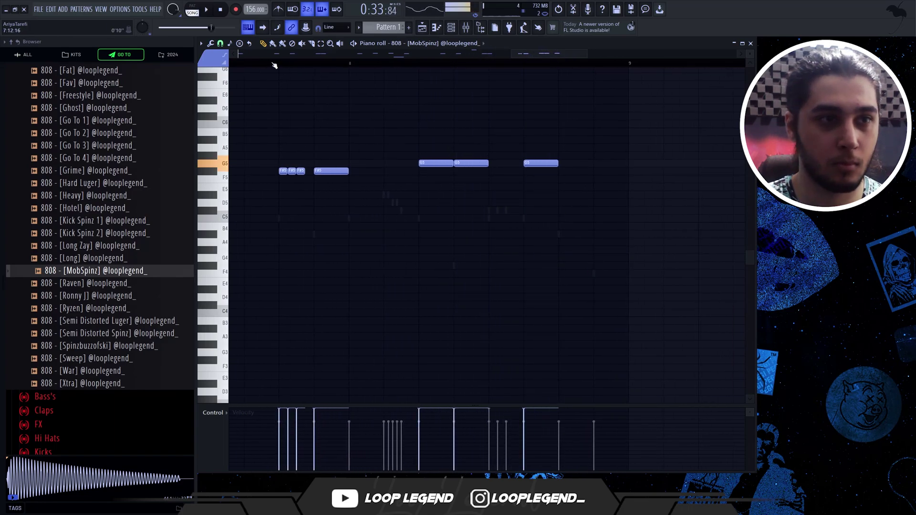
scroll(463, 158, "up", 2)
Step: Add three half-step G5 808 notes from step 9 of bar 8 and a half-beat G5 note at step 13
left_click(220, 43)
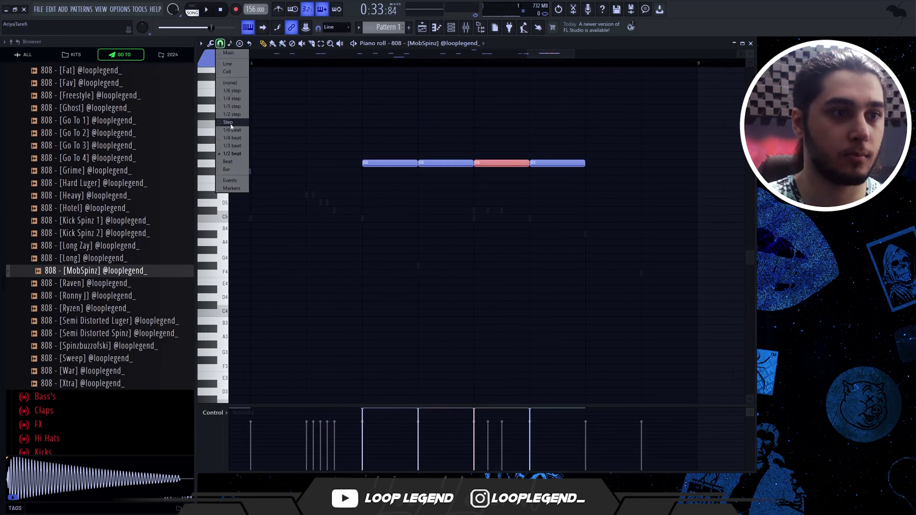
left_click(233, 130)
left_click(220, 44)
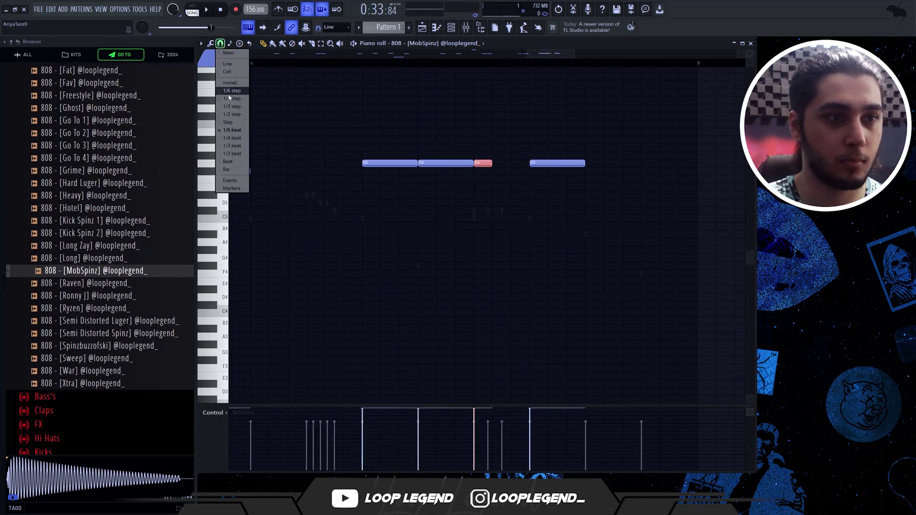
left_click(235, 115)
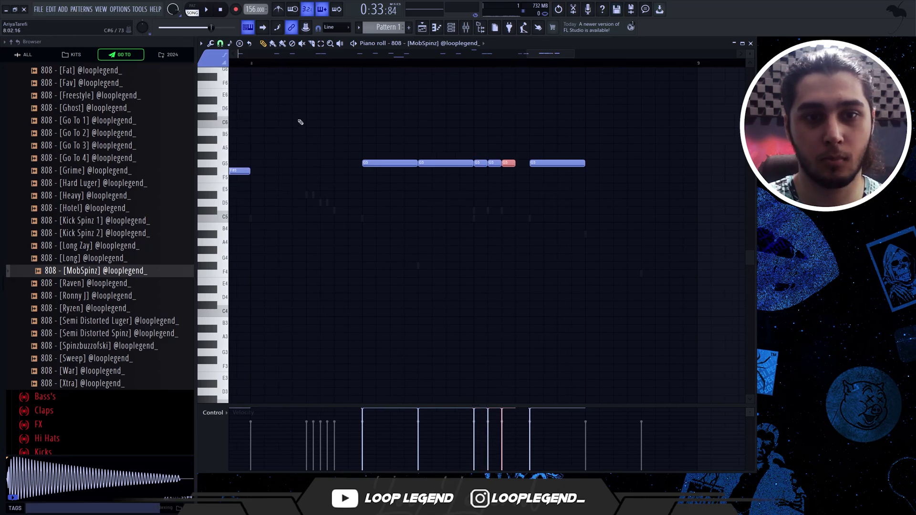
key("space")
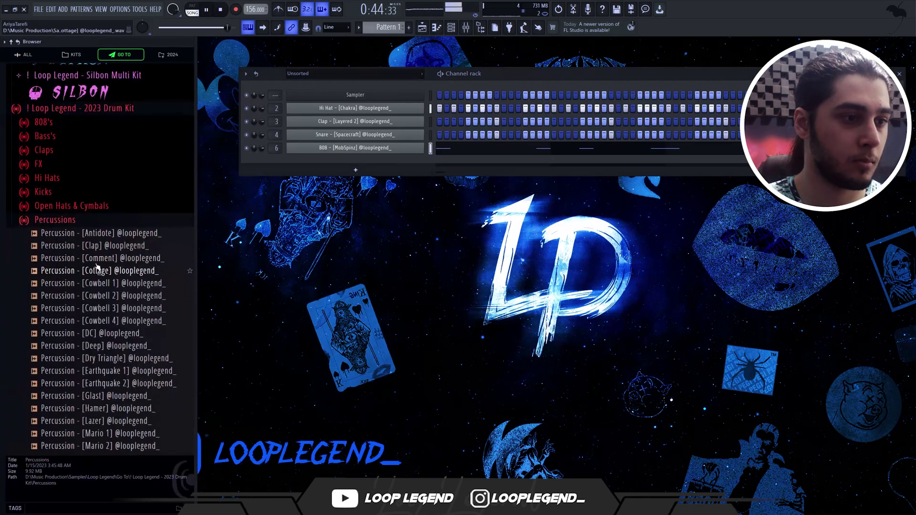
Step: Load the Percussion [Antidote] sample from the 2023 Drum Kit into a new channel
left_click(121, 230)
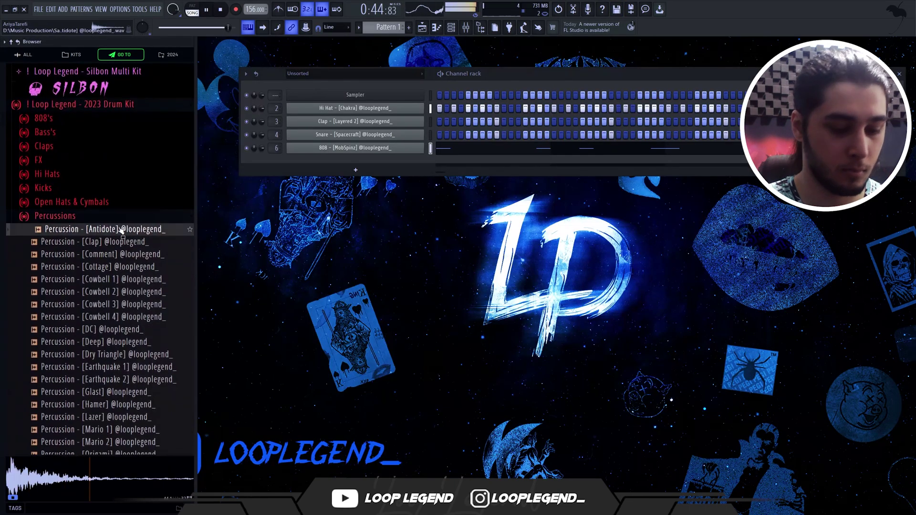
right_click(121, 230)
left_click(143, 240)
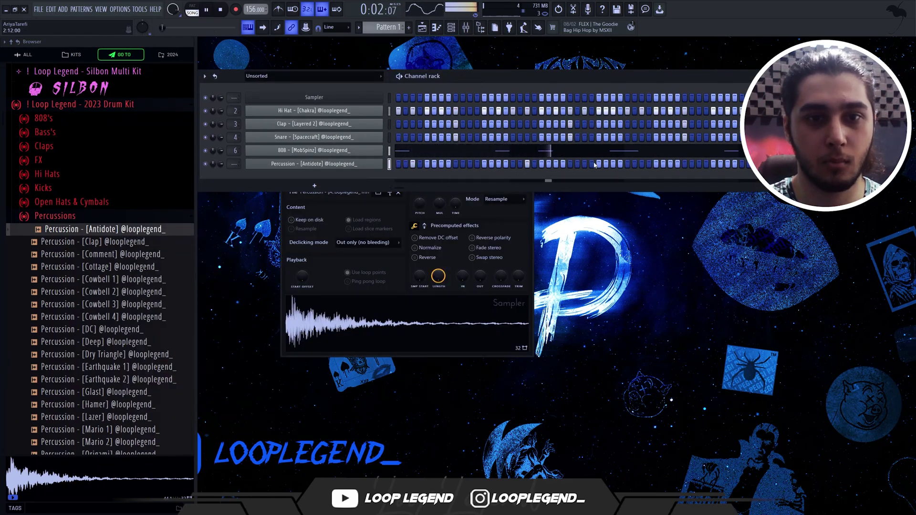
Step: Place percussion hits at step 3 of bars 1 to 3 and step 15 of bar 2, and duplicate them into bars 5 to 8
key("F7")
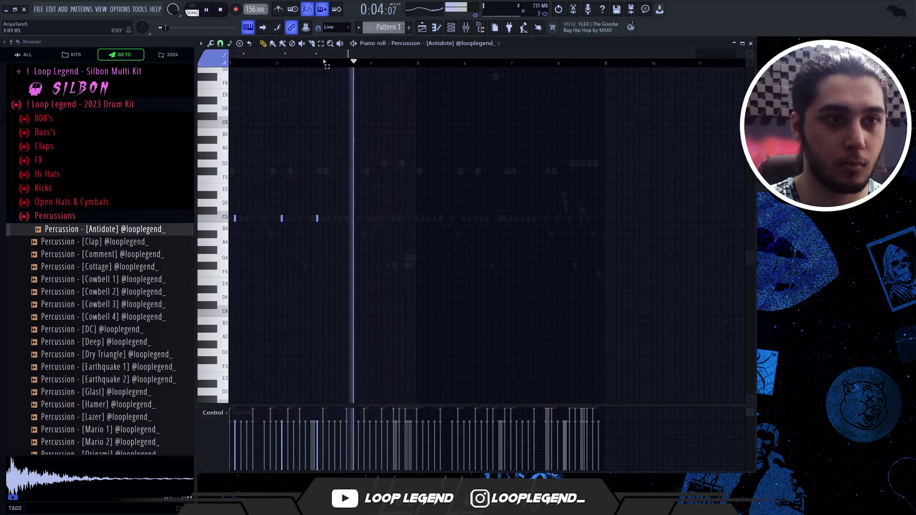
left_click_drag(325, 63, 230, 63)
key("ctrl+b")
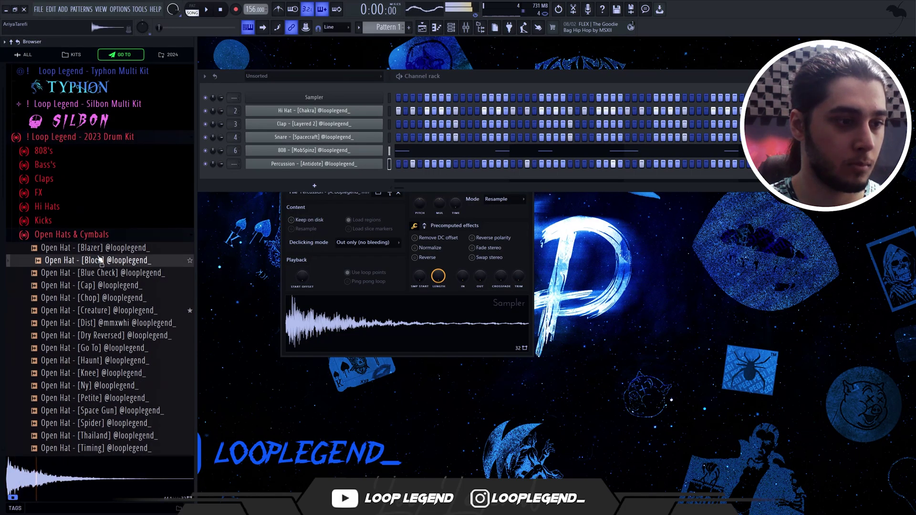
Step: Load the Open Hat [Block] sample into a new channel and add open-hat notes to the pattern
right_click(98, 258)
left_click(128, 267)
key("F5")
key("space")
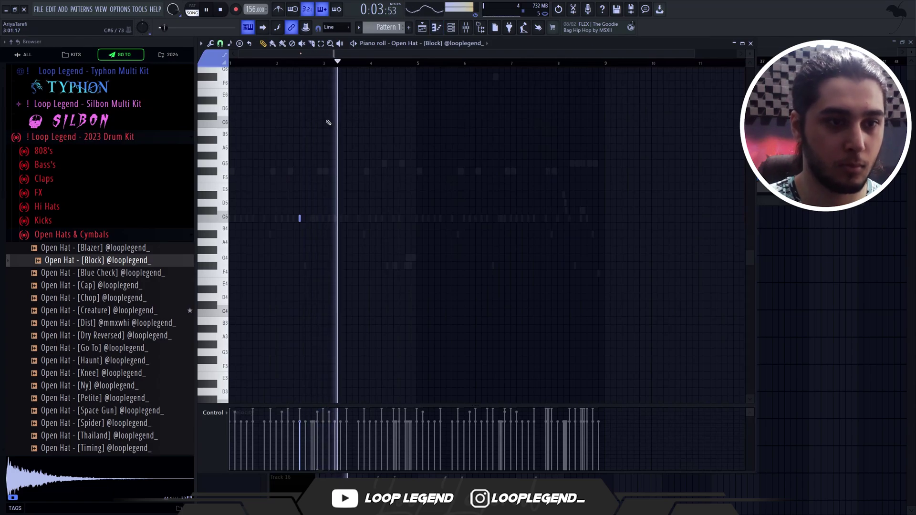
left_click(327, 219)
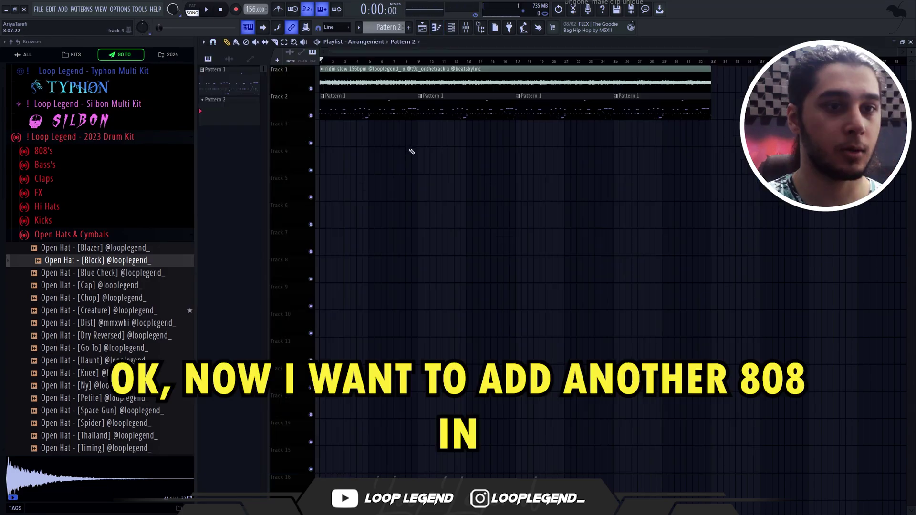
Step: Make the second pattern clip unique and replace the last two clips with copies of the first two
left_click(420, 97)
left_click(440, 167)
right_click(553, 111)
right_click(668, 112)
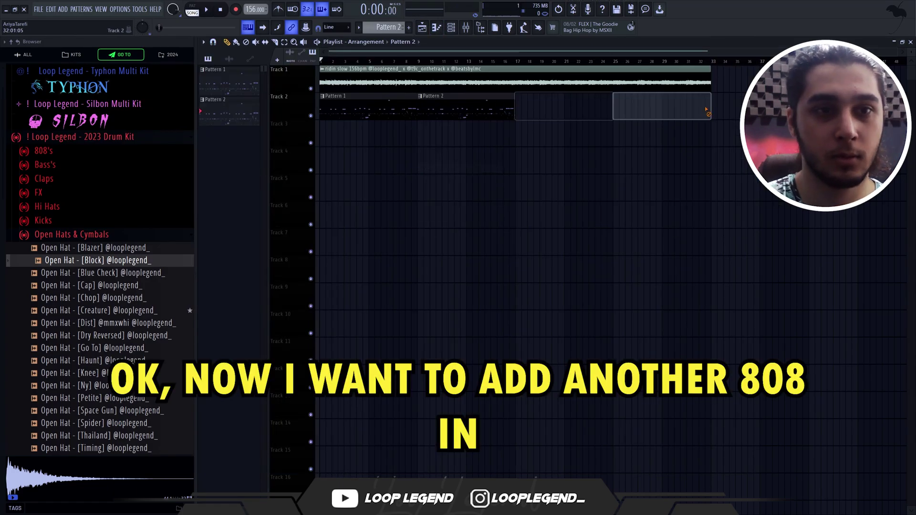
left_click_drag(550, 111, 442, 121)
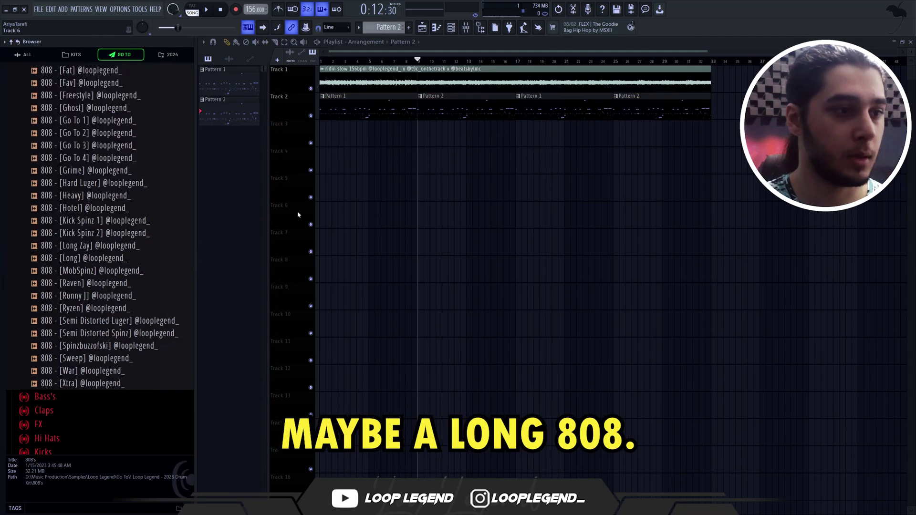
Step: Load the 808 [Long] sample from the 2023 Drum Kit into a new channel
scroll(87, 232, "down", 3)
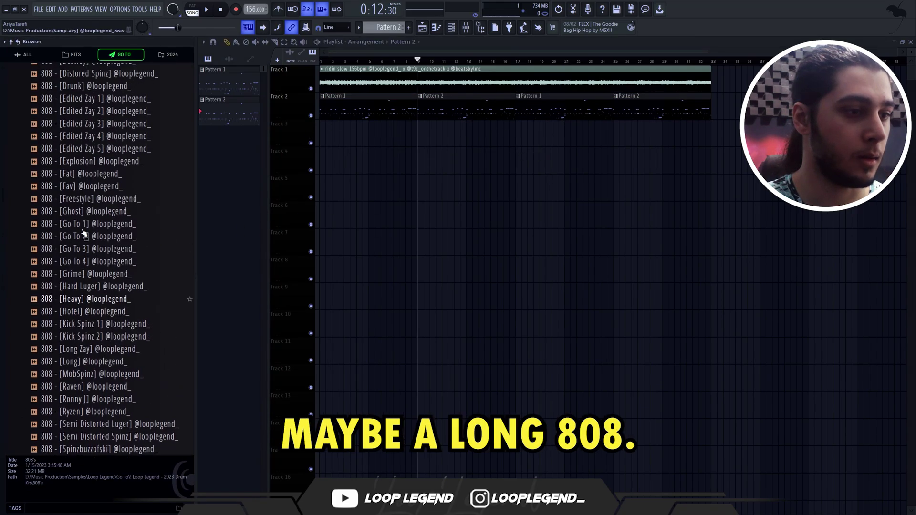
left_click(100, 258)
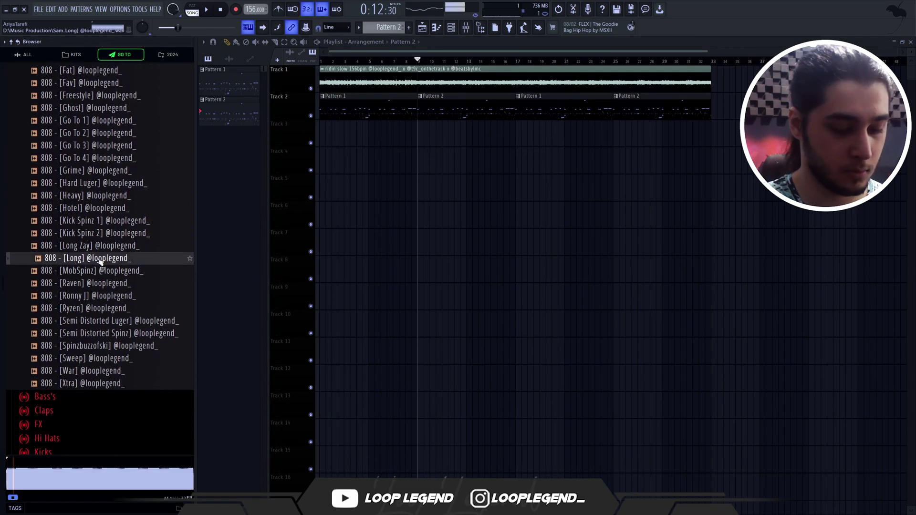
right_click(100, 262)
left_click(125, 264)
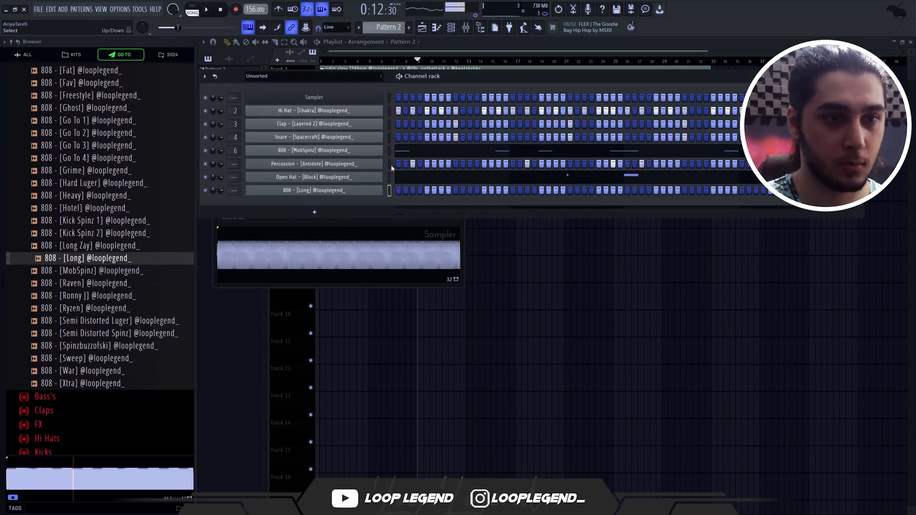
Step: Move the 808 [MobSpinz] notes of Pattern 2 to the 808 [Long] channel
left_click(389, 151)
key("ctrl+x")
left_click(390, 190)
key("ctrl+v")
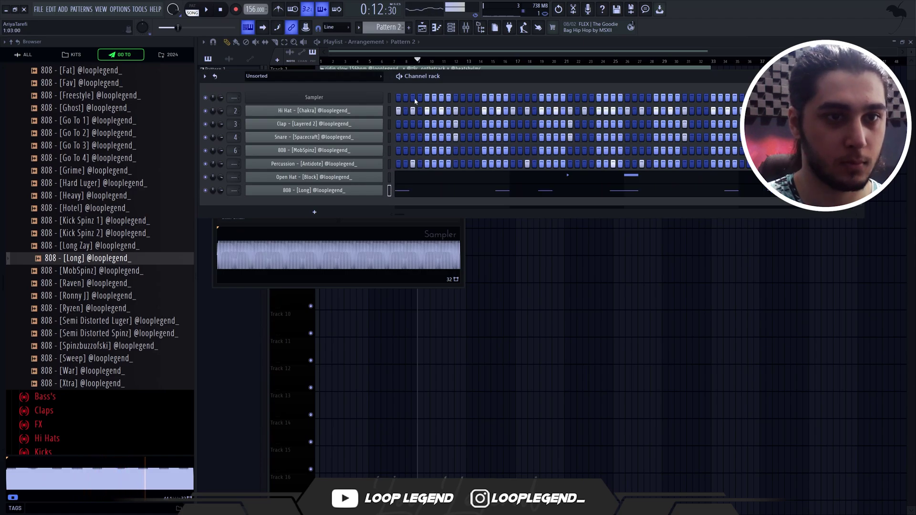
Step: Match the 808 [Long] channel's Cut and By group numbers to group 4 of the 808 [MobSpinz] channel
left_click(370, 190)
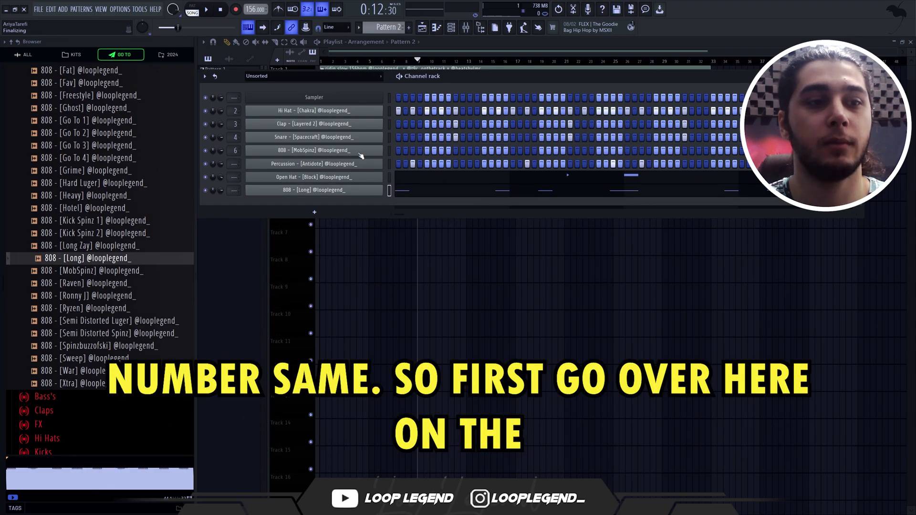
left_click(360, 155)
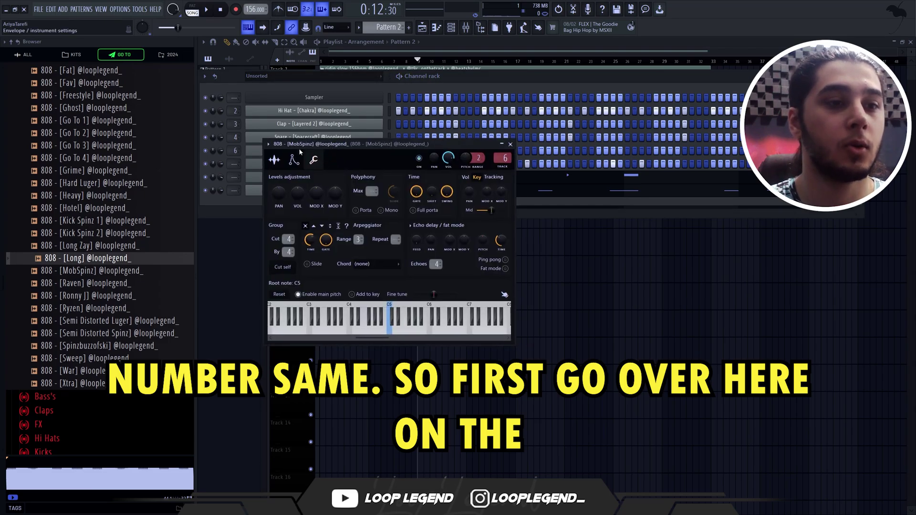
left_click_drag(336, 147, 350, 146)
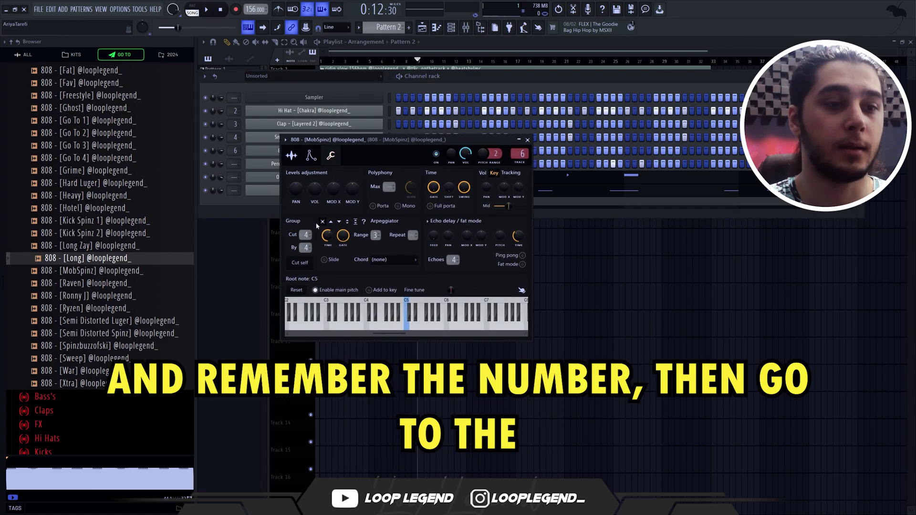
key("Escape")
left_click(338, 194)
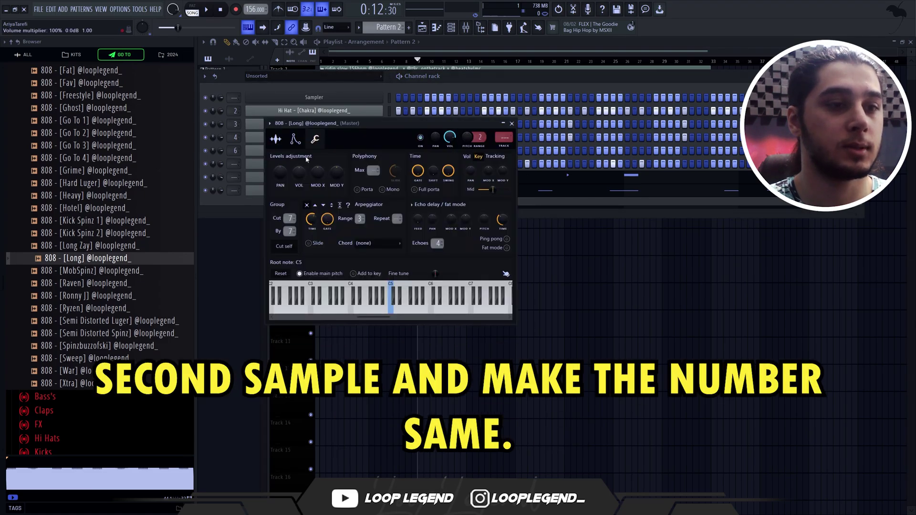
left_click_drag(329, 129, 326, 130)
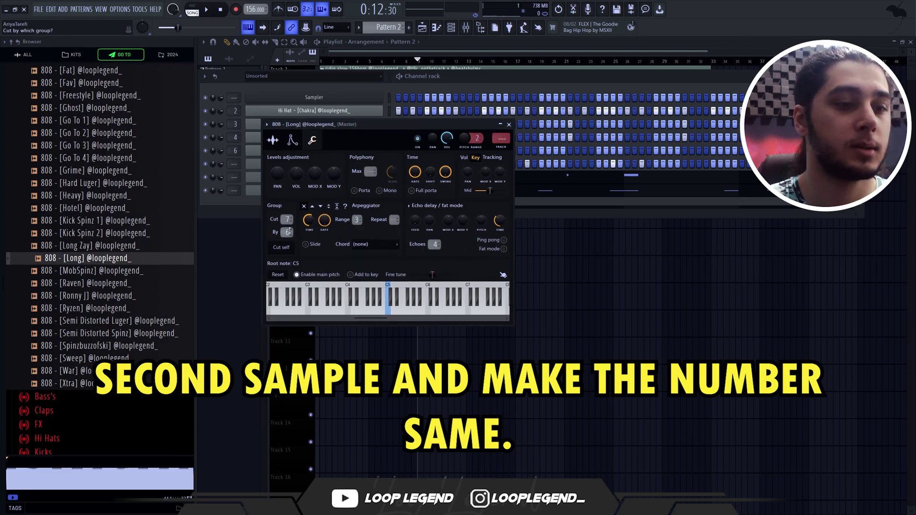
scroll(289, 231, "down", 2)
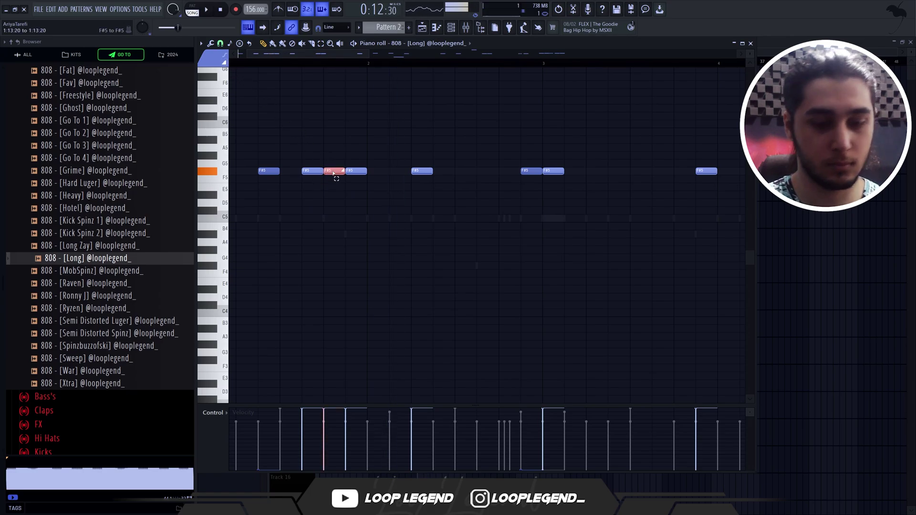
Step: Shorten the F#4 slide note at step 13 of bar 1 to one step and add another at step 3 of bar 2
left_click_drag(344, 266, 333, 265)
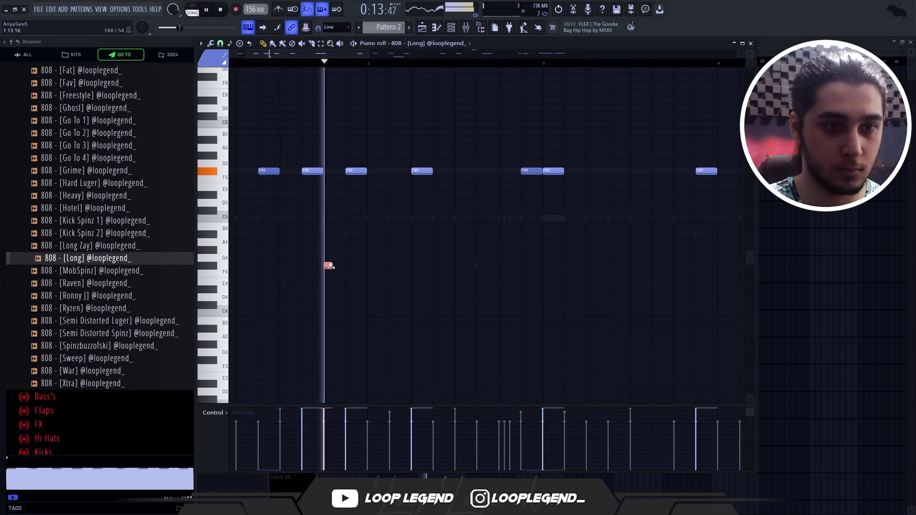
key("space")
key("space")
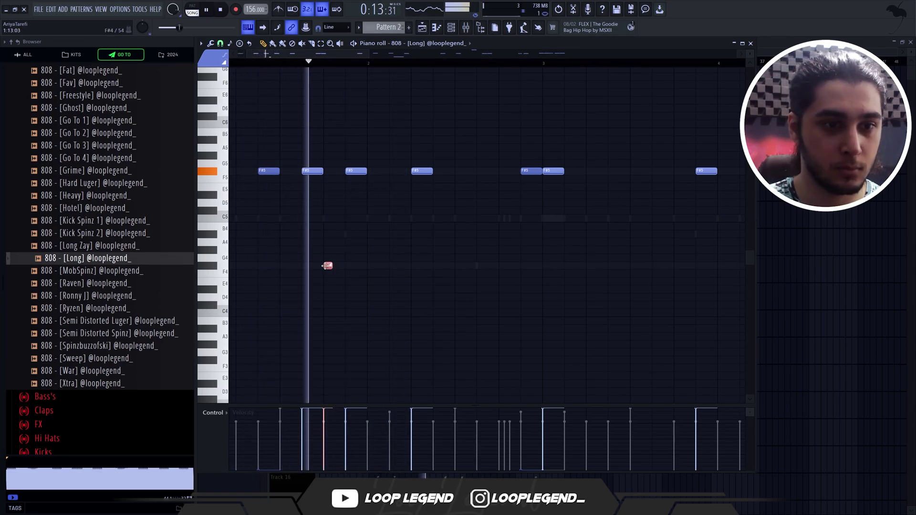
left_click(394, 266)
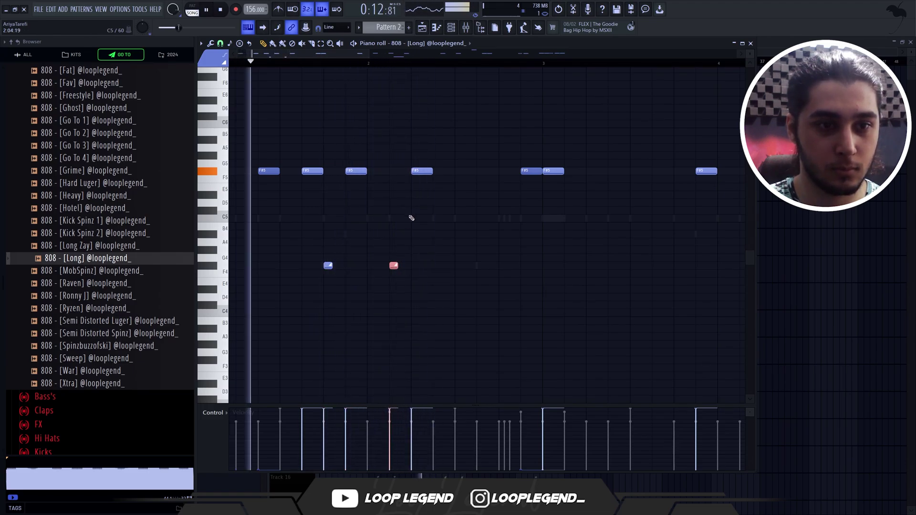
Step: Try an F#4 slide note at step 13 of bar 2 and delete it
left_click_drag(479, 265, 494, 260)
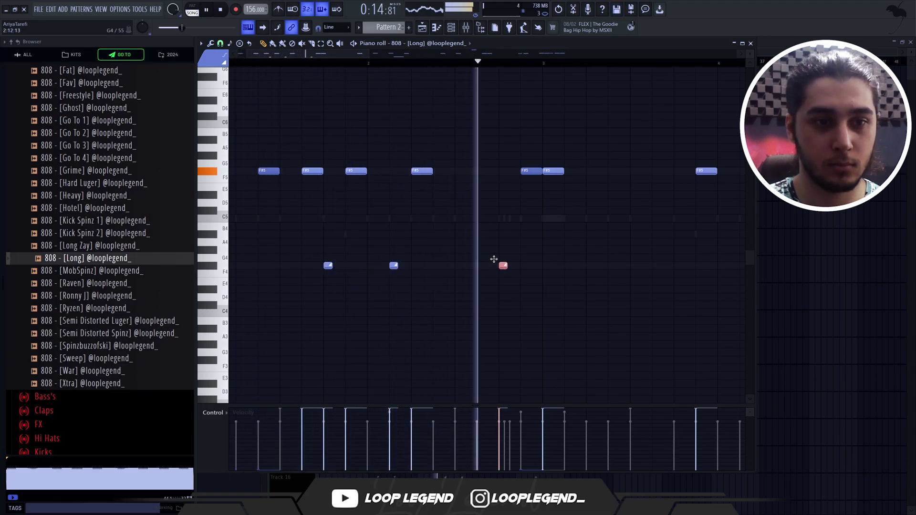
key("space")
right_click(502, 266)
Step: Move the F#4 slide note in bar 2 to step 5 and delete the F#5 note that starts there
left_click_drag(397, 266, 418, 265)
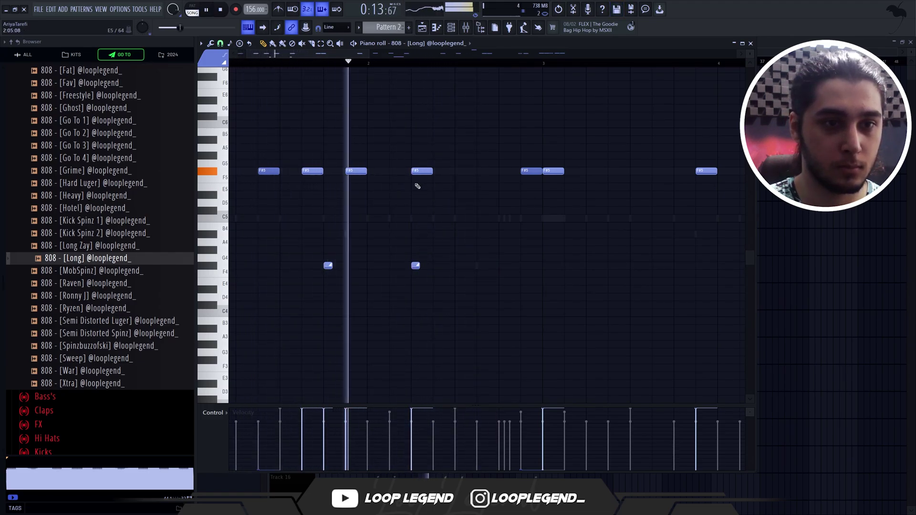
left_click_drag(423, 171, 445, 171)
right_click(450, 170)
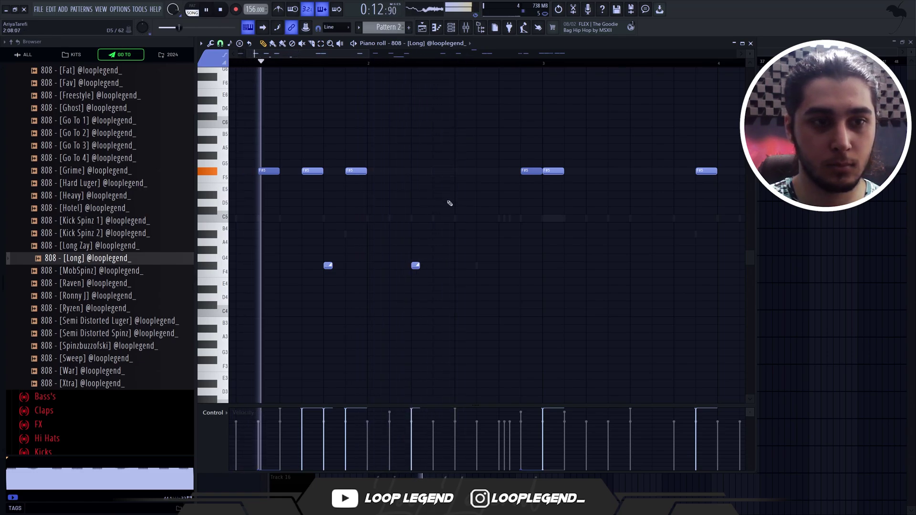
key("space")
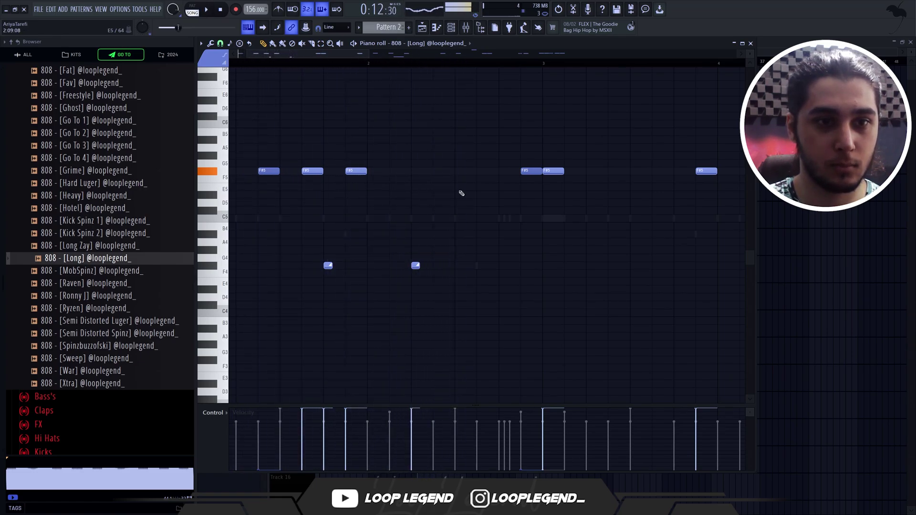
Step: Add an F#5 slide note at step 9 of bar 2, four steps long, and play it back
double_click(462, 172)
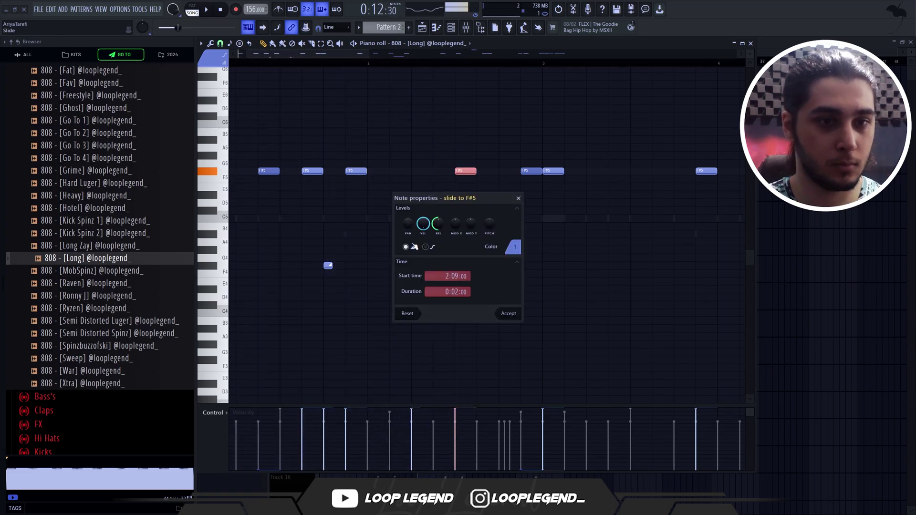
key("Return")
key("space")
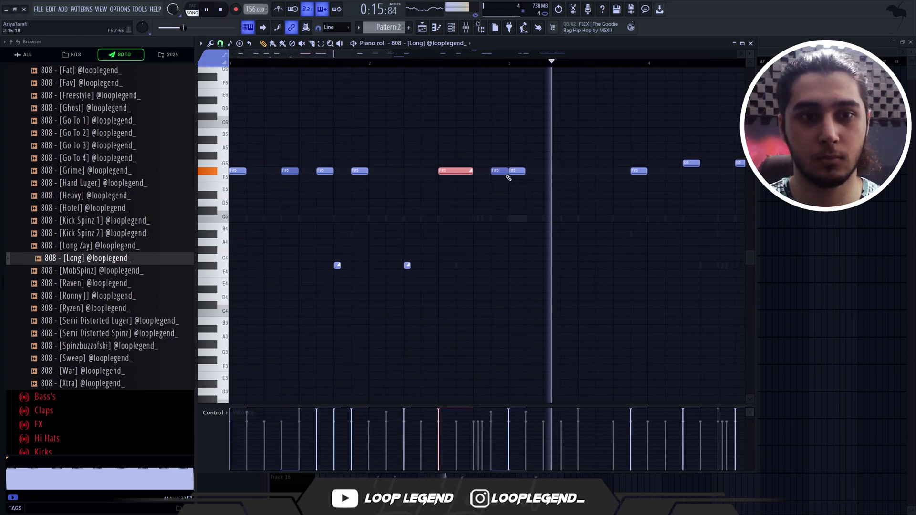
Step: Add F#5 808 notes at steps 11 and 13 of bar 3
scroll(509, 178, "down", 2)
key("space")
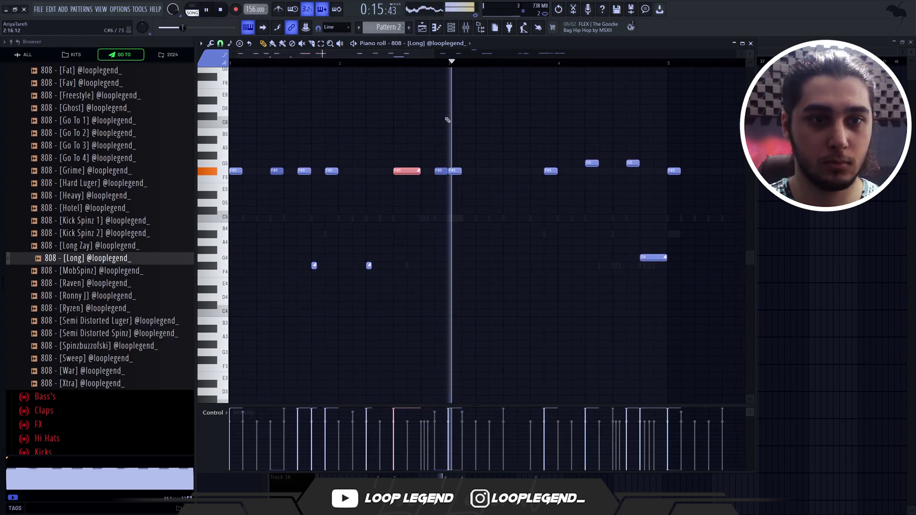
left_click(514, 170)
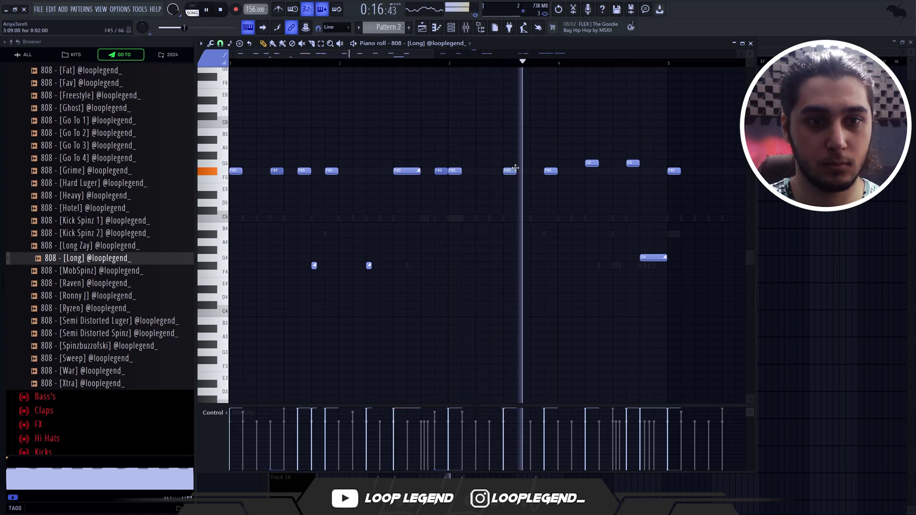
left_click(545, 172)
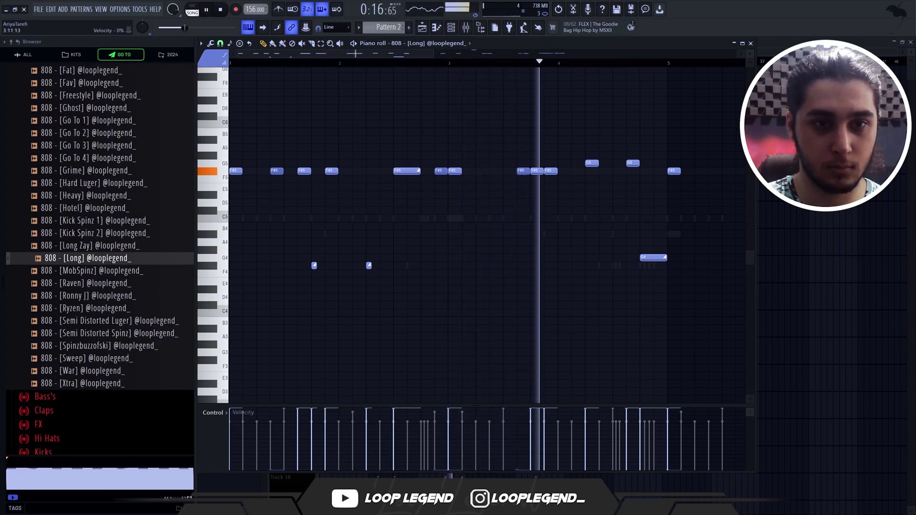
Step: Raise the F#5 note at step 15 of bar 3 by an octave to F#6 and play it back
key("space")
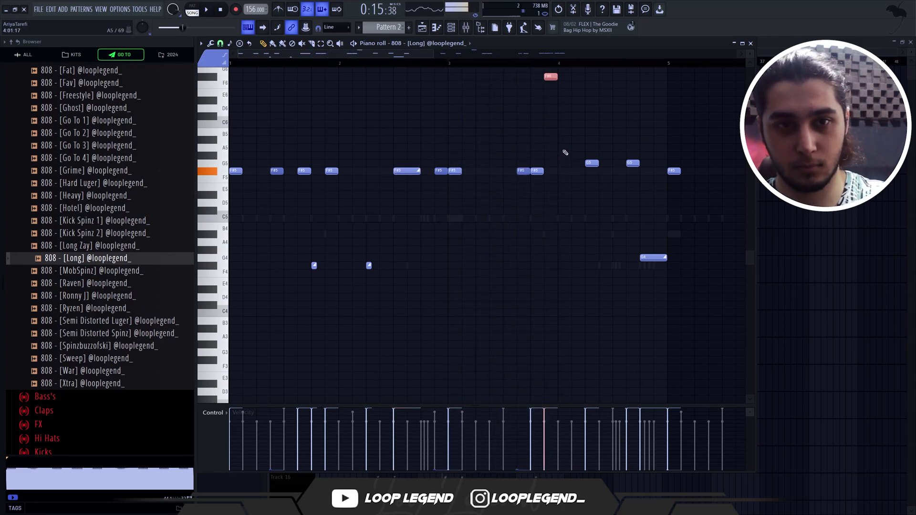
key("space")
scroll(549, 150, "down", 3)
scroll(454, 167, "up", 3)
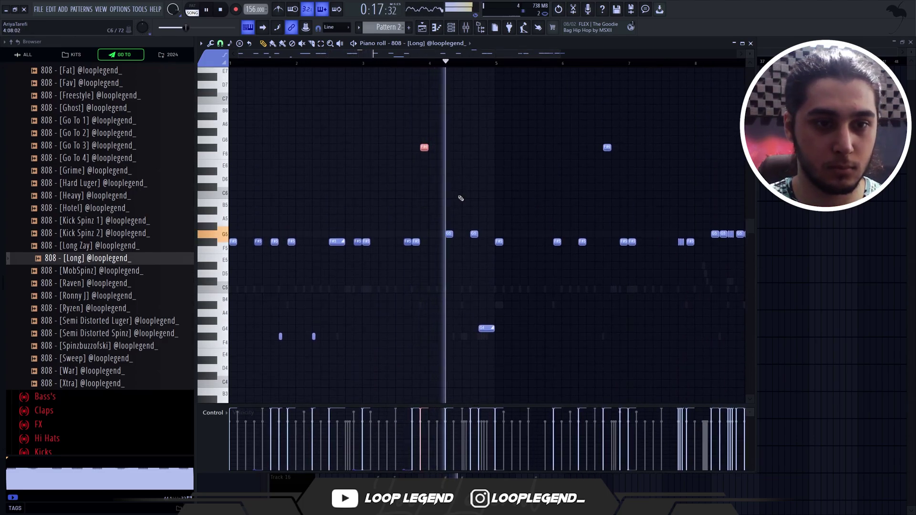
scroll(461, 200, "up", 3)
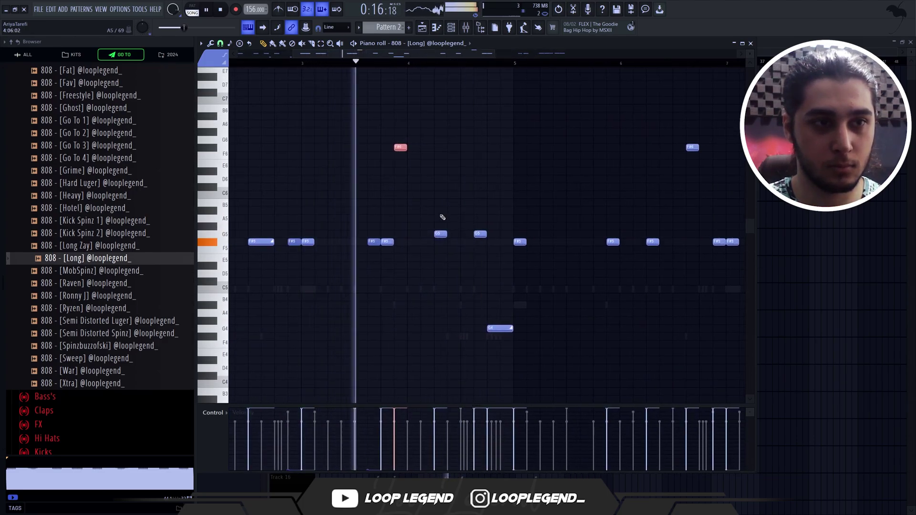
Step: Add a one-step G4 slide note at step 9 of bar 4 and select the 808 notes in the pattern's second half
key("space")
left_click(465, 234, "ctrl")
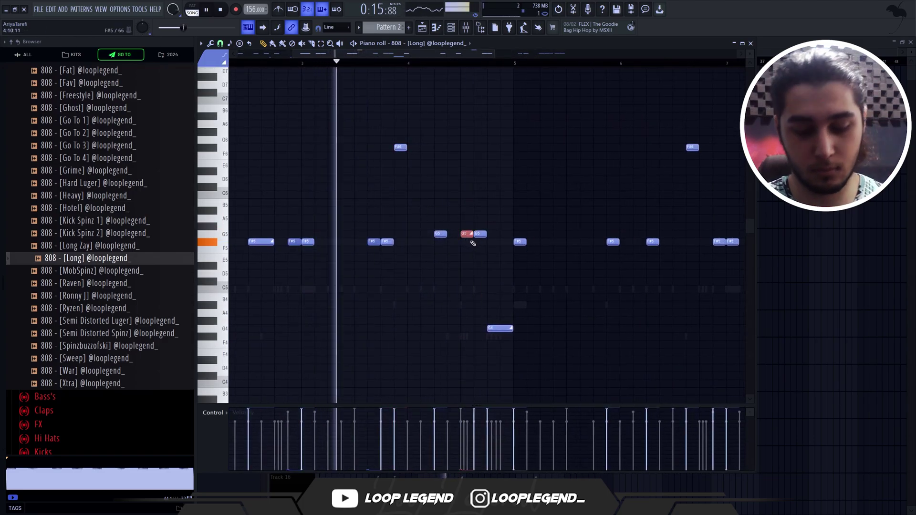
key("space")
key("space")
key("ctrl+Down")
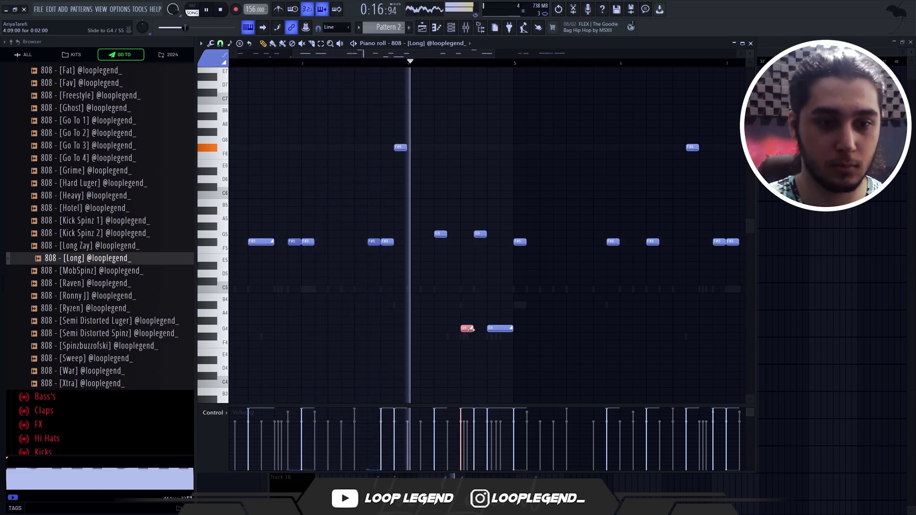
left_click_drag(472, 328, 467, 330)
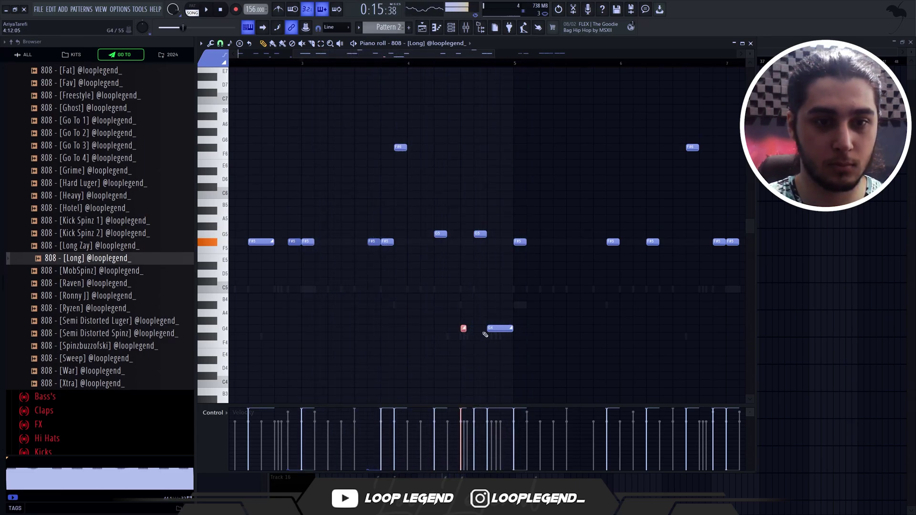
scroll(485, 313, "down", 3)
left_click_drag(554, 276, 403, 121)
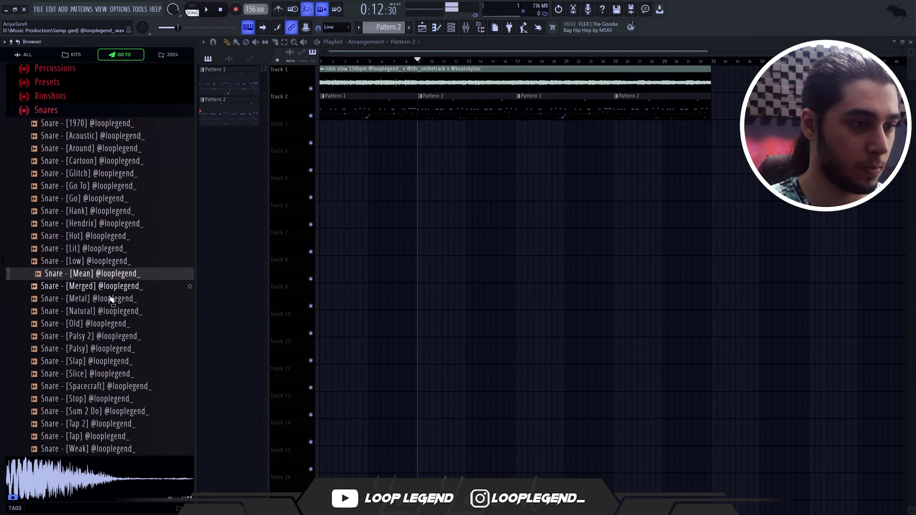
Step: Preview the Slap and Slice snares and load Snare - [Slice] into a new channel
left_click(110, 361)
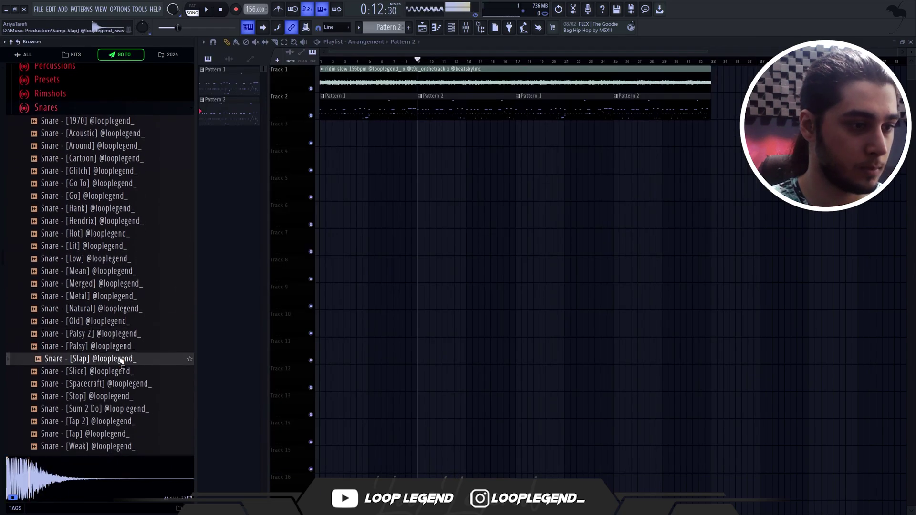
left_click(117, 375)
right_click(117, 375)
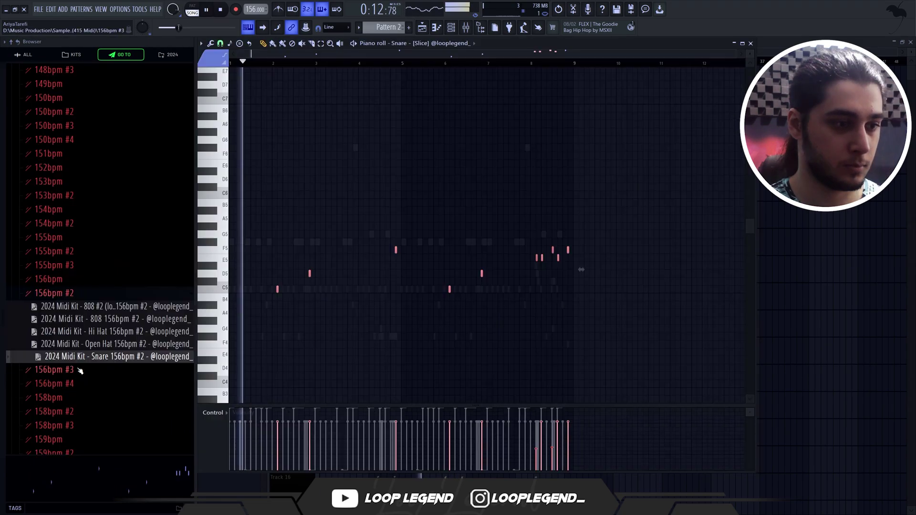
Step: Load the 2024 Midi Kit - Snare 156bpm #3 MIDI into the Slice snare's piano roll and raise the velocity of all its notes
left_click_drag(99, 433, 315, 365)
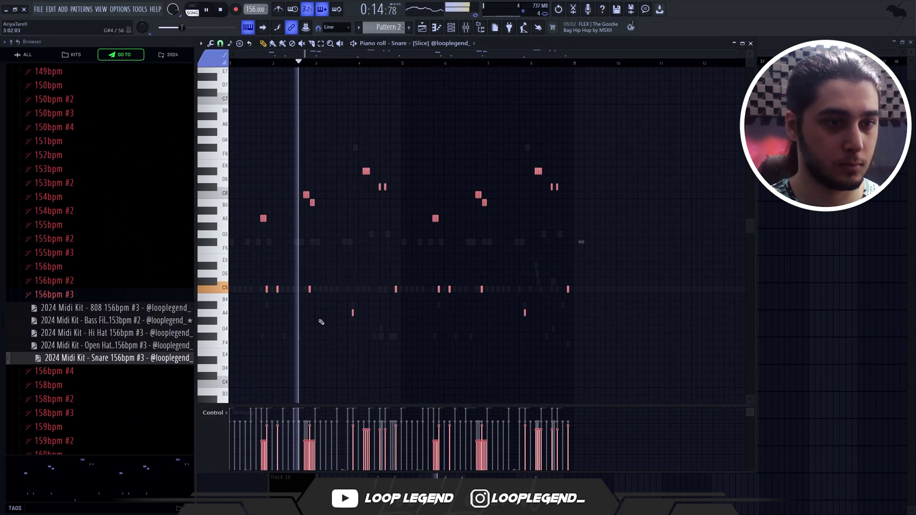
key("ctrl+a")
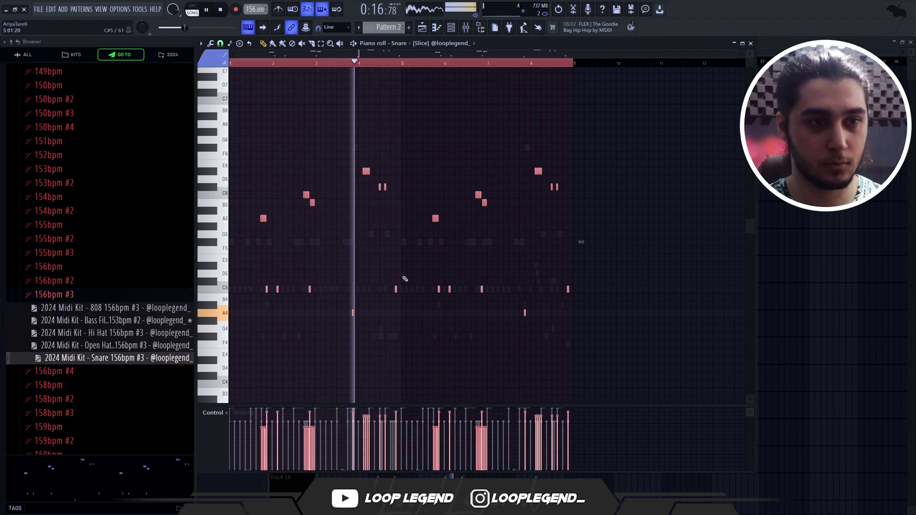
left_click_drag(368, 236, 401, 225)
key("shift+Down")
key("shift+Down")
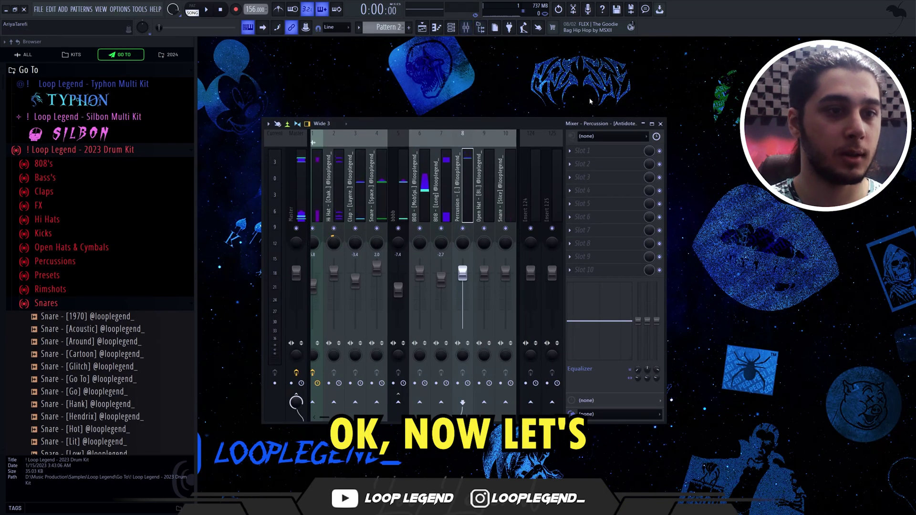
Step: Try the drum kit's Master 2023 (1) preset on the Master track during playback and replace it with Master 2023 (2)
scroll(76, 268, "down", 2)
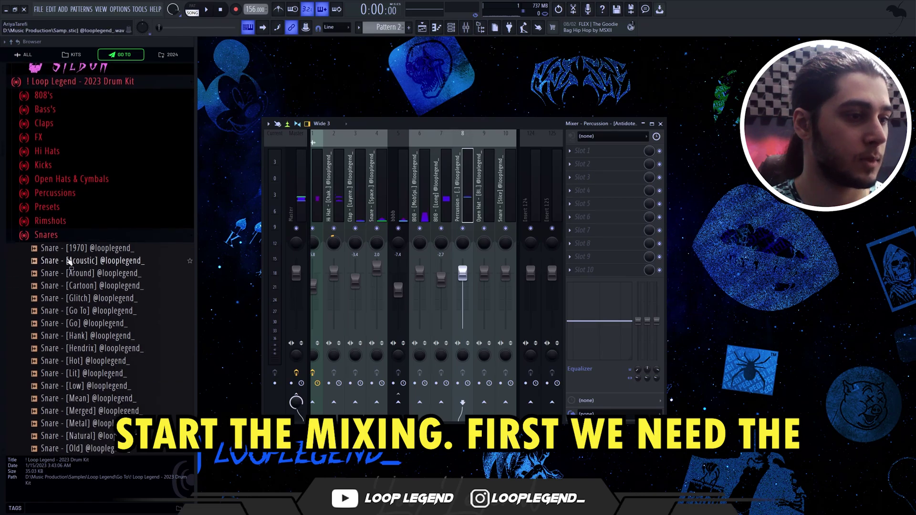
left_click(58, 229)
left_click(51, 233)
left_click_drag(86, 288, 287, 186)
key("space")
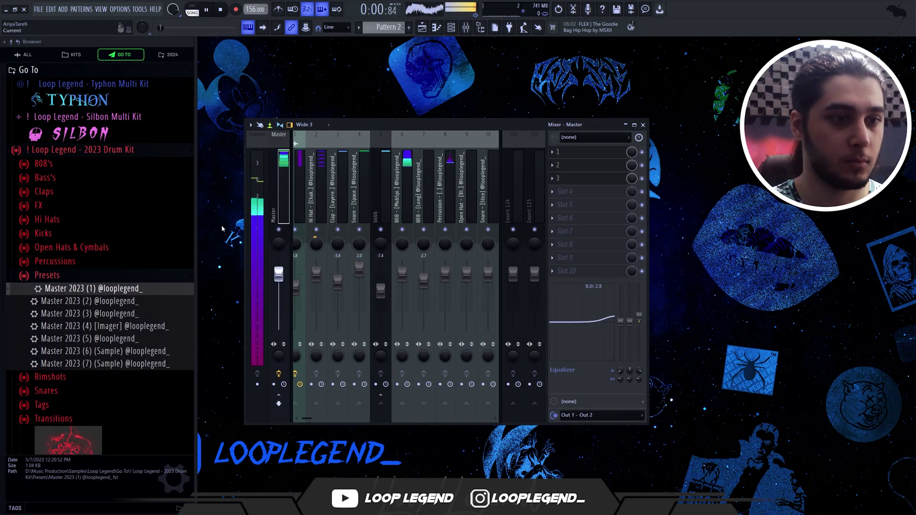
left_click_drag(91, 301, 279, 234)
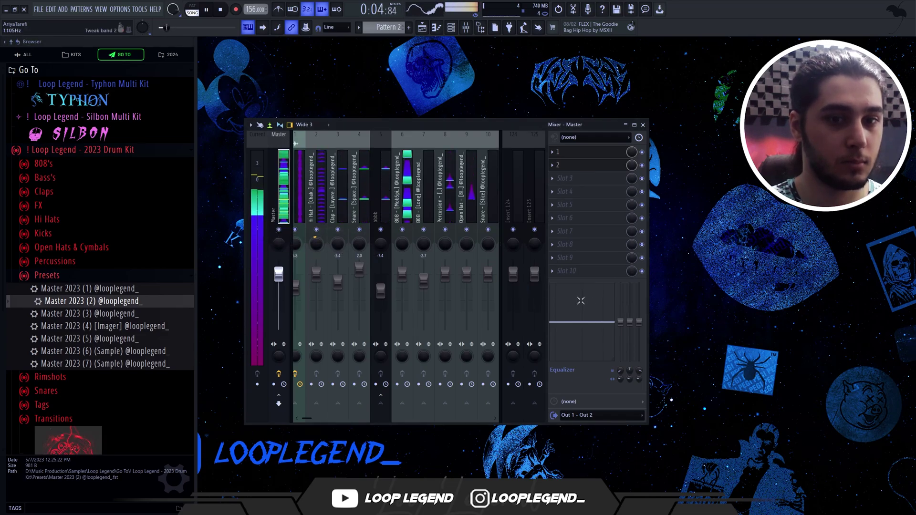
Step: Boost the Master track's high EQ band to 2.2 and cut the sample track's high EQ band to -2.2
left_click_drag(640, 323, 639, 318)
key("space")
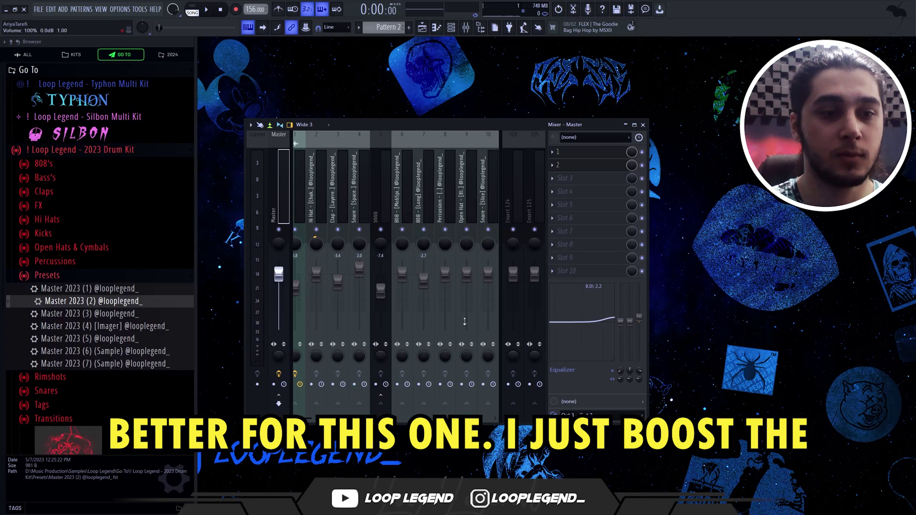
left_click_drag(643, 314, 640, 327)
left_click(304, 205)
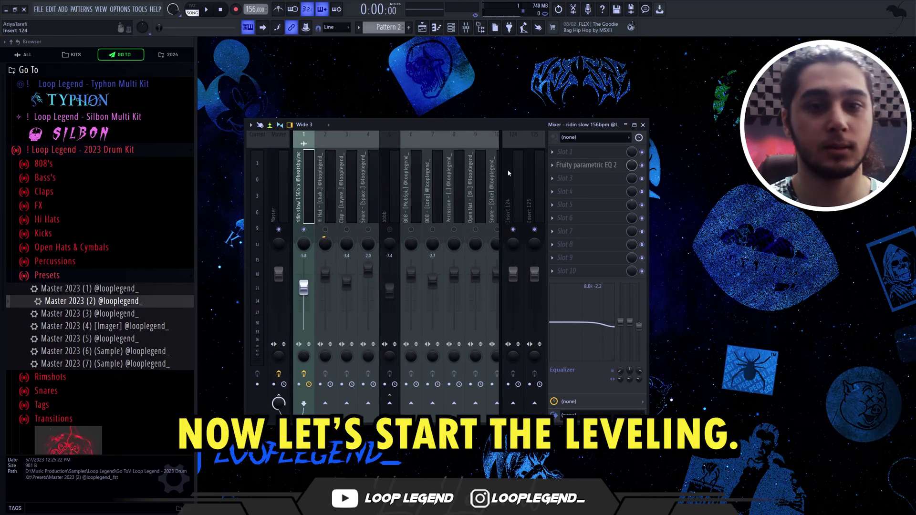
Step: Set the sample track's volume to -5.0 dB during playback and check its Fruity parametric EQ 2
key("space")
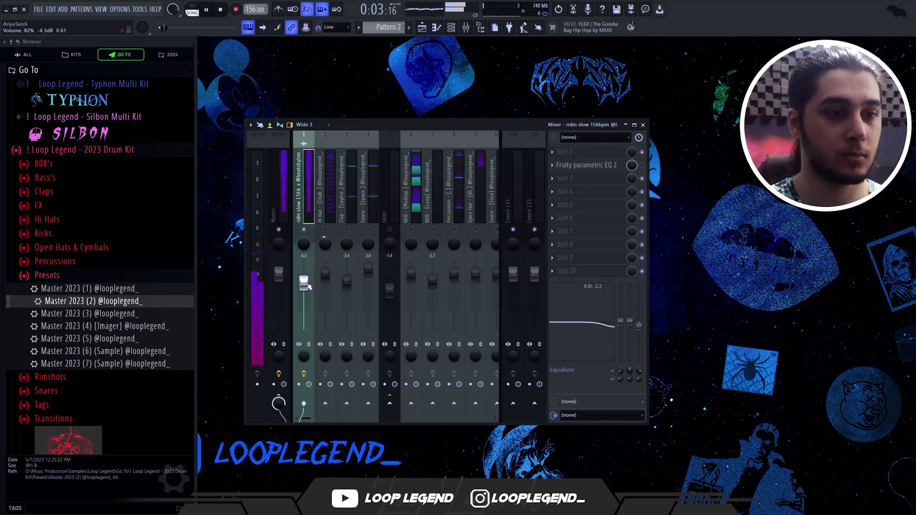
left_click(615, 166)
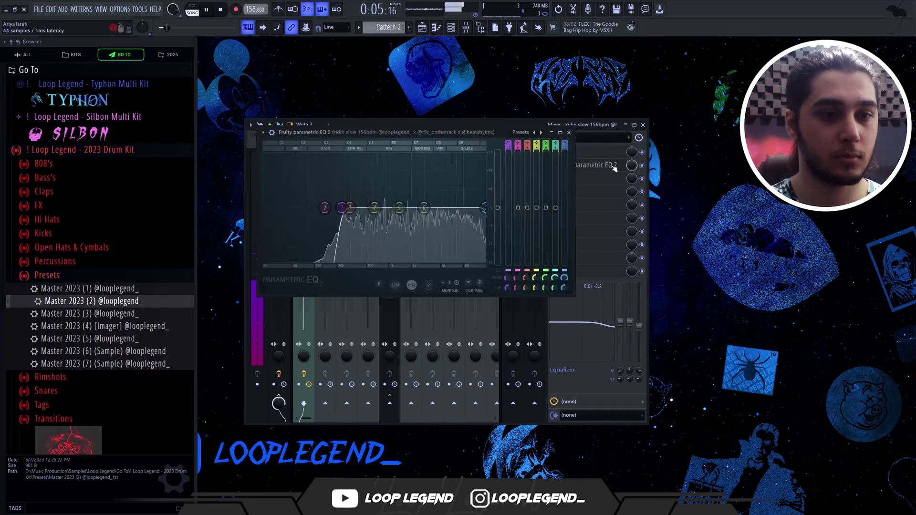
left_click(614, 167)
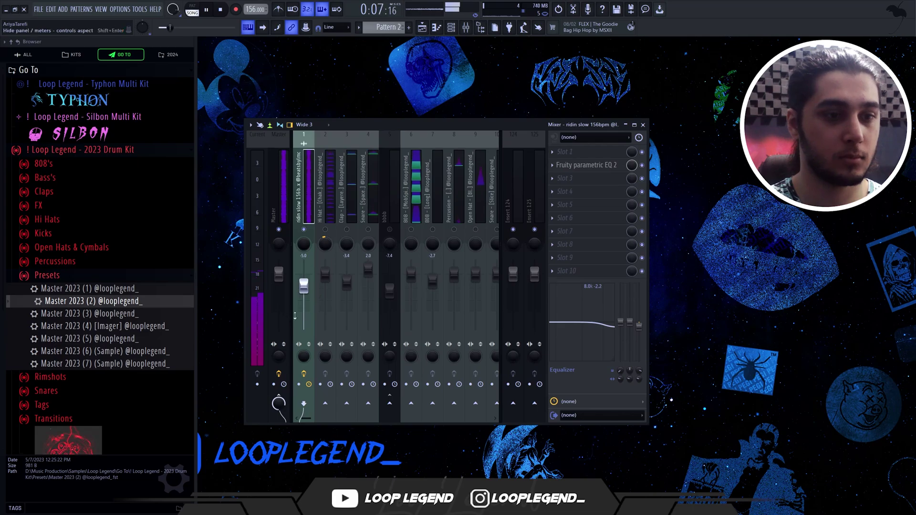
key("space")
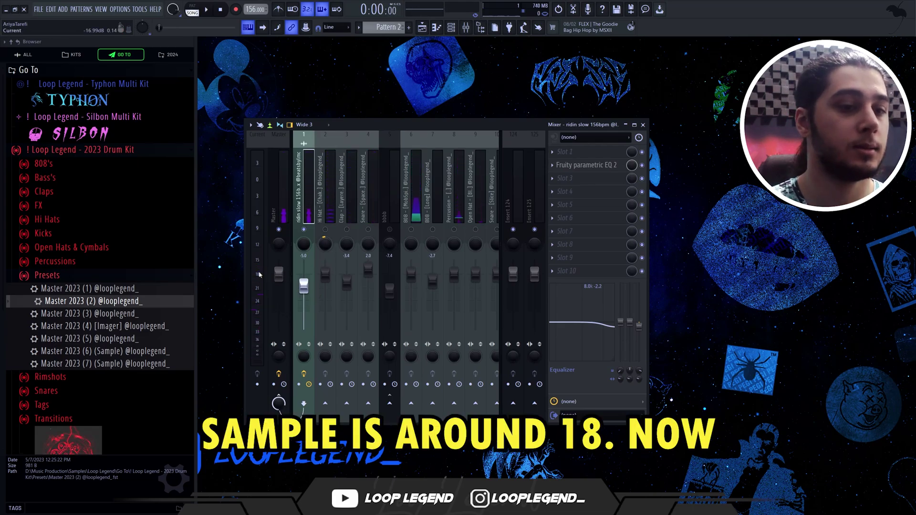
Step: Unmute the Hi Hat track and set its volume to -2.6 dB during playback
left_click(328, 215)
key("space")
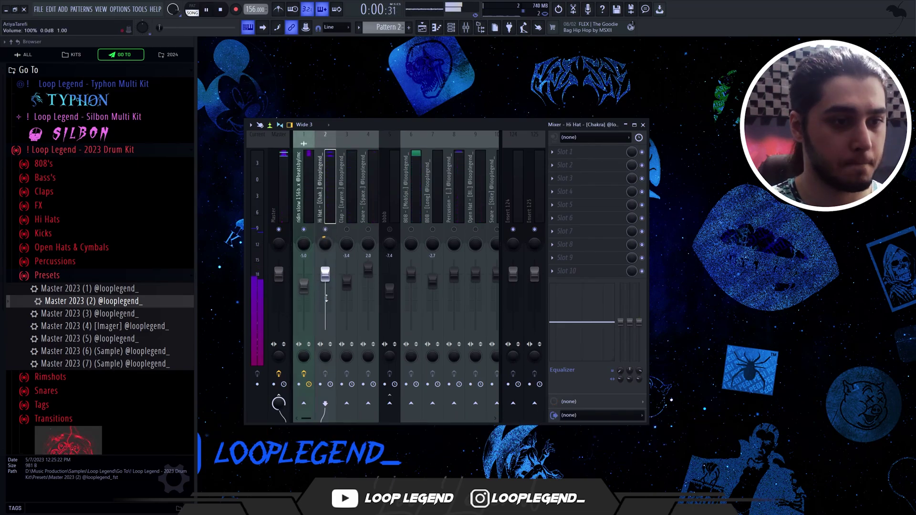
scroll(326, 300, "down", 3)
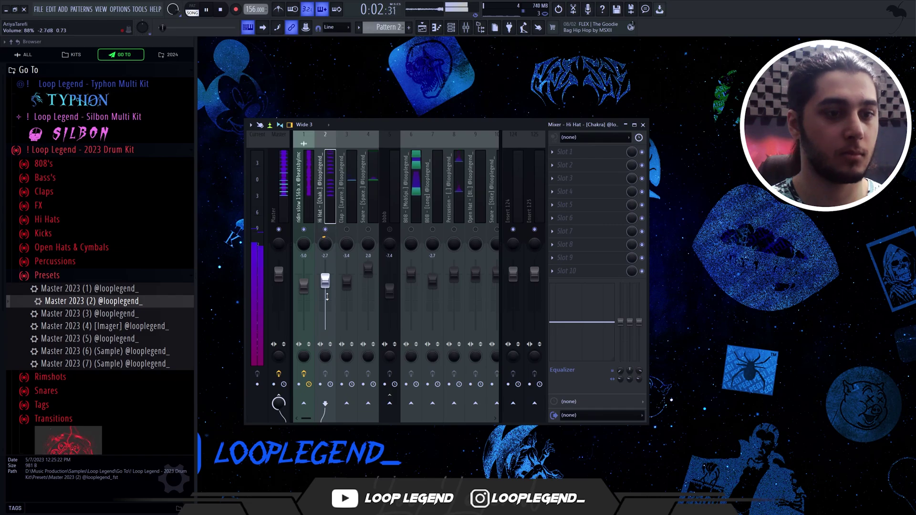
scroll(325, 299, "down", 2)
left_click_drag(326, 311, 325, 289)
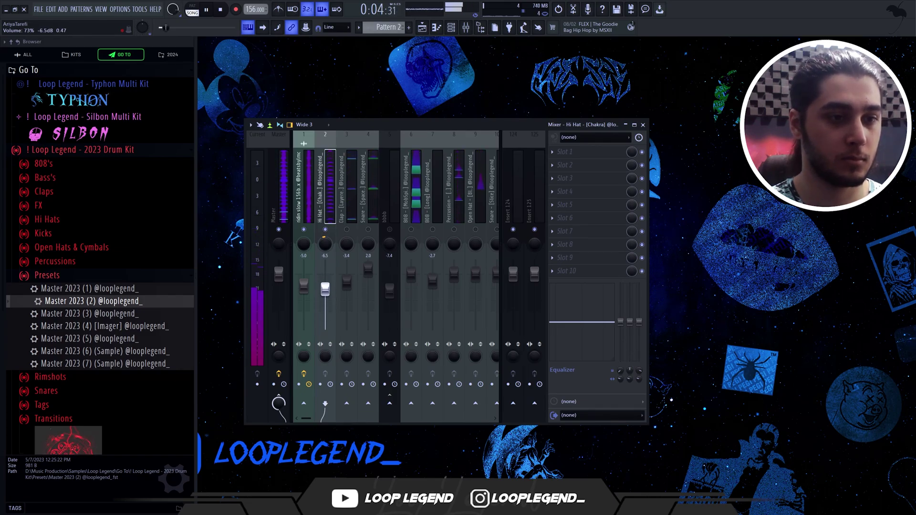
key("space")
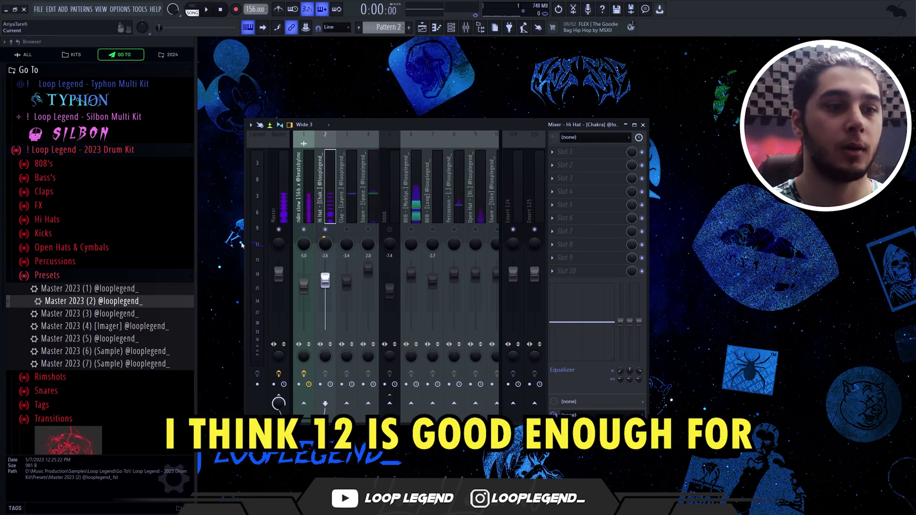
Step: Unmute the snare and bbbb tracks, and set bbbb's volume to -10.4 dB and its high EQ band to -1.3
left_click(362, 206)
left_click(394, 205)
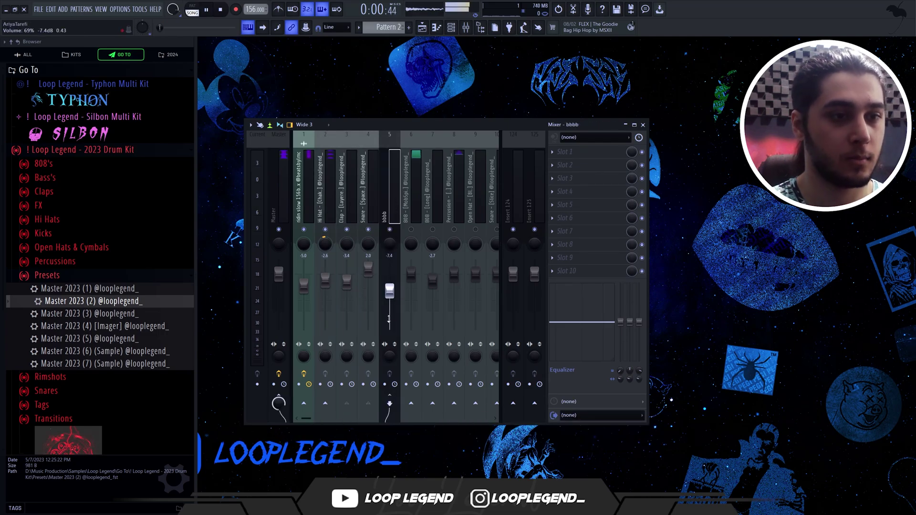
left_click_drag(389, 319, 390, 322)
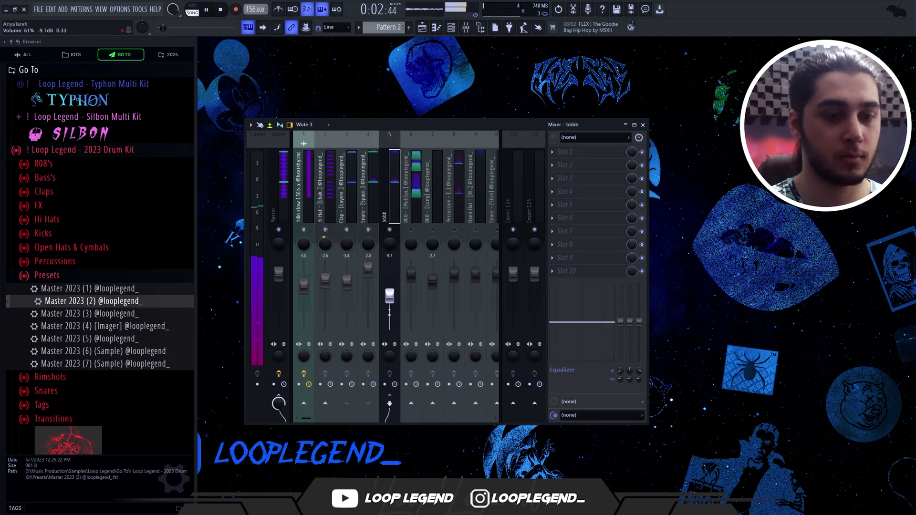
left_click_drag(390, 315, 390, 319)
left_click_drag(640, 322, 643, 324)
key("space")
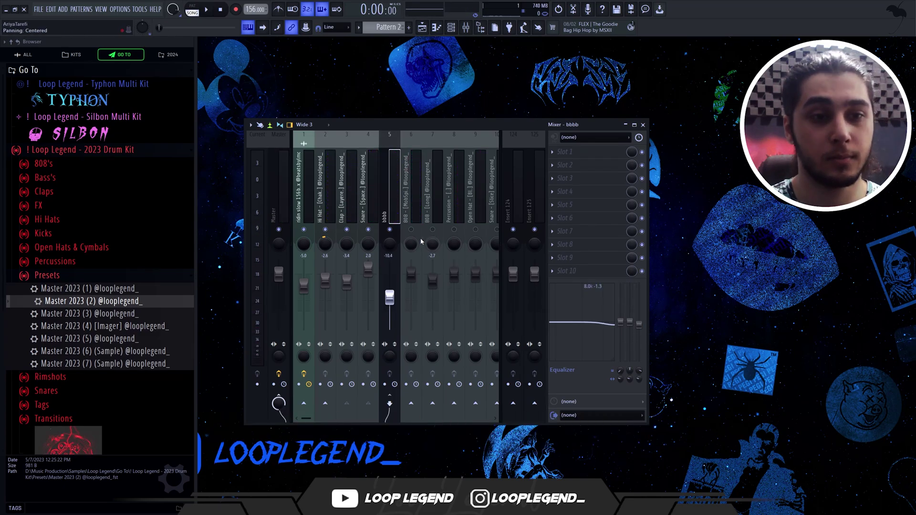
Step: Unmute the 808 [MobSpinz] track and set its volume to 0.9 dB during playback
scroll(421, 242, "down", 3)
left_click(338, 229)
key("space")
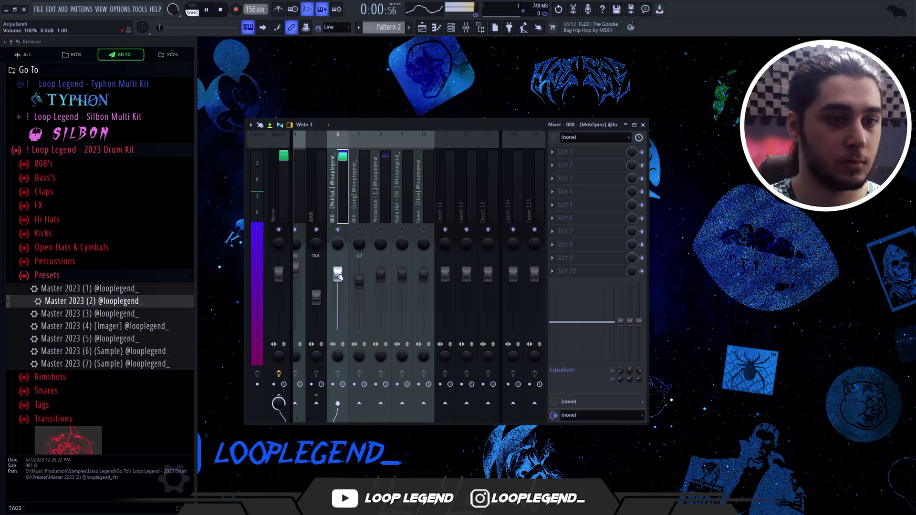
scroll(340, 276, "down", 2)
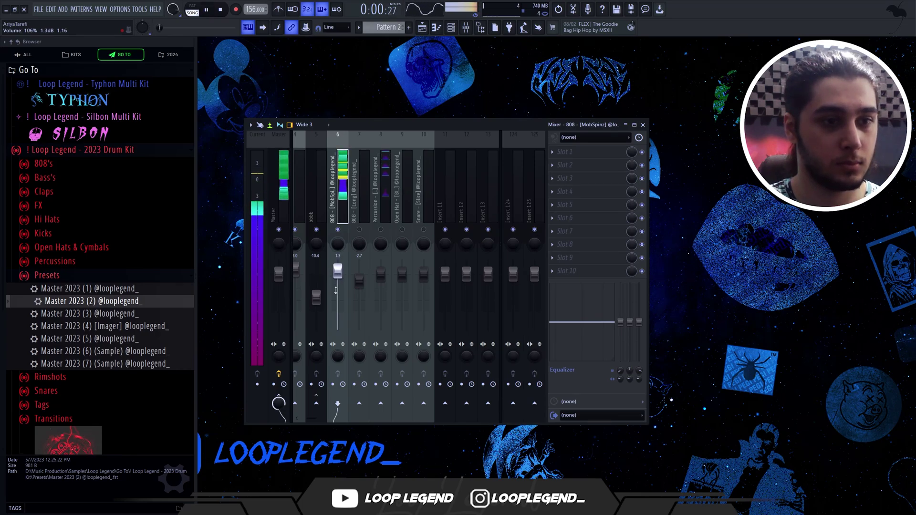
scroll(336, 294, "down", 2)
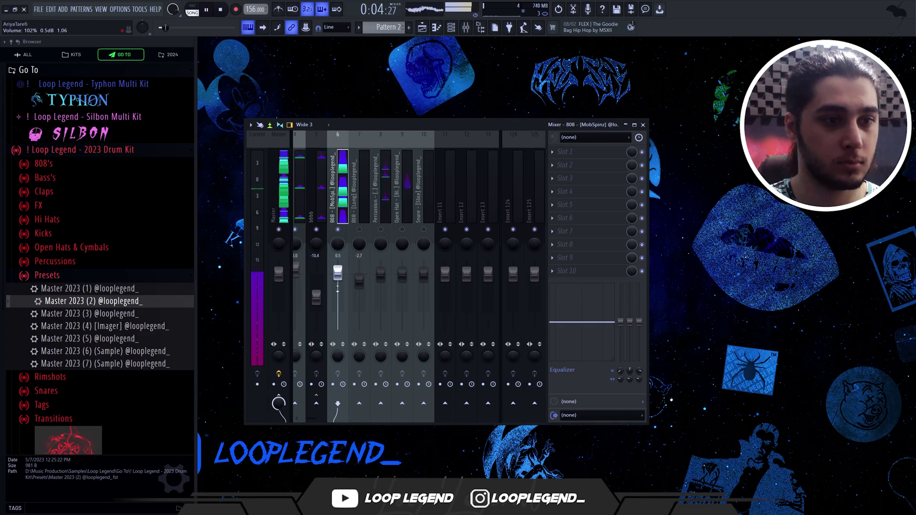
scroll(338, 288, "down", 2)
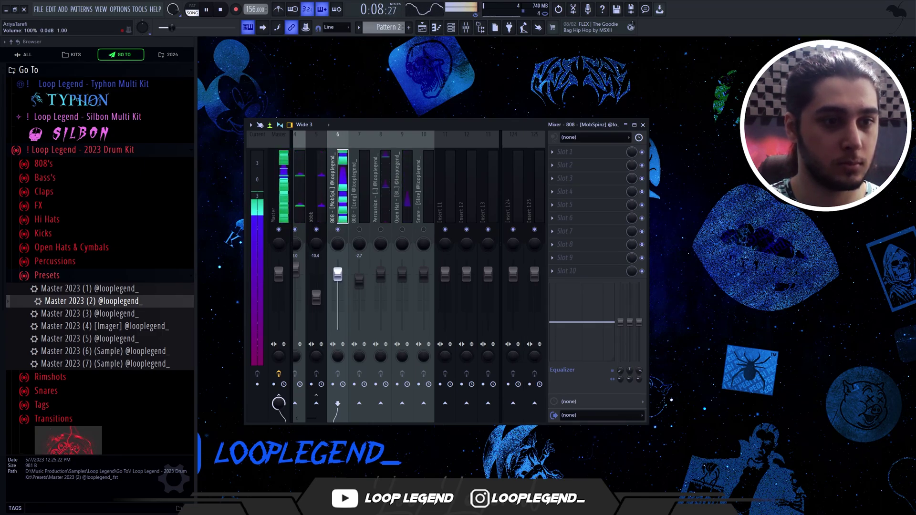
scroll(337, 257, "up", 2)
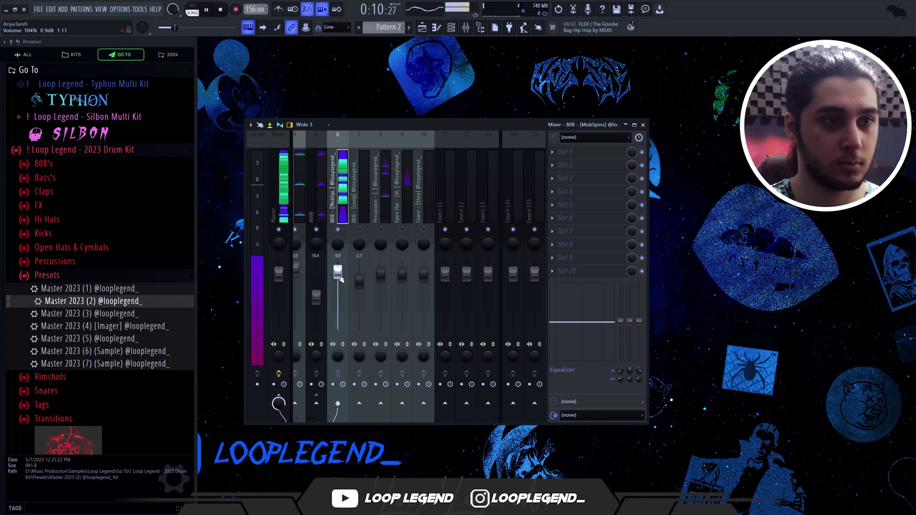
key("space")
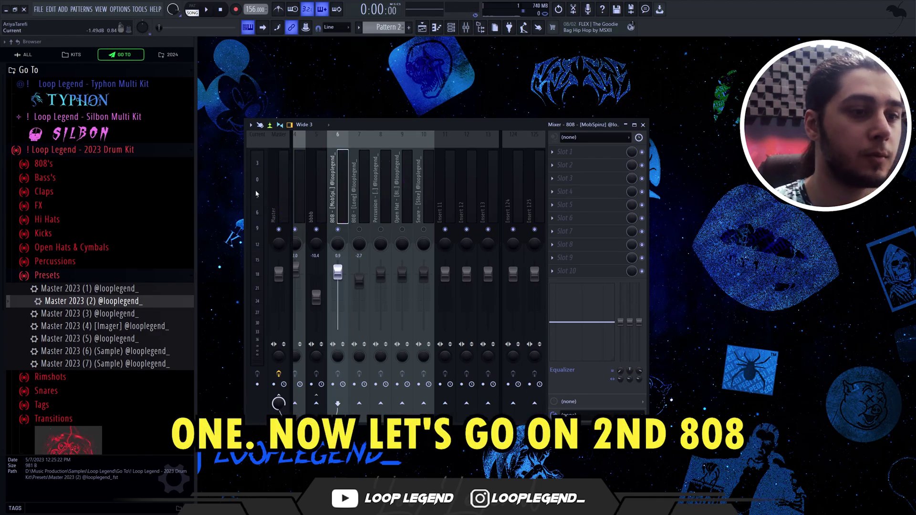
Step: Unmute the 808 [Long] track and set its volume to 1.4 dB while playing from bar 9
left_click(361, 198)
left_click(422, 28)
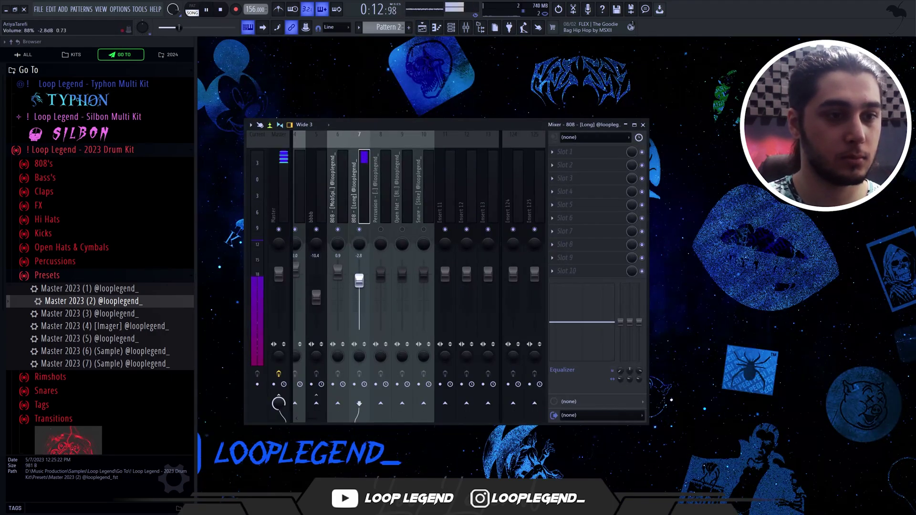
mouse_move(360, 281)
left_mouse_down()
mouse_move(360, 301)
mouse_move(359, 270)
left_mouse_up()
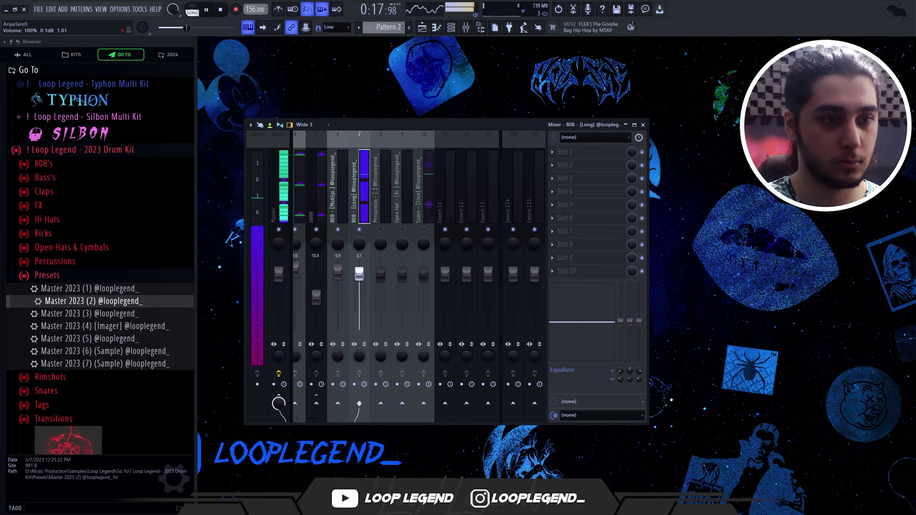
key("space")
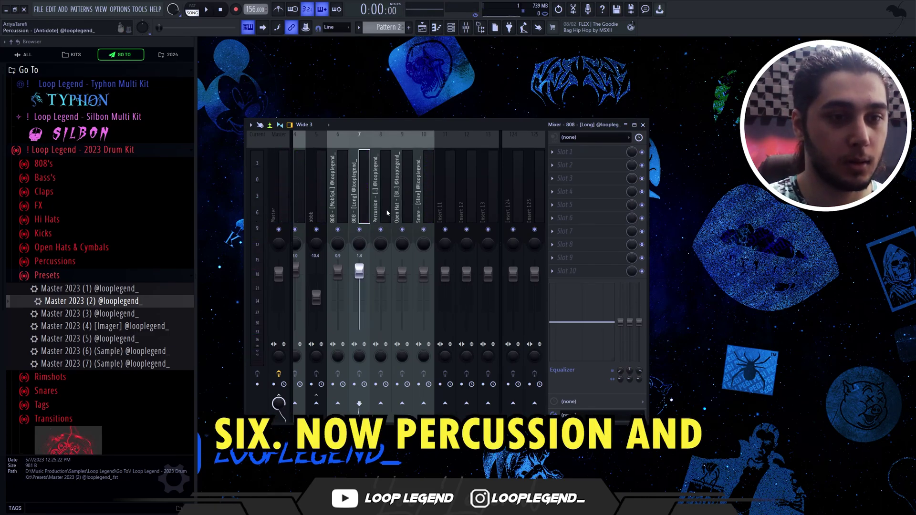
Step: Unmute the Percussion, Open Hat and Snare [Slice] tracks, and set the Percussion and Open Hat volumes to -2.7 dB during playback
left_click(422, 27)
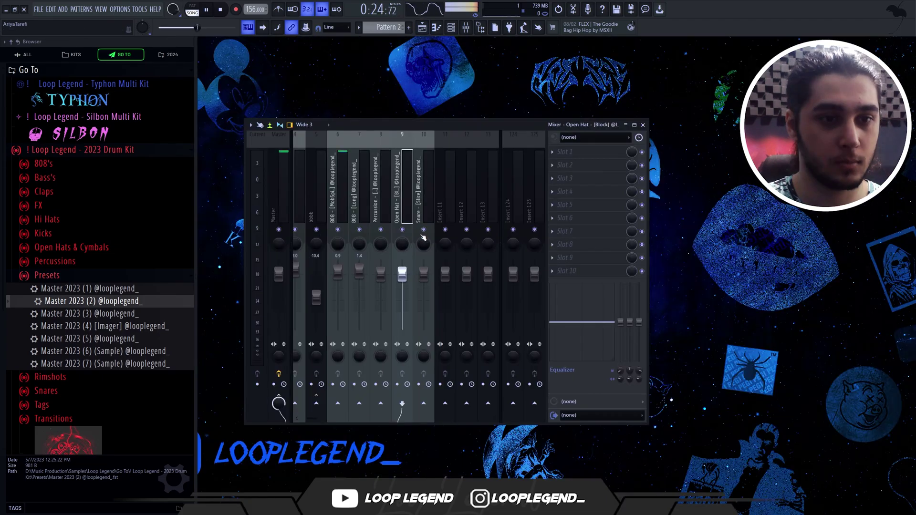
left_click(381, 274)
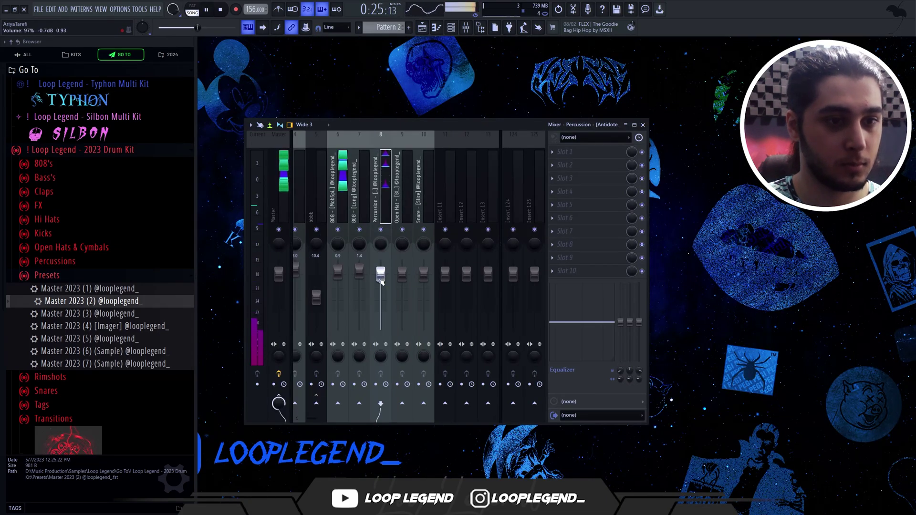
left_click(400, 211)
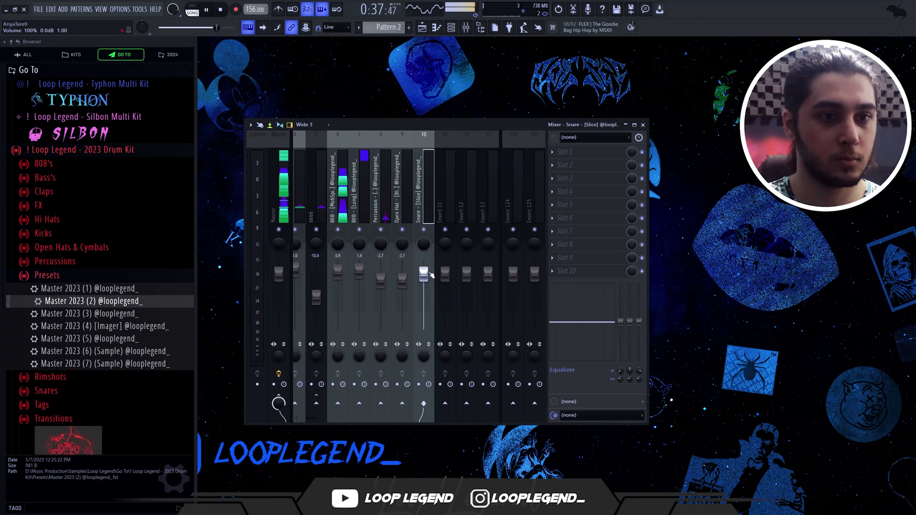
Step: Set the Snare [Slice] track's volume to -0.2 dB during playback and stop the song
left_click_drag(430, 276, 419, 315)
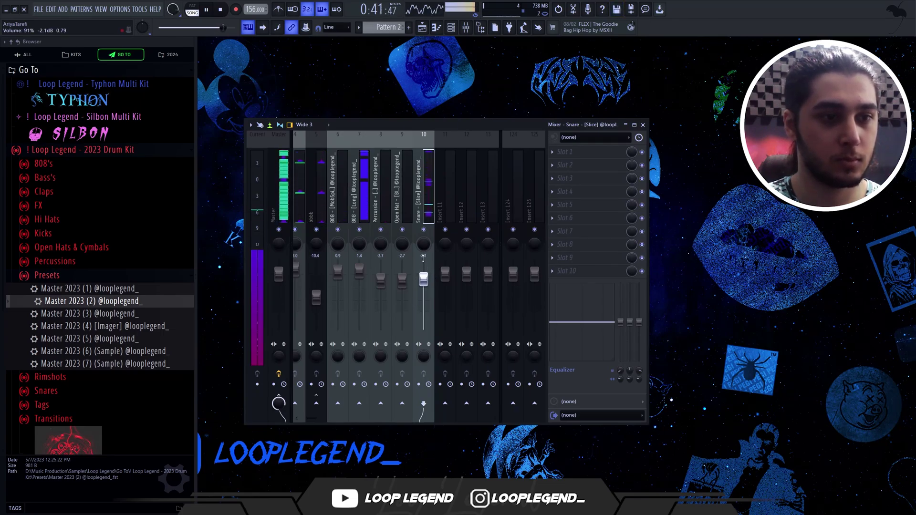
left_click_drag(423, 279, 423, 274)
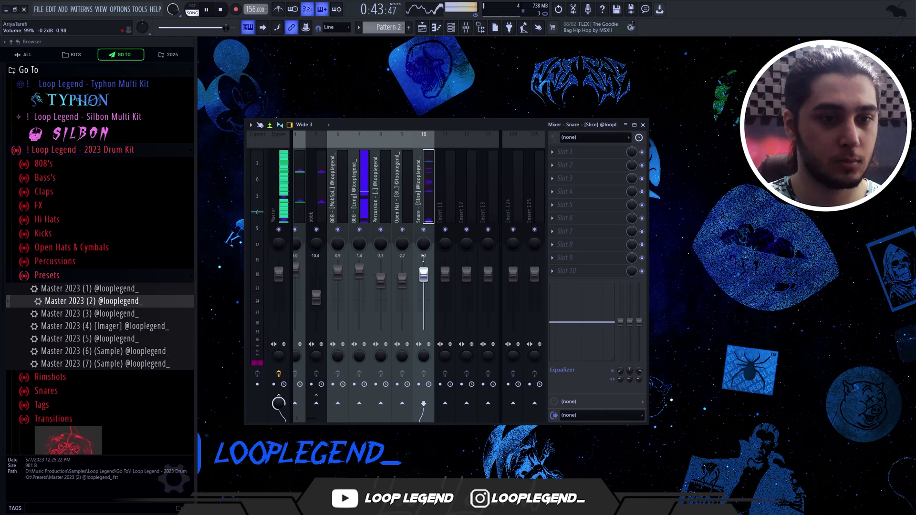
left_click(404, 186)
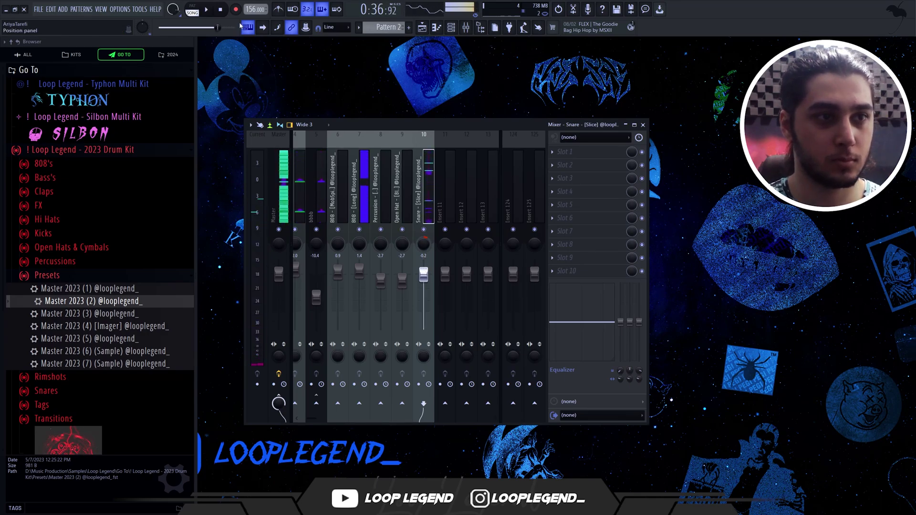
key("space")
left_click(380, 187)
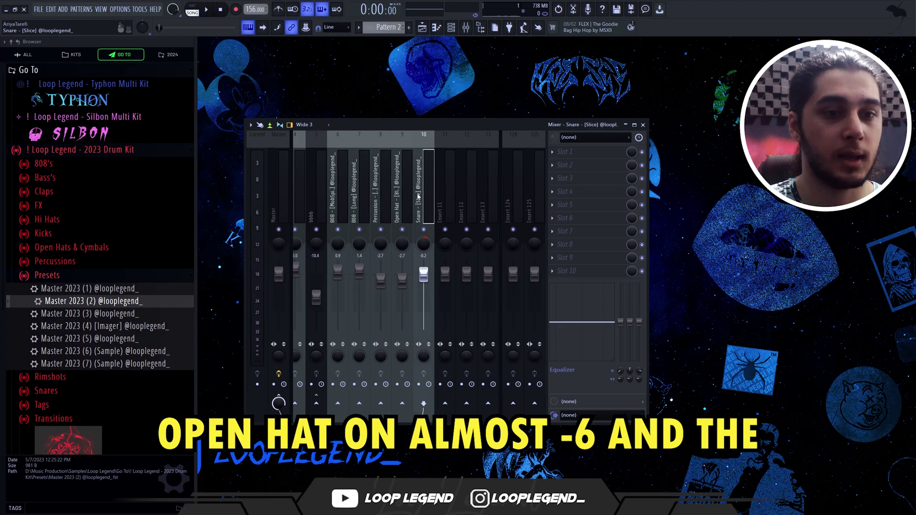
Step: Remove the first Pattern 1 clip from the playlist and create an automation clip for the sample track's parametric EQ 2 band 1 frequency
right_click(320, 200)
left_click(257, 205)
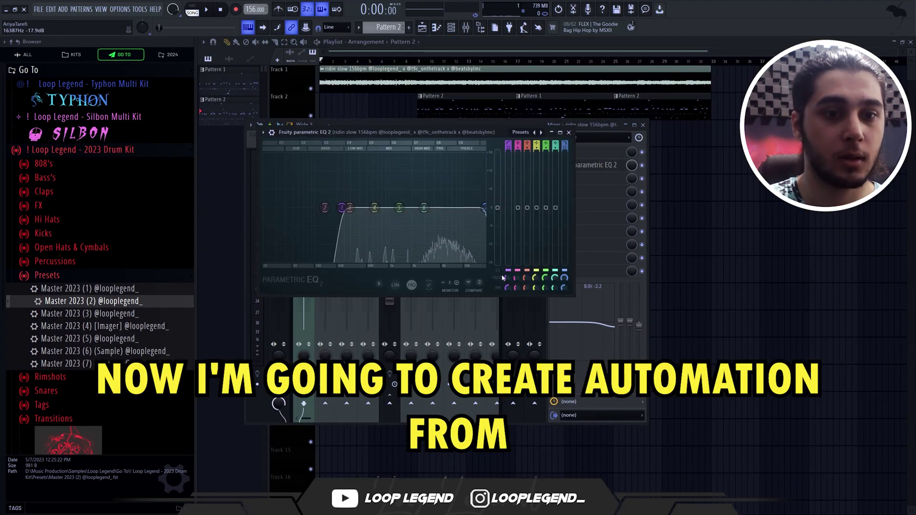
right_click(510, 279)
left_click(544, 346)
key("Escape")
key("Escape")
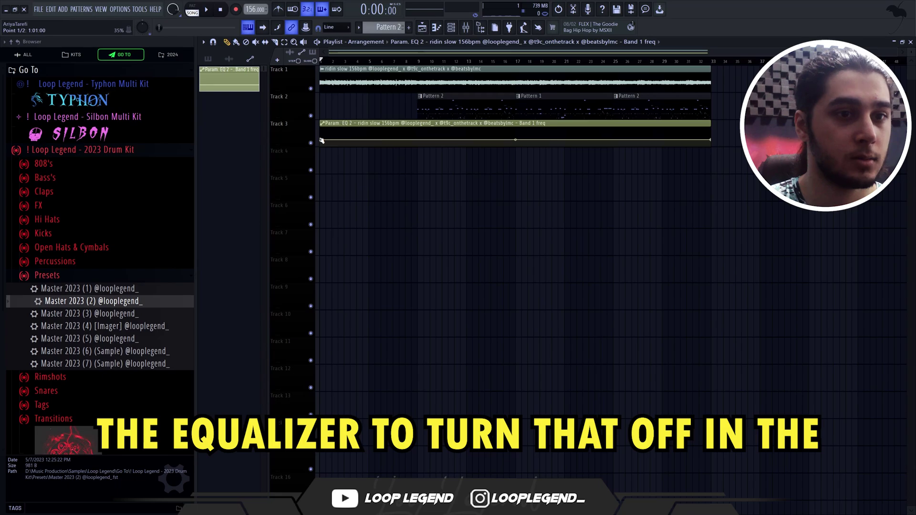
Step: Lower the start point of the band 1 frequency automation clip, and add and adjust a point near where the drums enter
left_click_drag(322, 140, 323, 147)
right_click(435, 144)
mouse_move(436, 144)
left_mouse_down()
mouse_move(420, 164)
mouse_move(436, 141)
left_mouse_up()
scroll(417, 160, "up", 3)
right_click(448, 139)
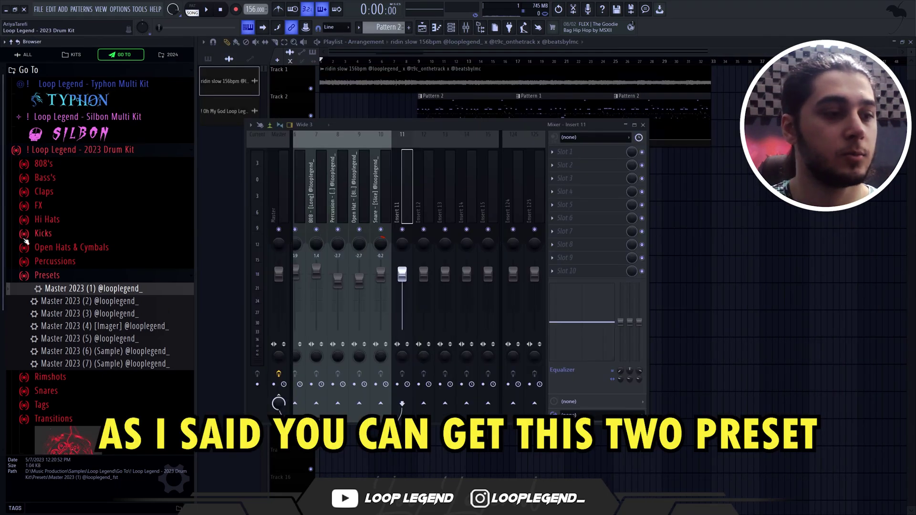
Step: Add Fruity soft clipper to effect slot 4 of the Master track and move its window over the mixer
left_click(76, 302)
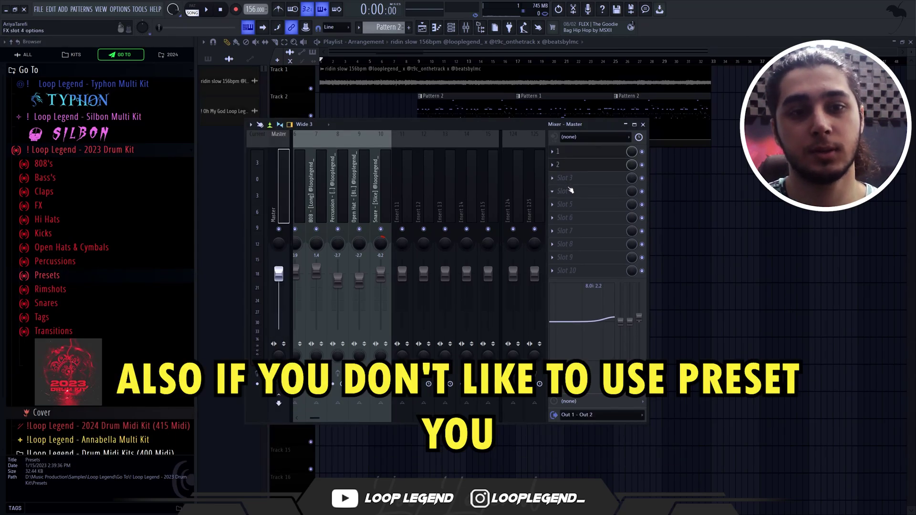
left_click(571, 190)
left_click(286, 178)
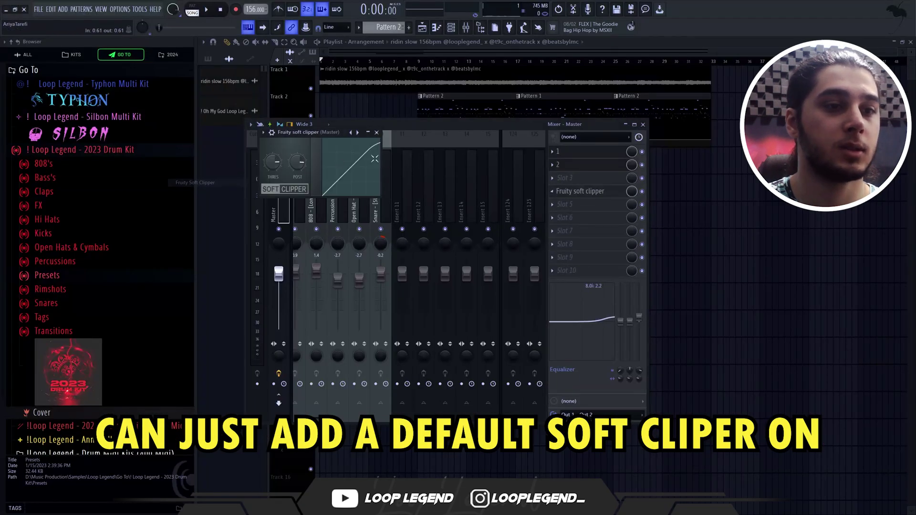
left_click_drag(327, 135, 455, 202)
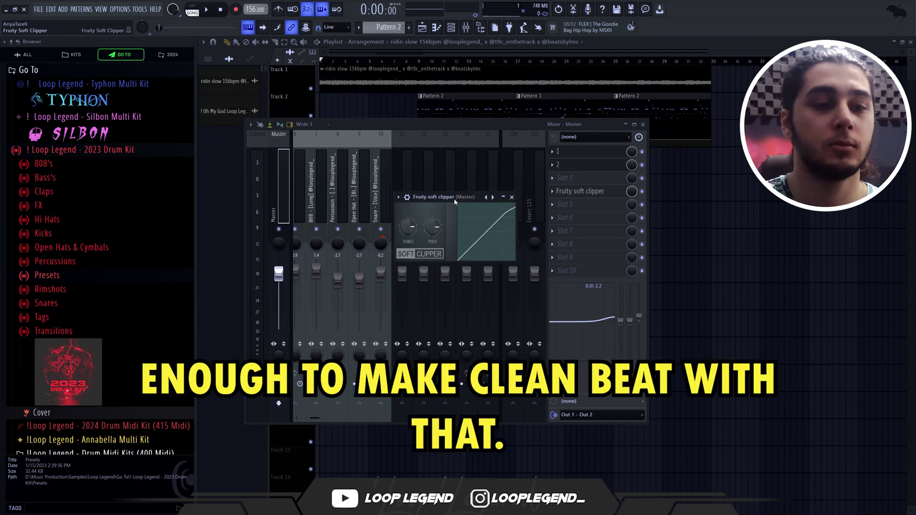